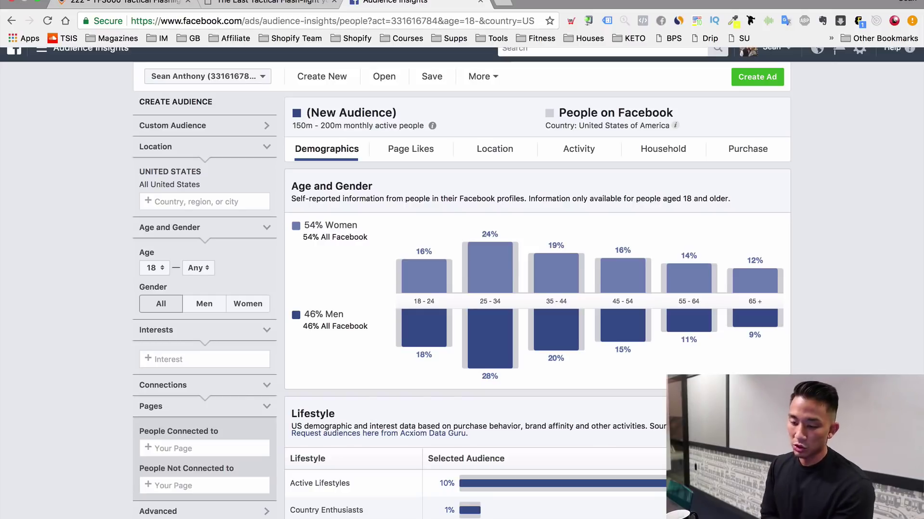
- Search the web for google sheets, open Google Sheets and create a blank spreadsheet
click(283, 5)
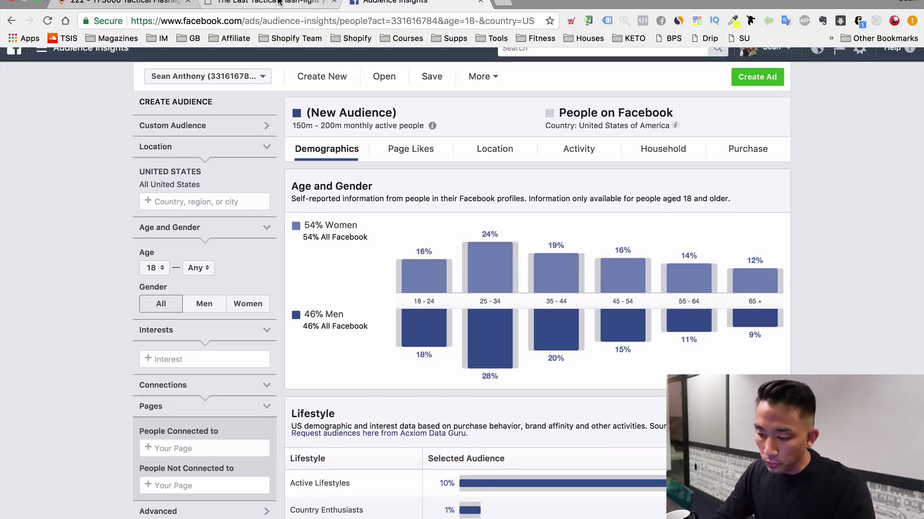
click(282, 18)
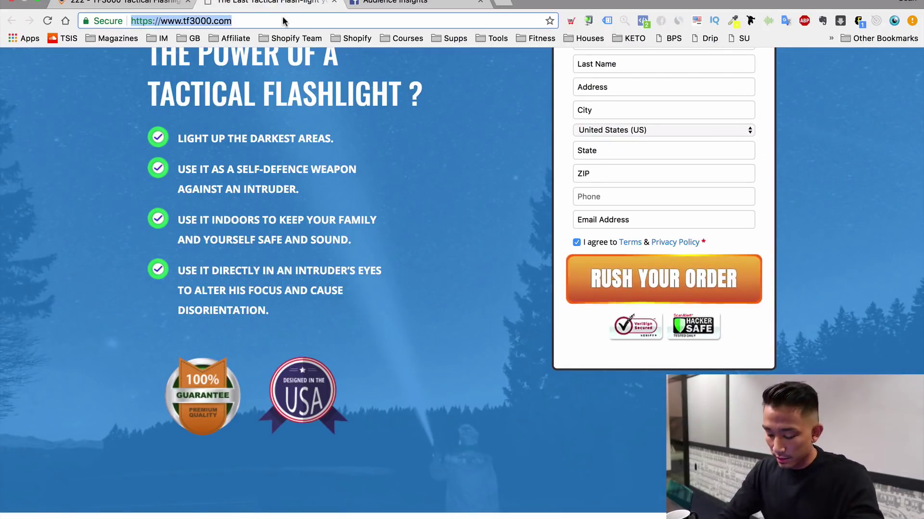
text(google sheets)
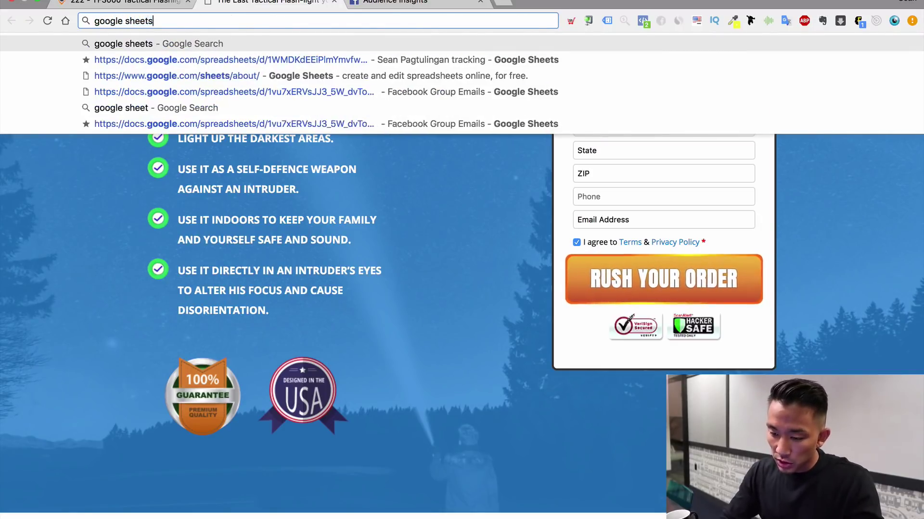
key(Return)
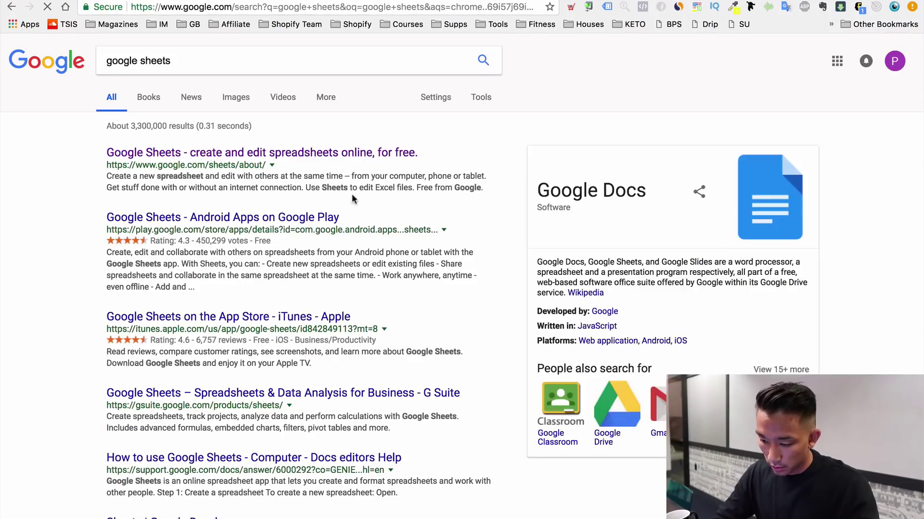
click(323, 153)
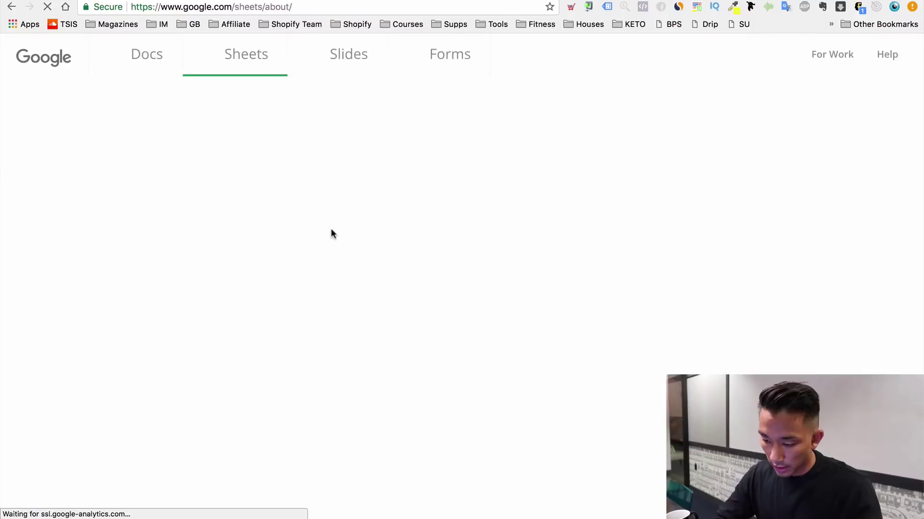
click(491, 359)
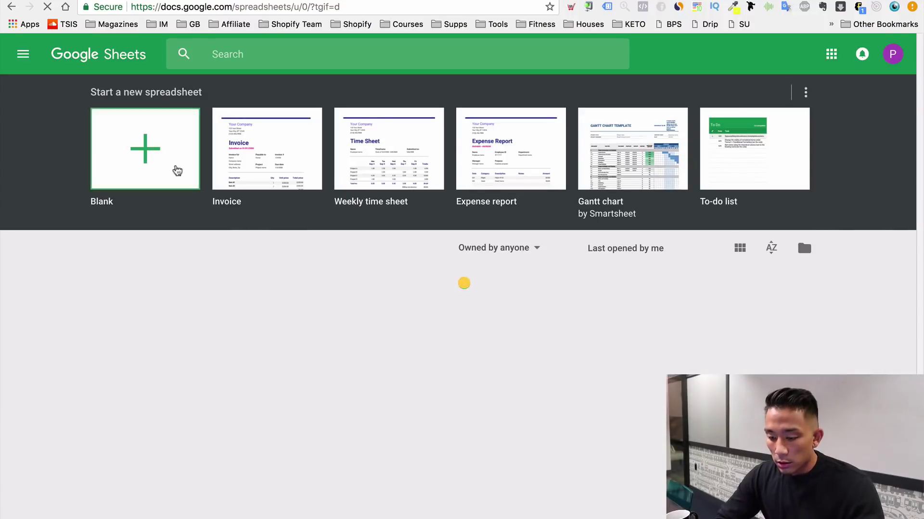
click(177, 171)
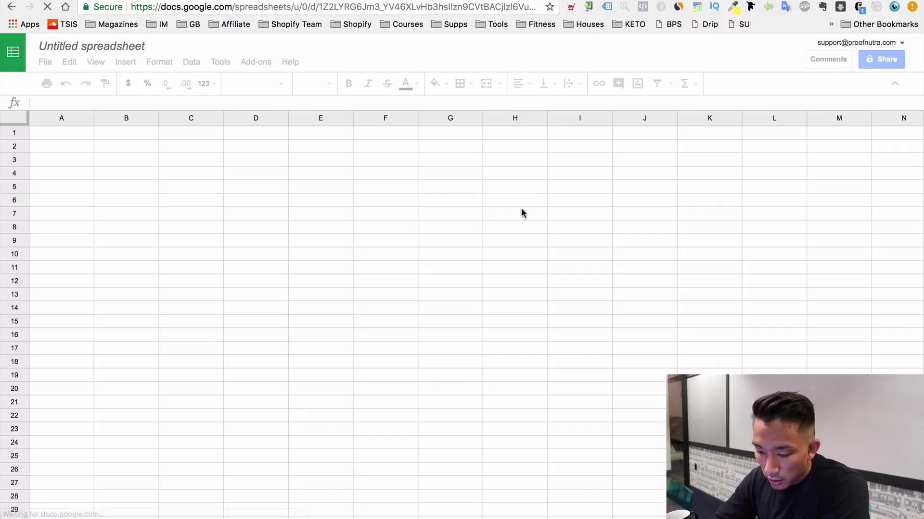
- Rename the spreadsheet as Survival Targeting
click(111, 47)
text(Surviv)
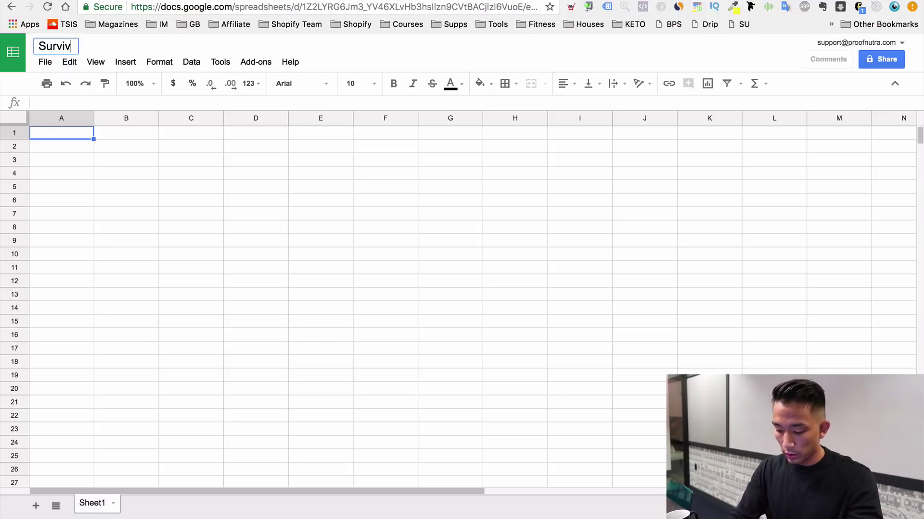
text(al Targeting)
drag(108, 161, 109, 172)
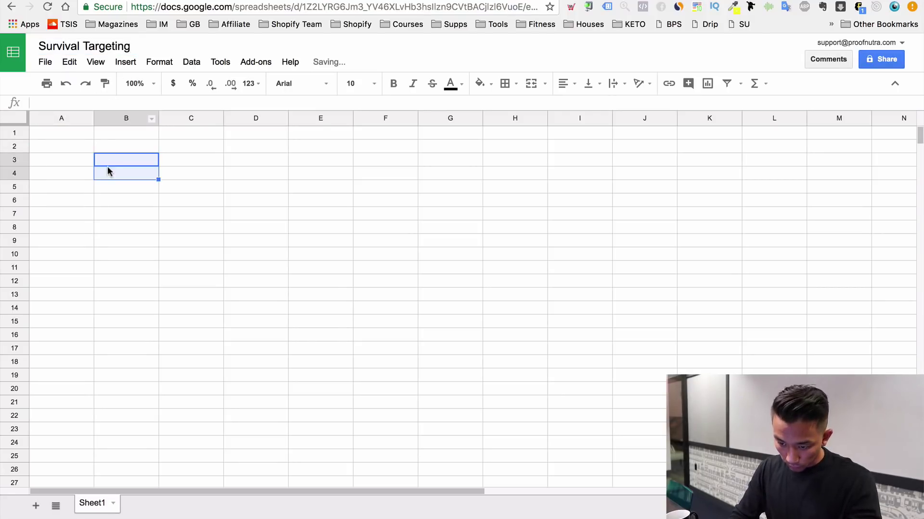
- Enter the column headings Magazines, Stores, Celebrities, Fanpages and Website/Blogs in cells A1 to E1
click(85, 134)
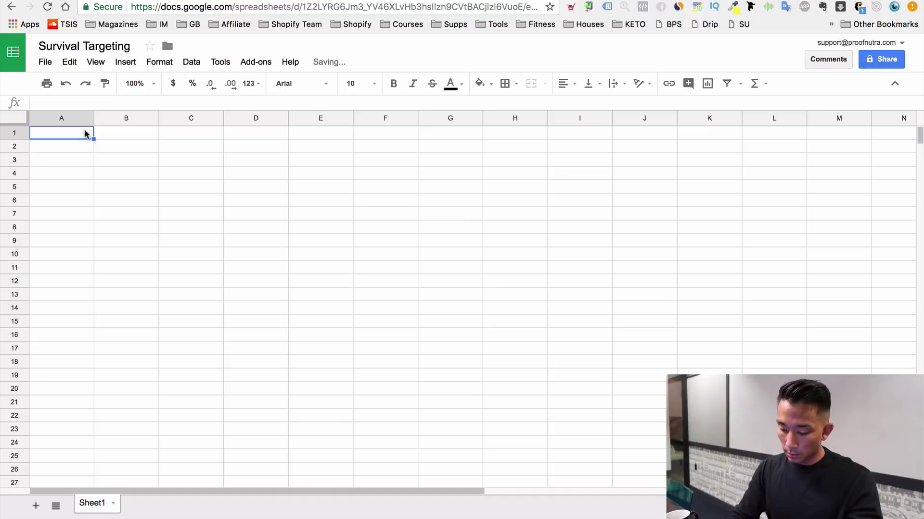
text(Magazines)
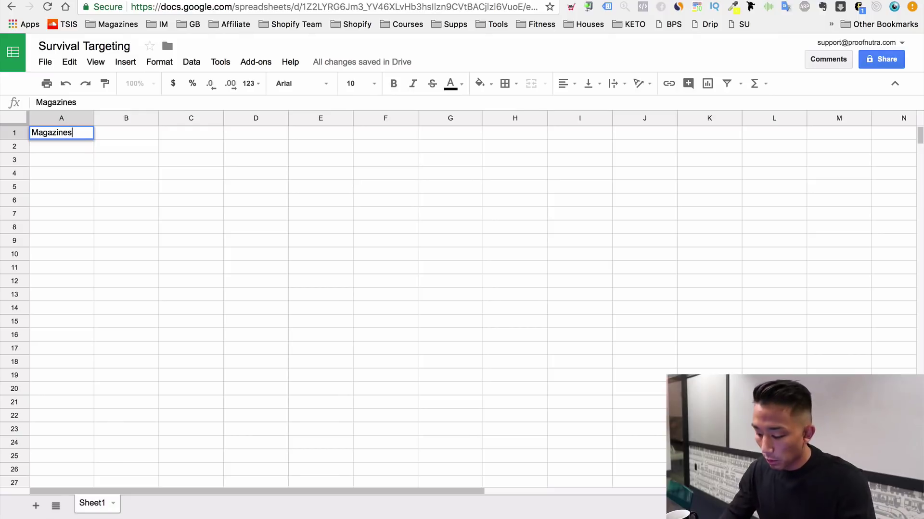
key(Tab)
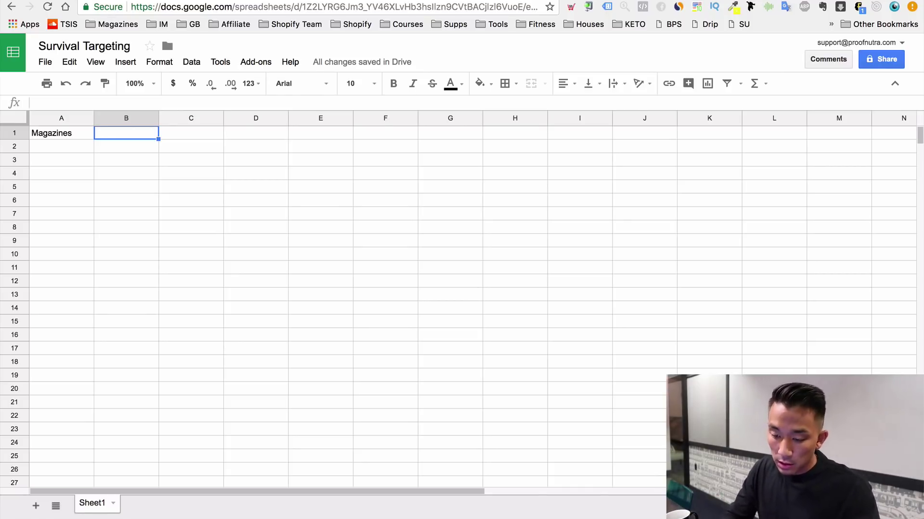
text(Stores)
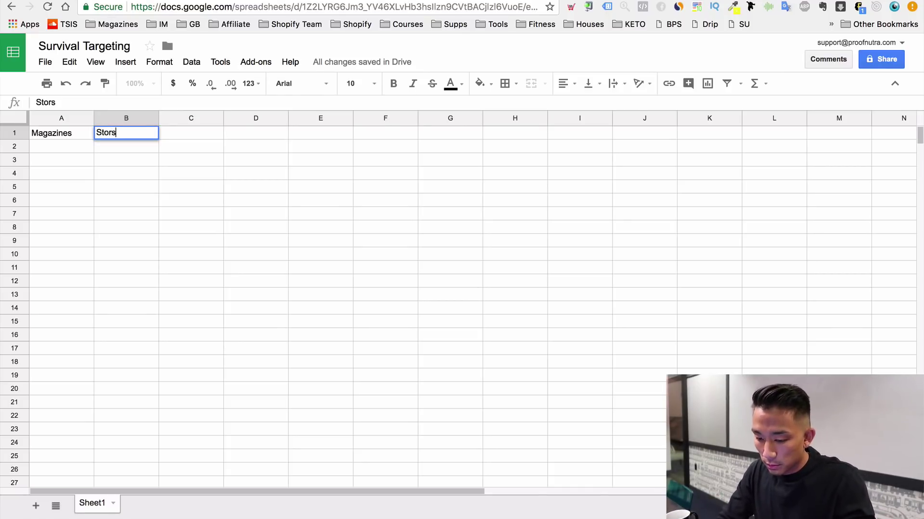
key(Tab)
text(Celebrities)
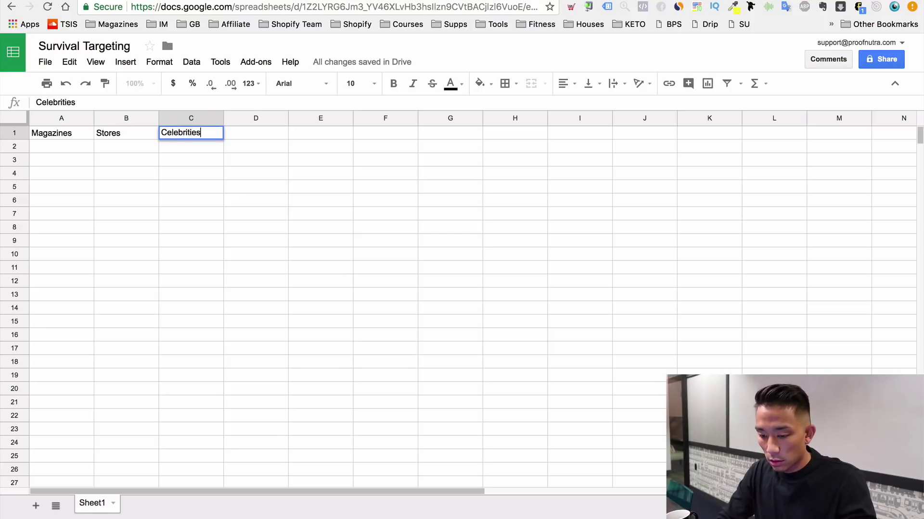
key(Tab)
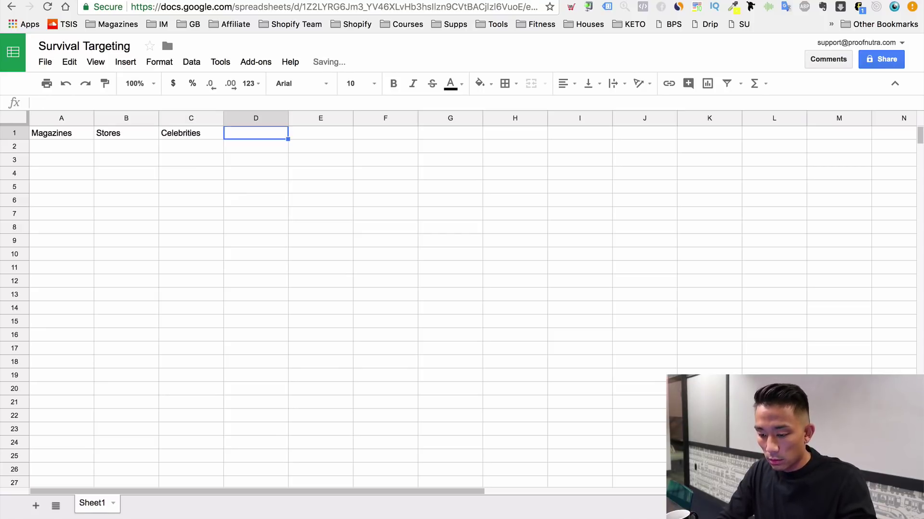
text(Fanpages)
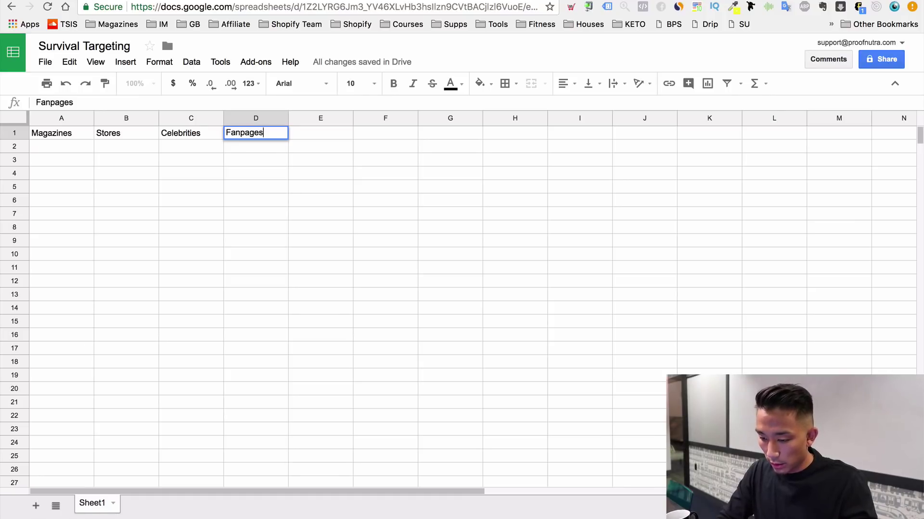
key(Tab)
text(Website/)
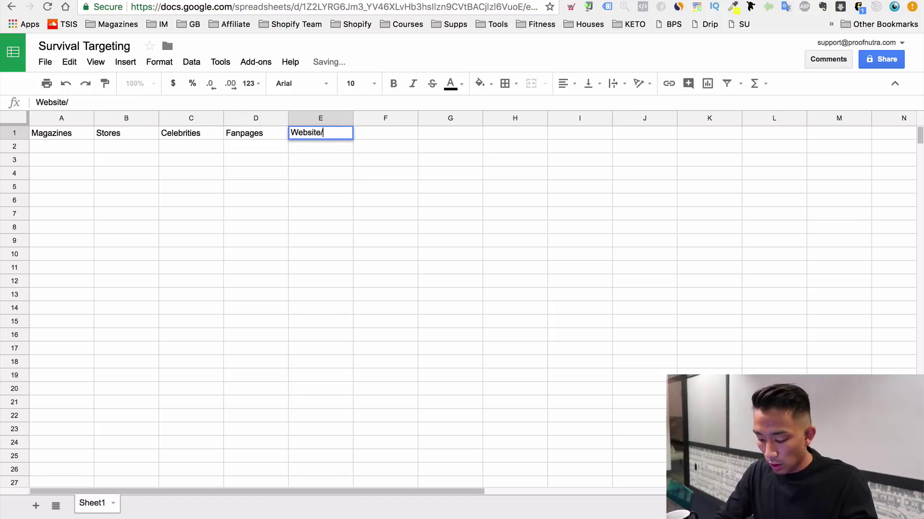
text(Blogs)
click(131, 176)
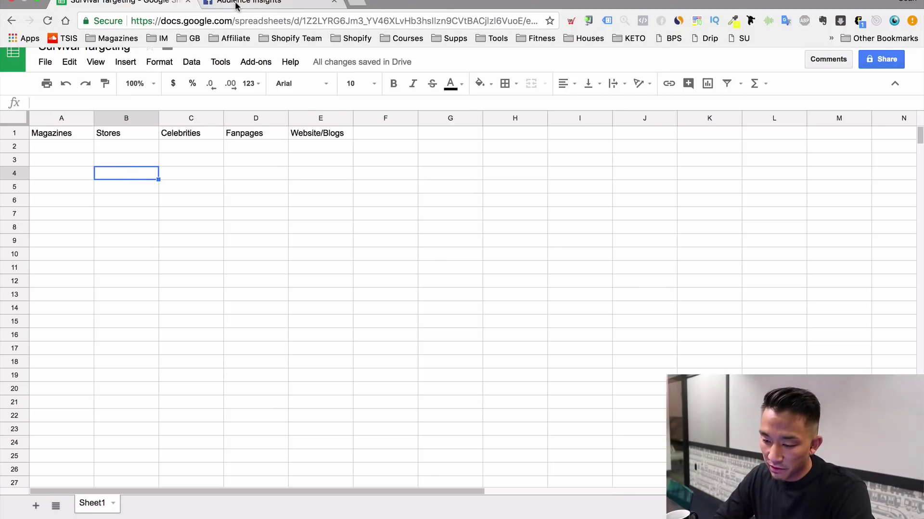
- Switch to Facebook Audience Insights and look over the new audience's demographics and targeting options
click(238, 4)
click(128, 7)
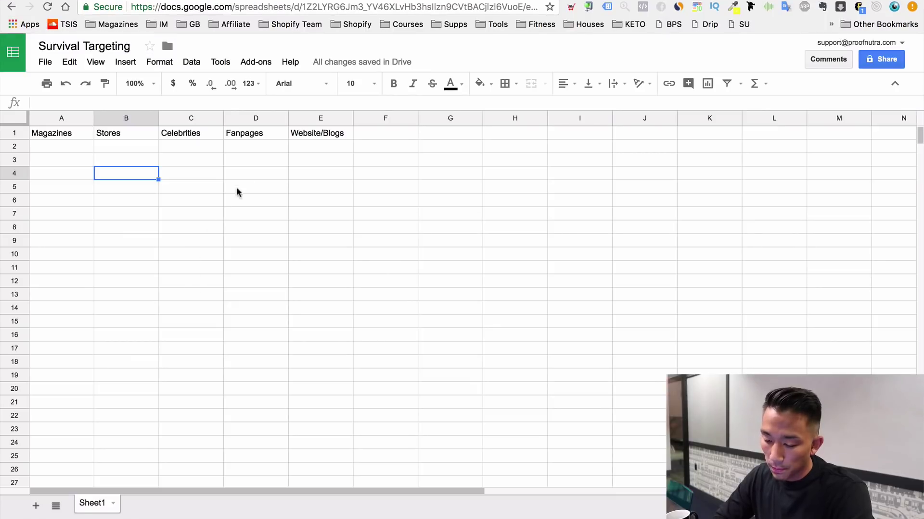
click(251, 179)
click(243, 4)
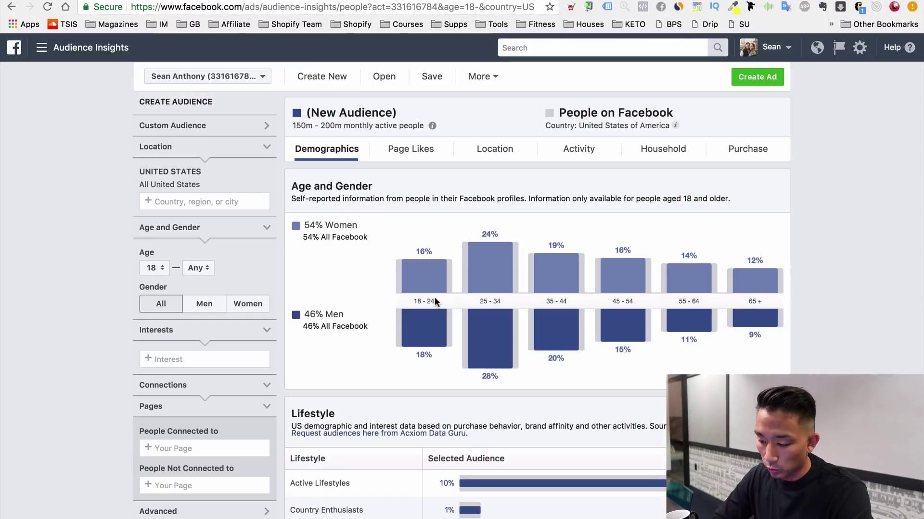
scroll(434, 297, down, 3)
scroll(435, 296, up, 3)
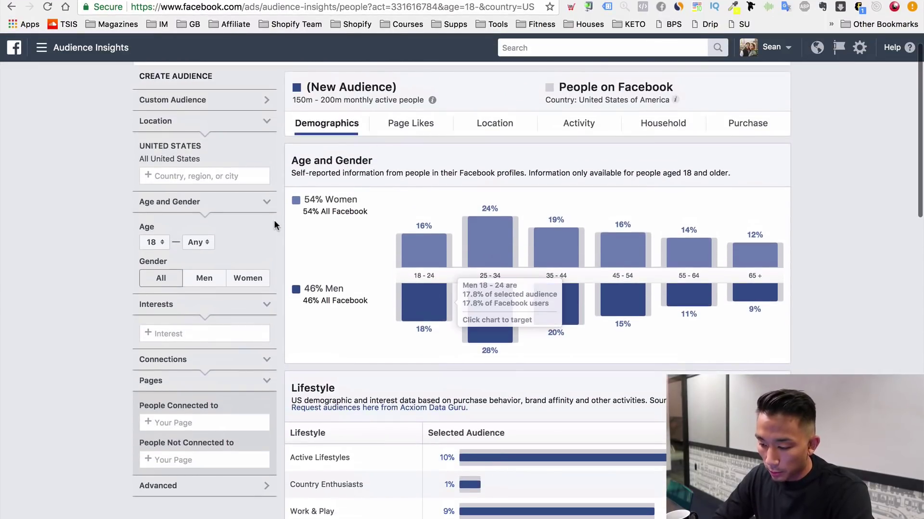
scroll(273, 220, up, 1)
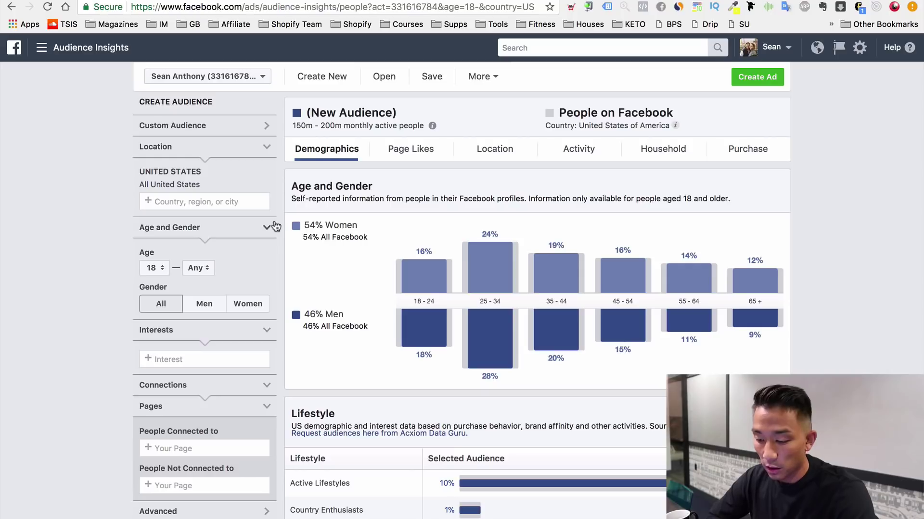
- Search the interests for survival, add Survivalism to the audience and look over its demographics and lifestyle data
click(241, 361)
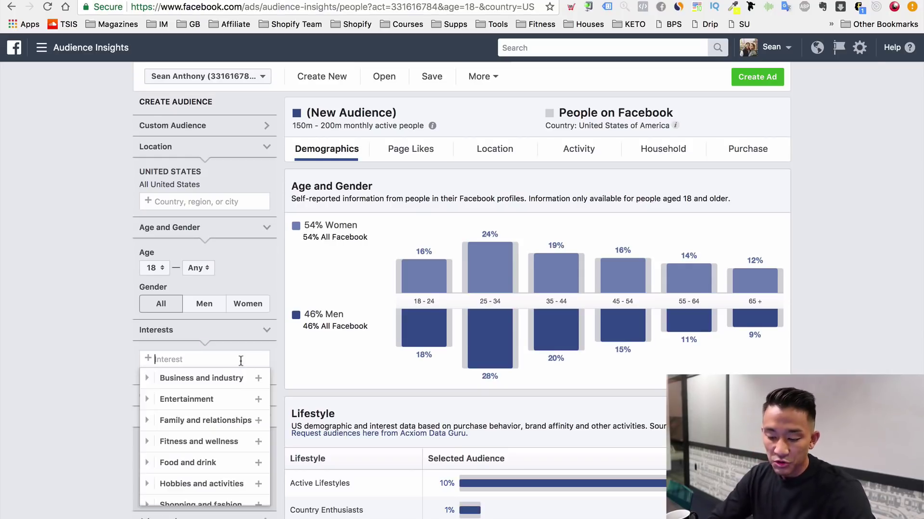
text(survival)
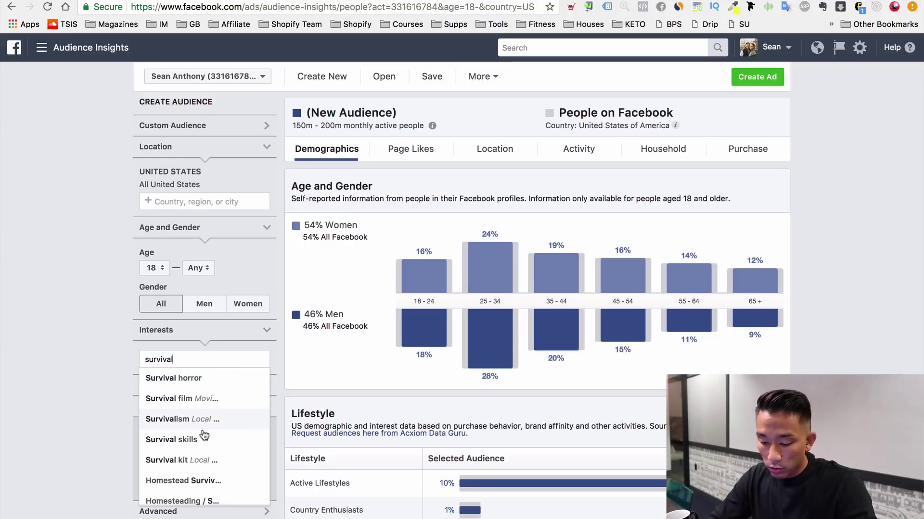
scroll(204, 393, down, 1)
click(204, 392)
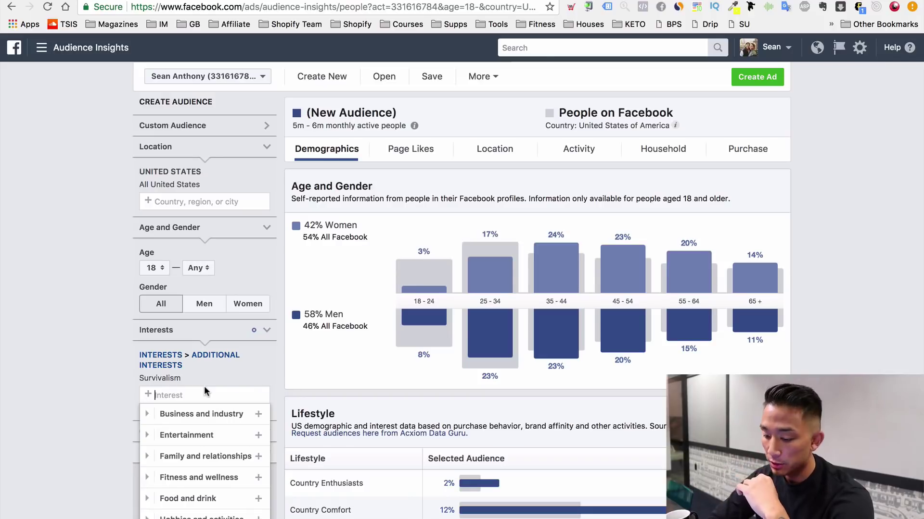
scroll(245, 423, down, 2)
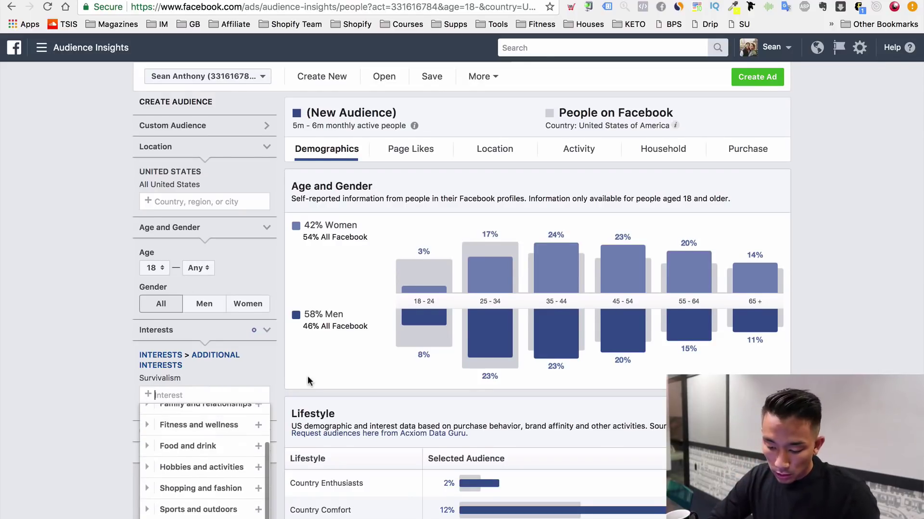
scroll(307, 379, down, 2)
scroll(308, 376, down, 2)
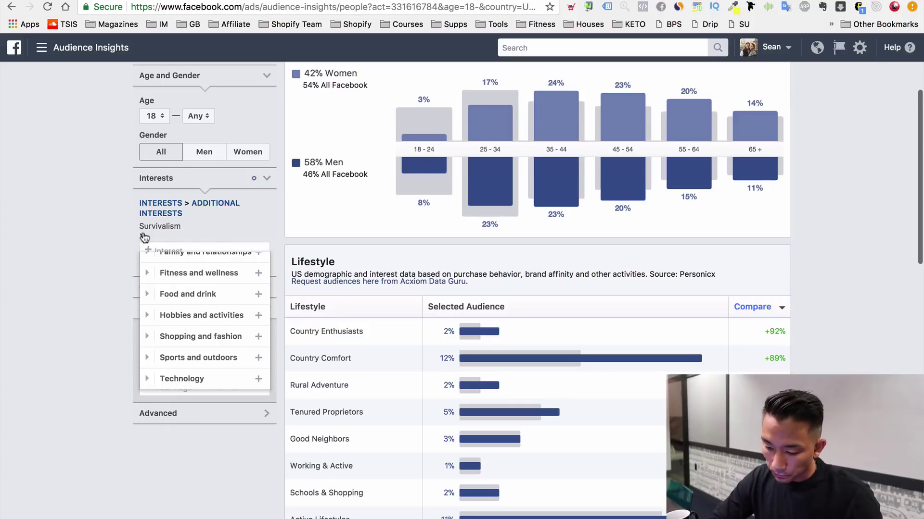
- Remove the Survivalism interest, search the interests for tactical and add Tactical shooter instead
click(145, 239)
text(tactical)
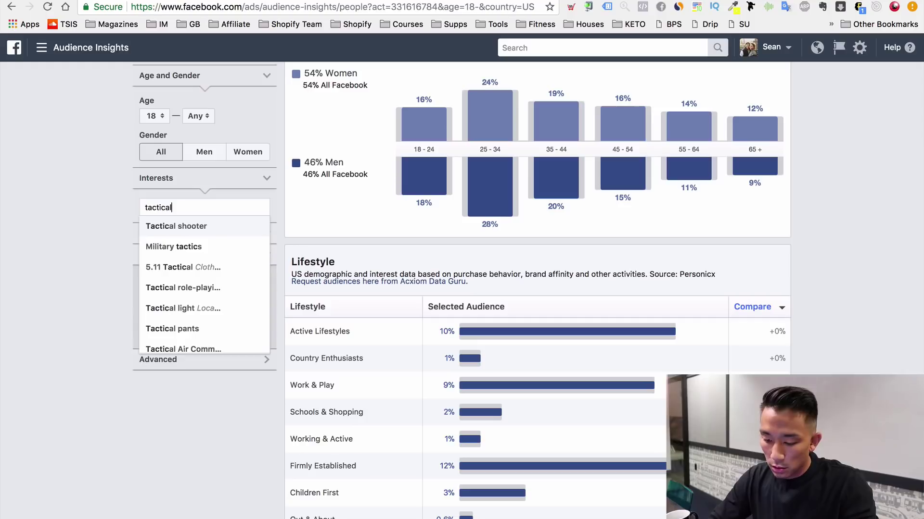
scroll(176, 284, down, 1)
scroll(178, 290, up, 1)
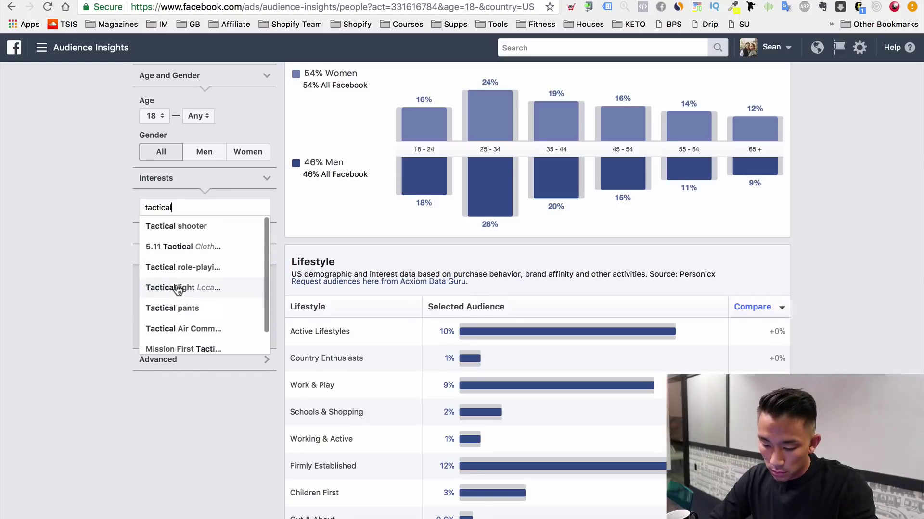
click(189, 226)
- Examine the Tactical shooter audience's size, age and gender split, and lifestyle data
scroll(189, 226, up, 3)
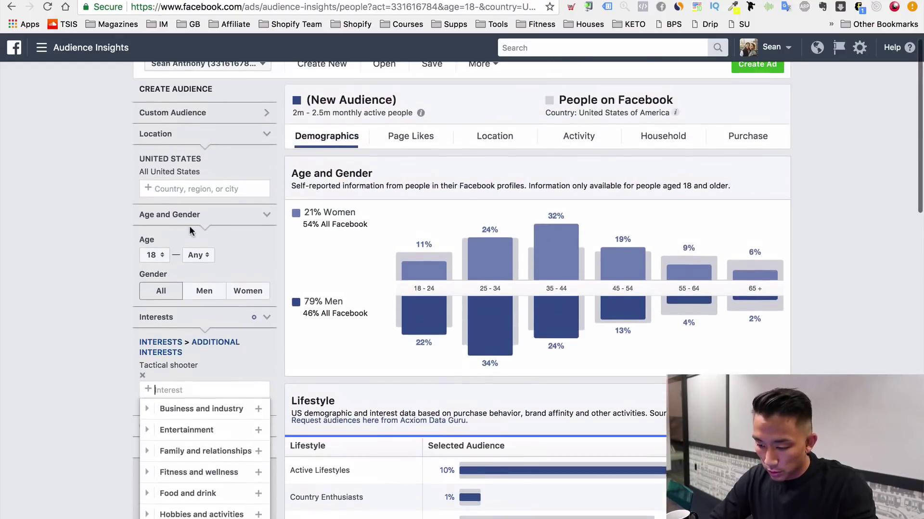
scroll(189, 226, down, 3)
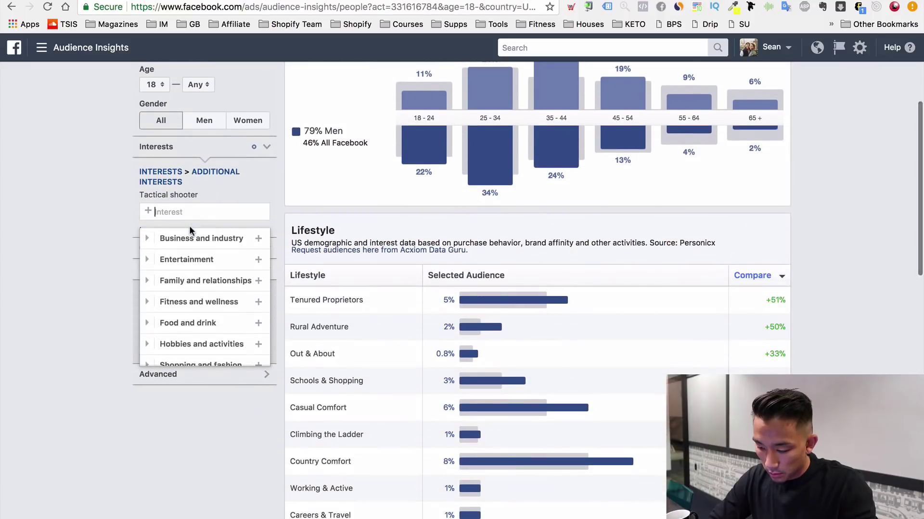
scroll(189, 226, down, 2)
scroll(281, 198, up, 5)
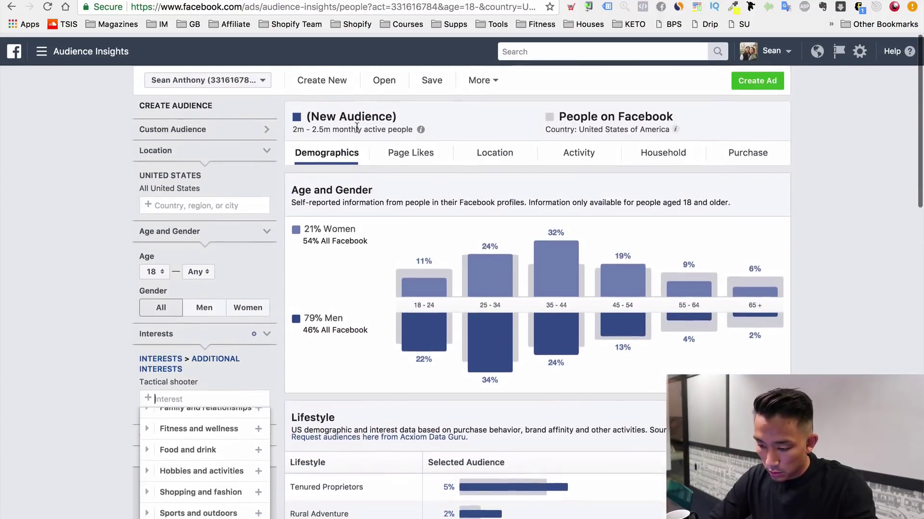
click(280, 244)
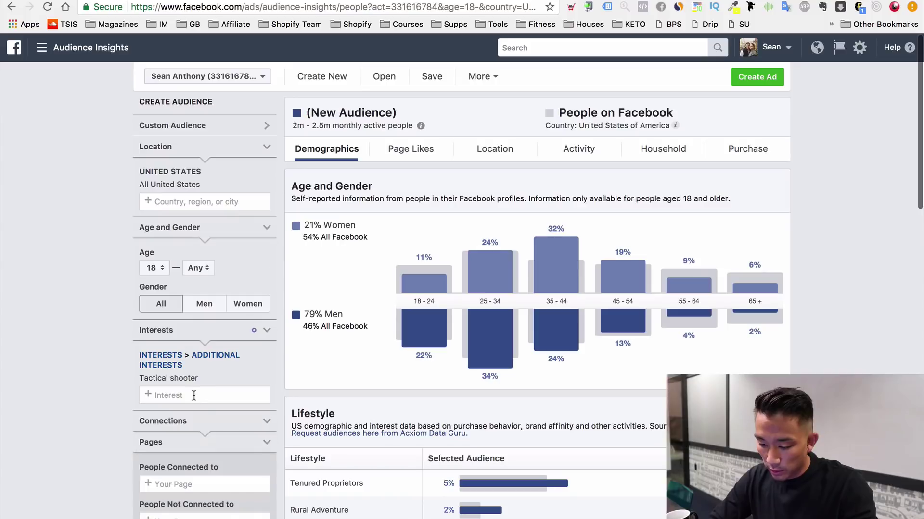
scroll(688, 286, down, 2)
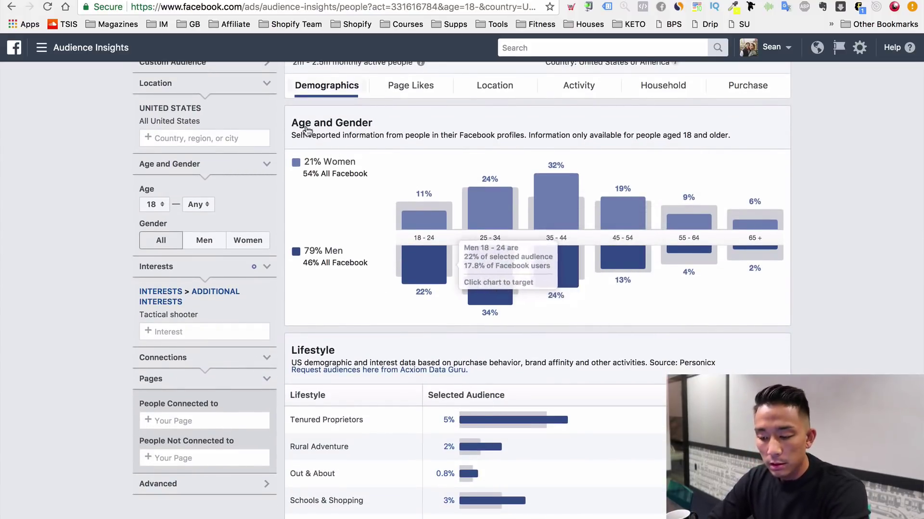
scroll(329, 172, up, 2)
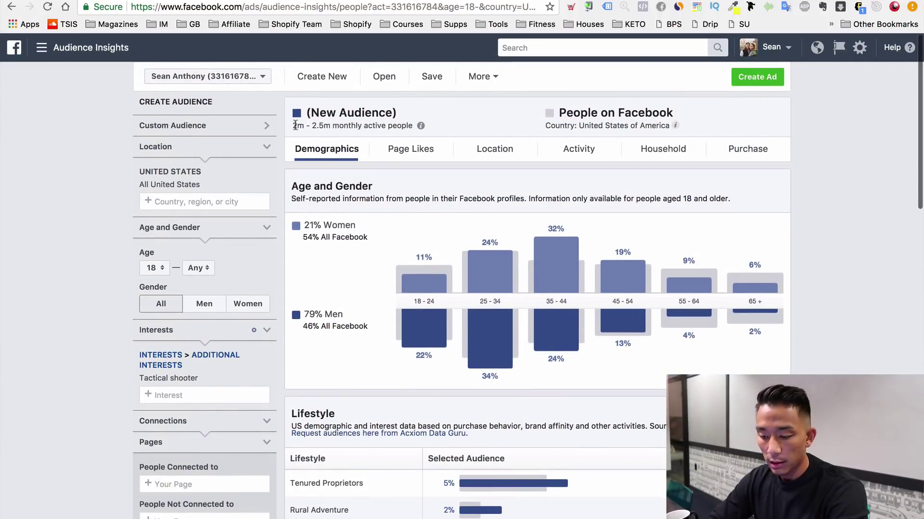
- Check the Tactical shooter audience's monthly active people and review its age and gender chart
drag(296, 125, 333, 126)
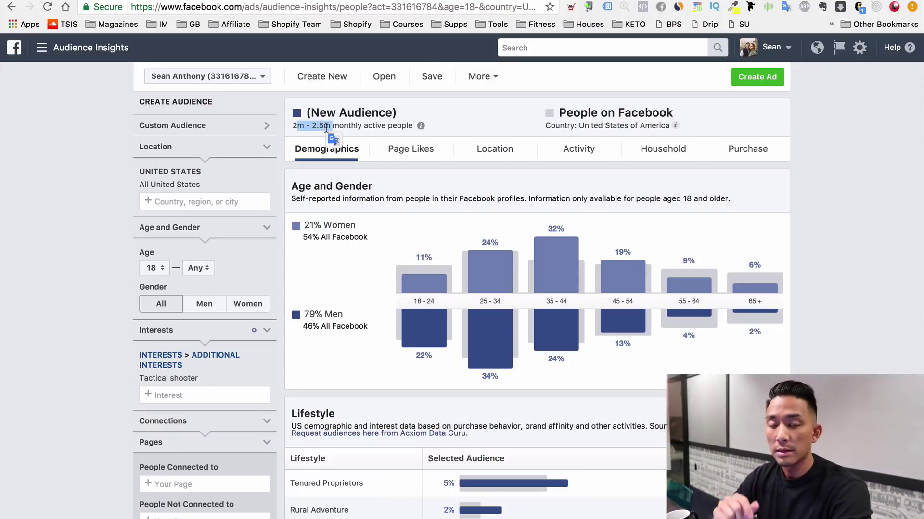
click(839, 208)
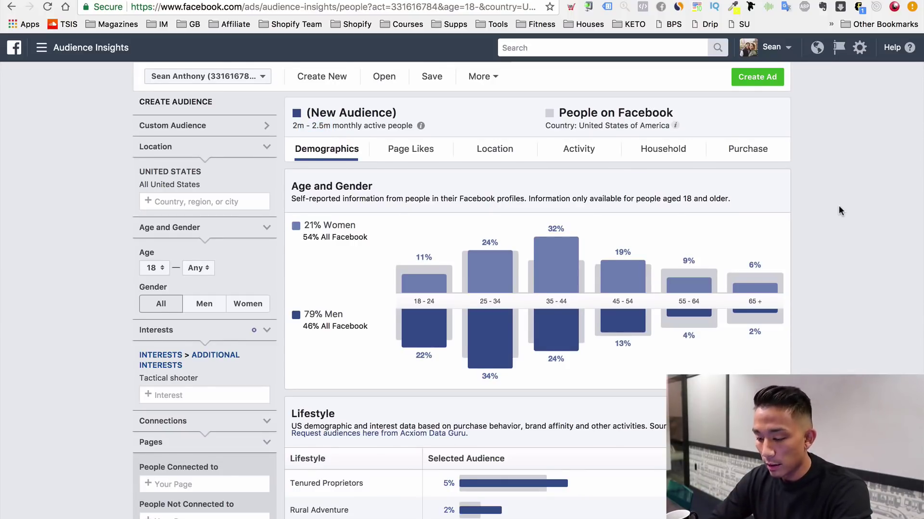
scroll(838, 206, down, 4)
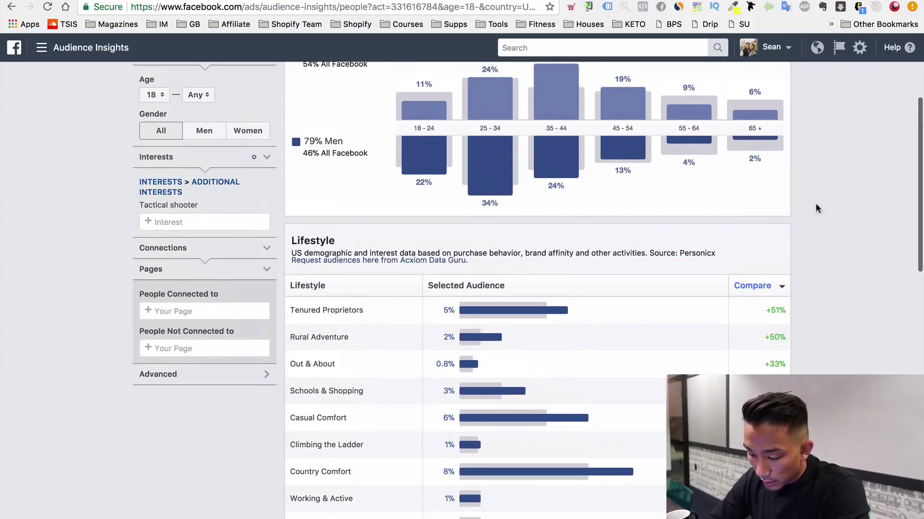
scroll(490, 247, up, 3)
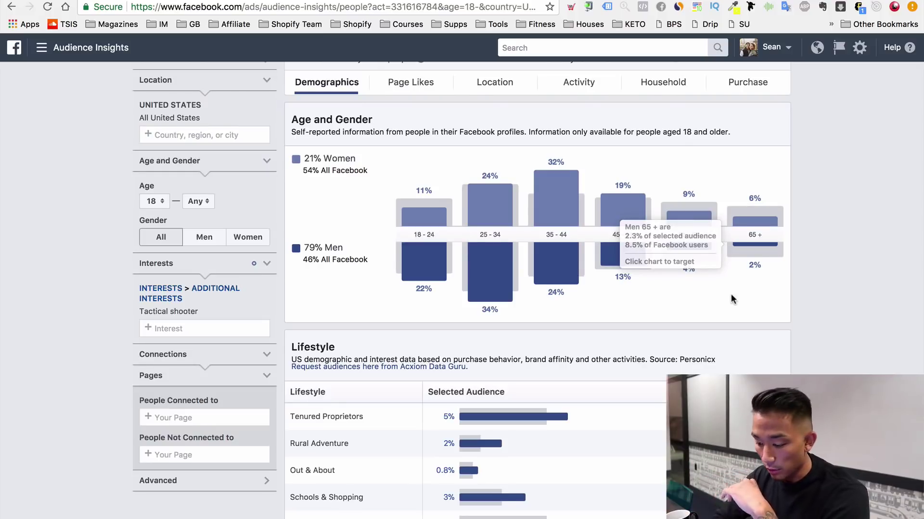
- Sort the Lifestyle and Job Title tables by Selected Audience
scroll(731, 293, down, 3)
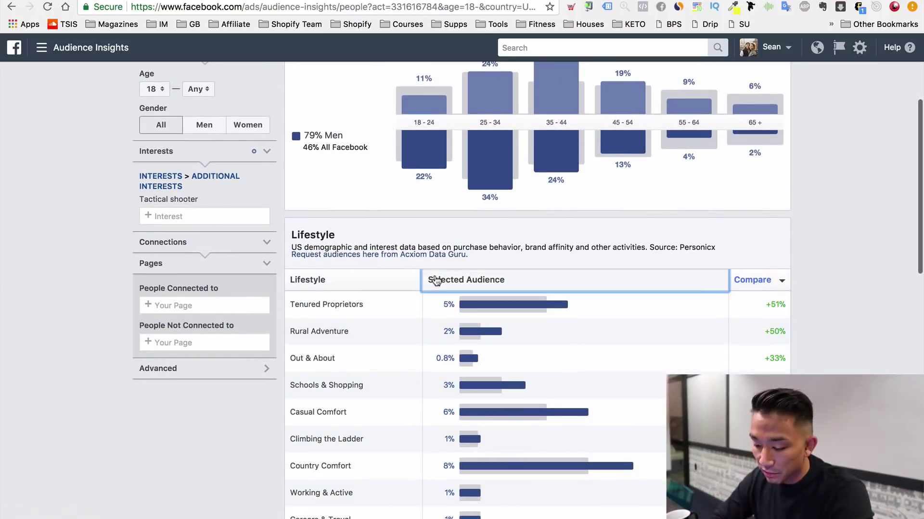
click(435, 281)
scroll(436, 281, down, 10)
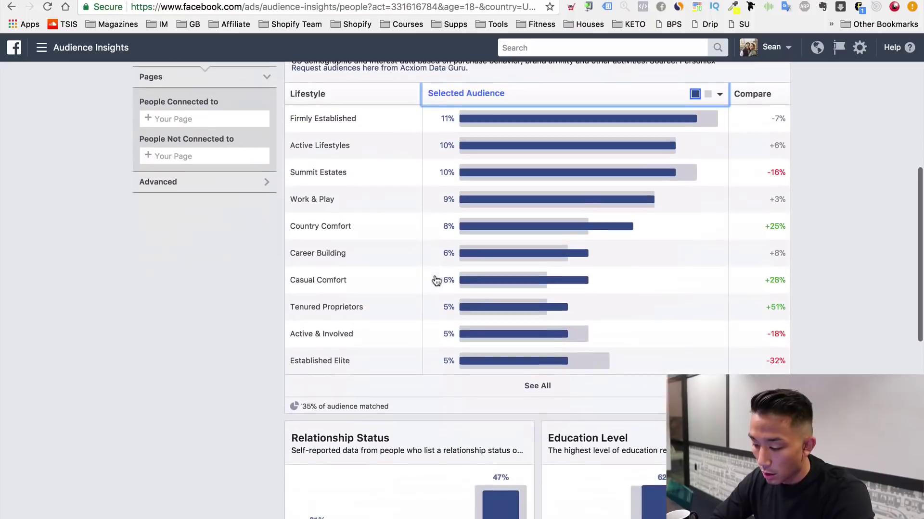
scroll(434, 276, down, 3)
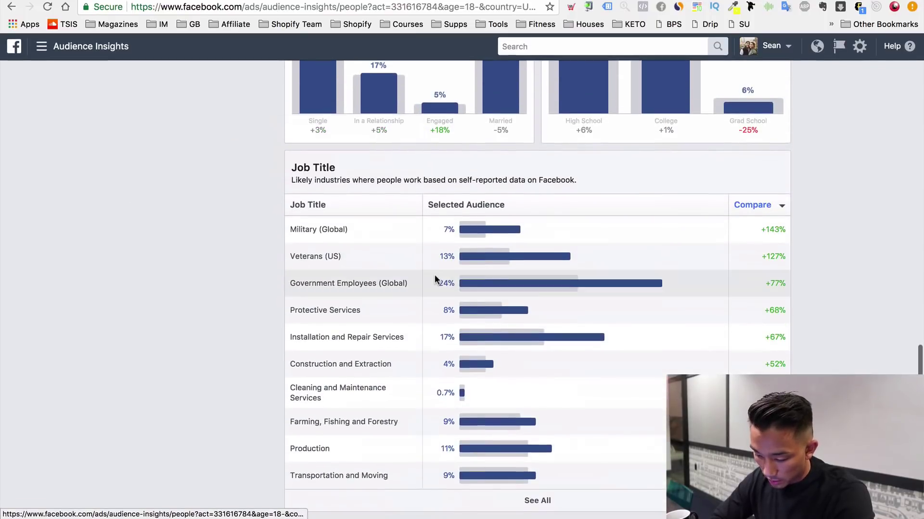
mouse_move(466, 224)
click(470, 207)
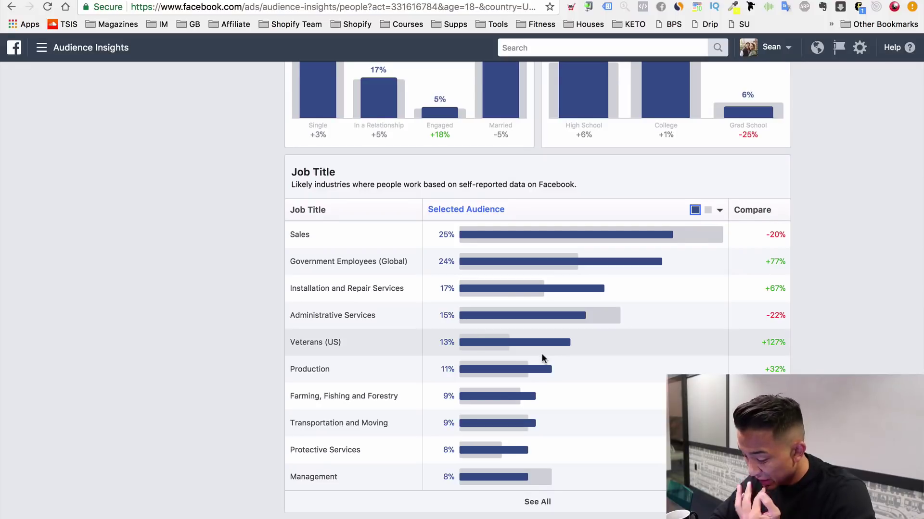
- Show the audience's page likes and sort the list of liked pages by Affinity
scroll(542, 355, up, 10)
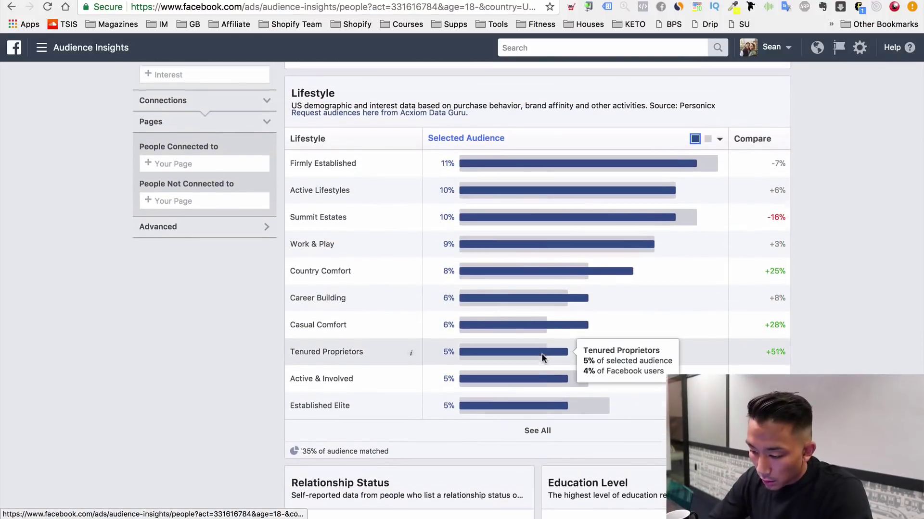
scroll(542, 356, up, 4)
scroll(460, 214, down, 5)
scroll(460, 213, up, 10)
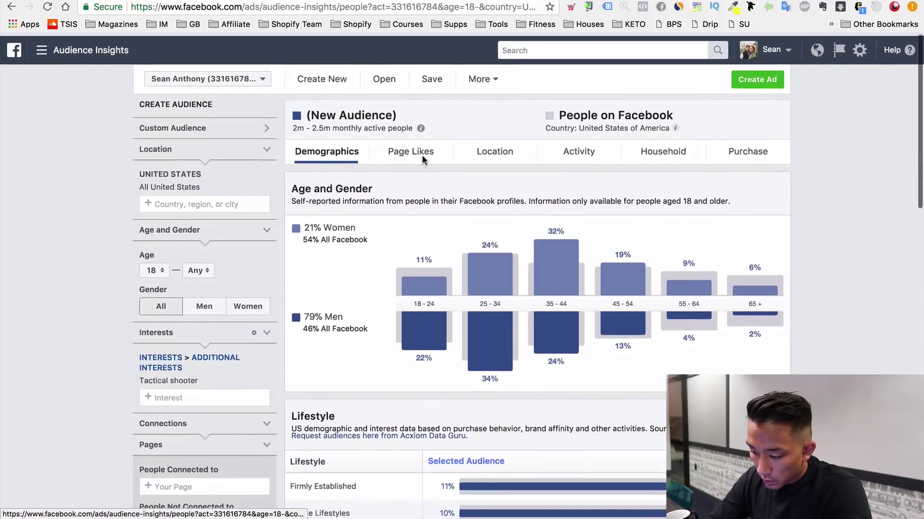
click(419, 156)
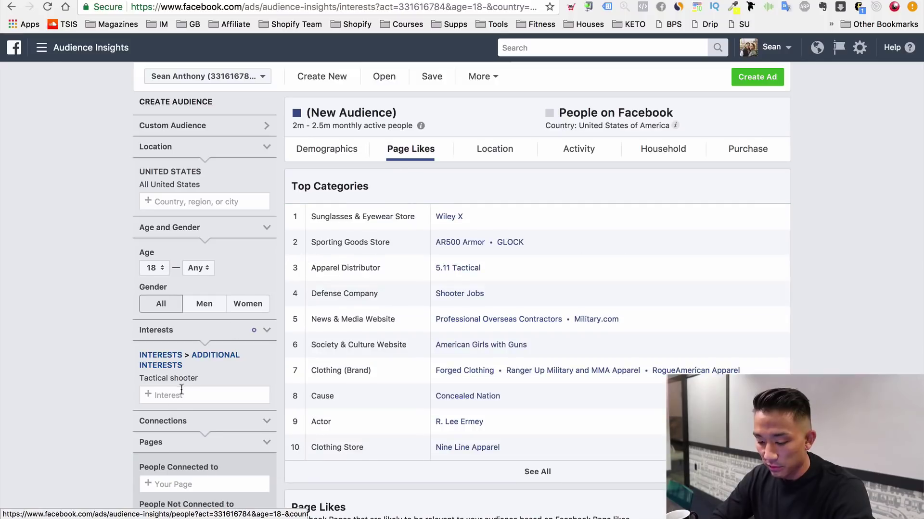
scroll(187, 373, down, 3)
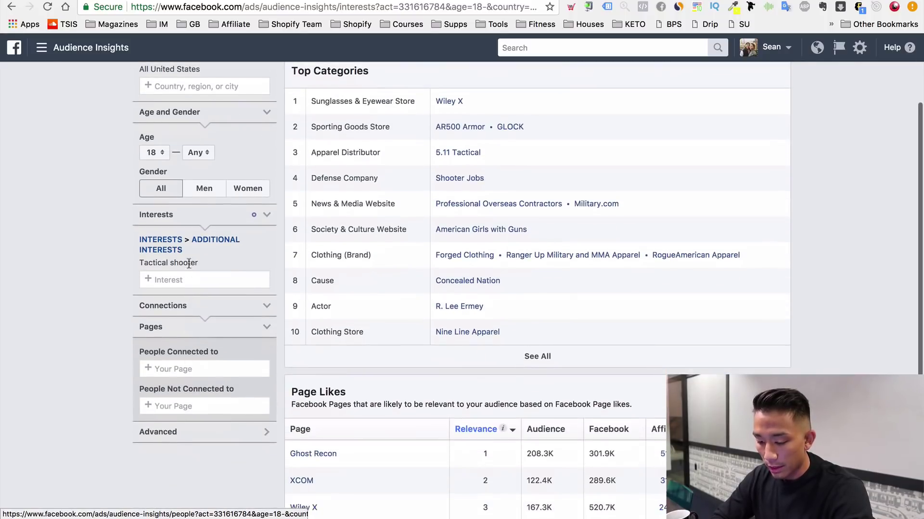
scroll(488, 339, down, 2)
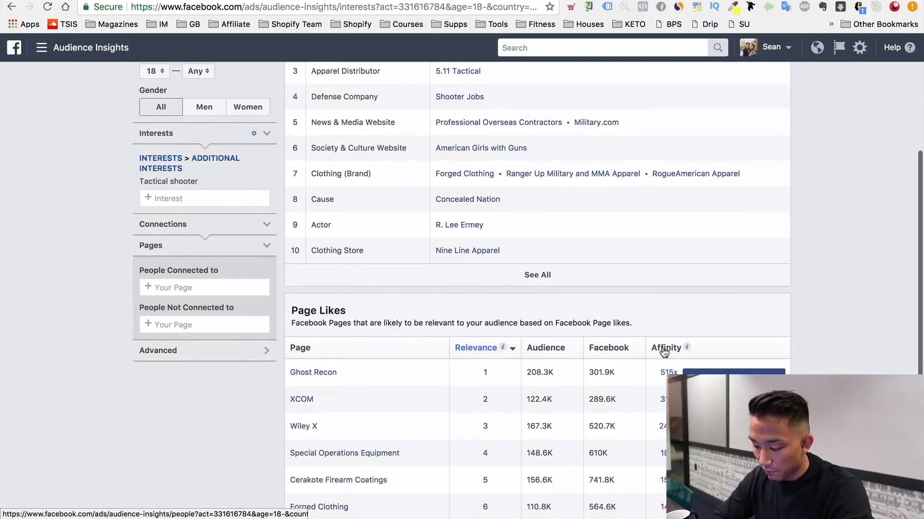
click(664, 350)
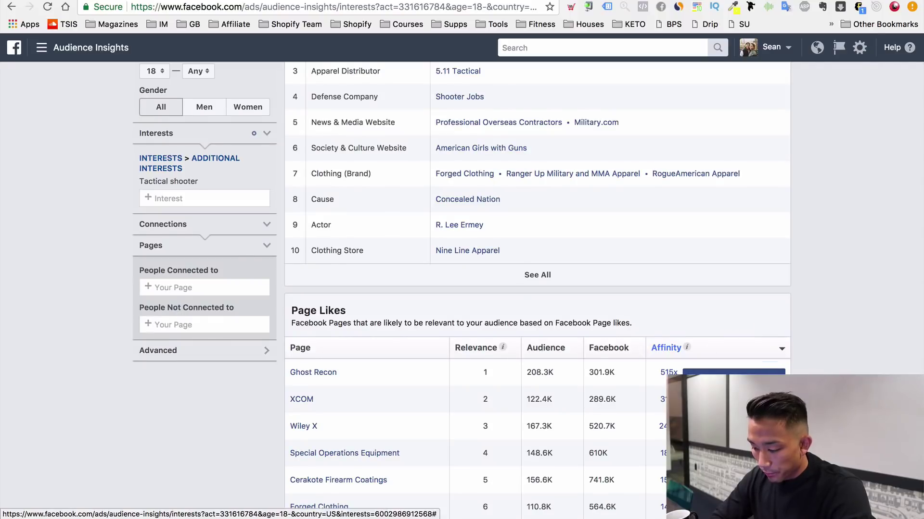
- Open the Ghost Recon page from the page likes list and look over its posts and community details
scroll(712, 348, down, 3)
scroll(644, 368, up, 5)
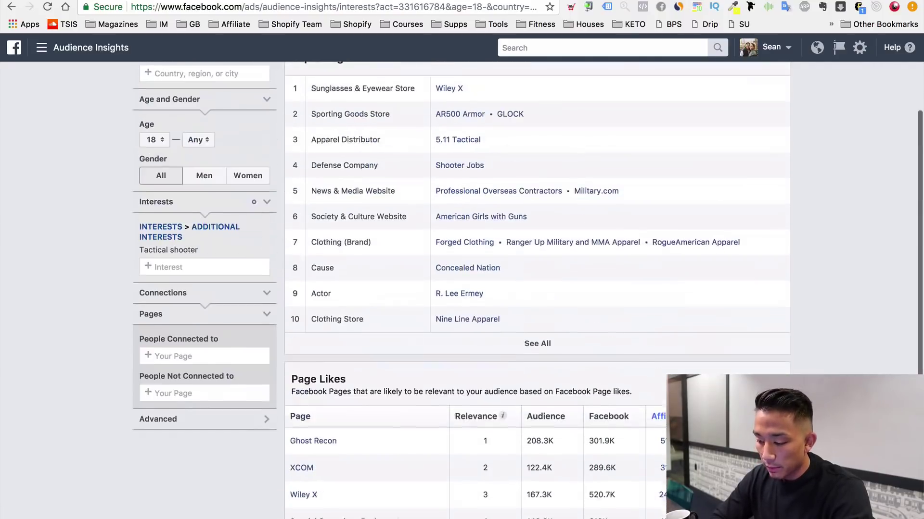
scroll(644, 368, down, 2)
scroll(438, 362, up, 2)
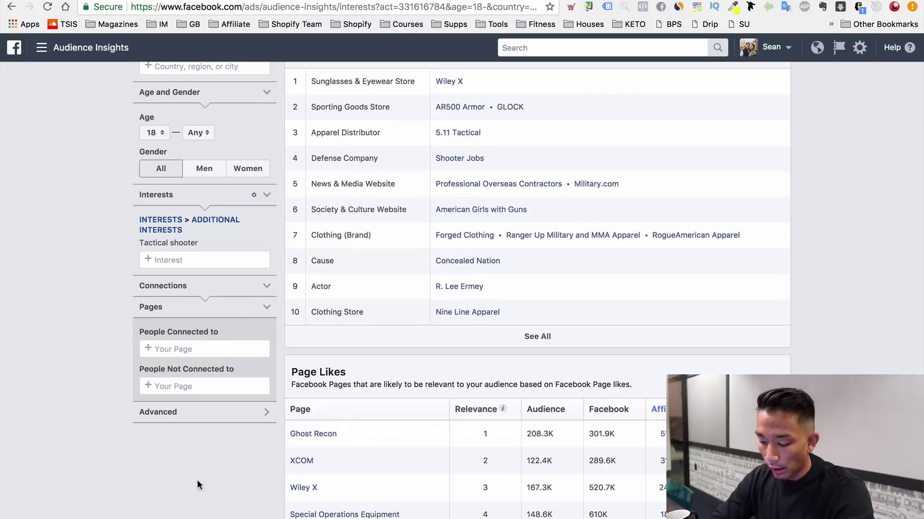
click(312, 437)
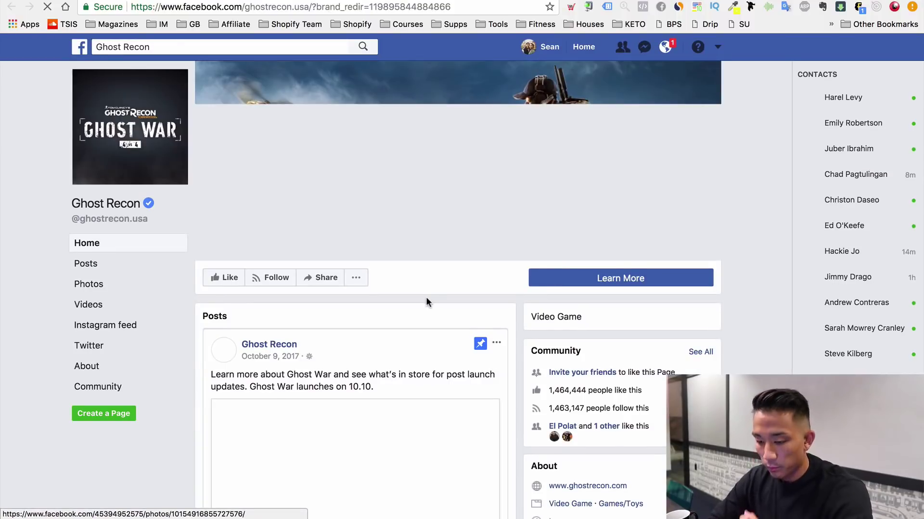
scroll(427, 299, down, 3)
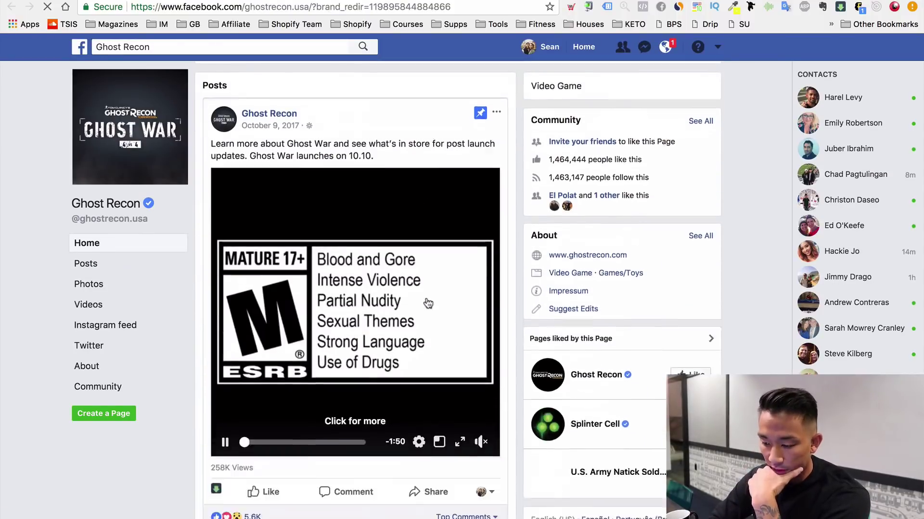
scroll(427, 303, down, 2)
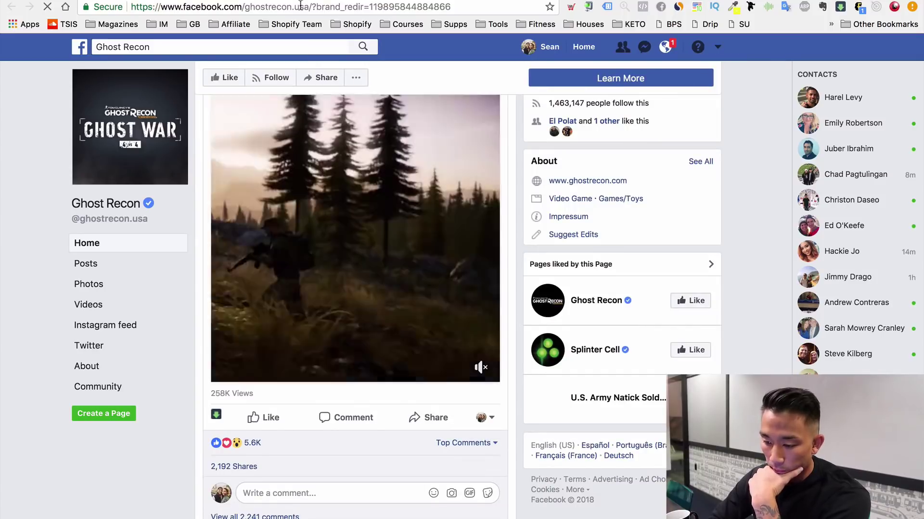
- Return to Audience Insights and compare the Tactical shooter audience's top categories and liked pages
key(ctrl+Tab)
scroll(346, 298, down, 5)
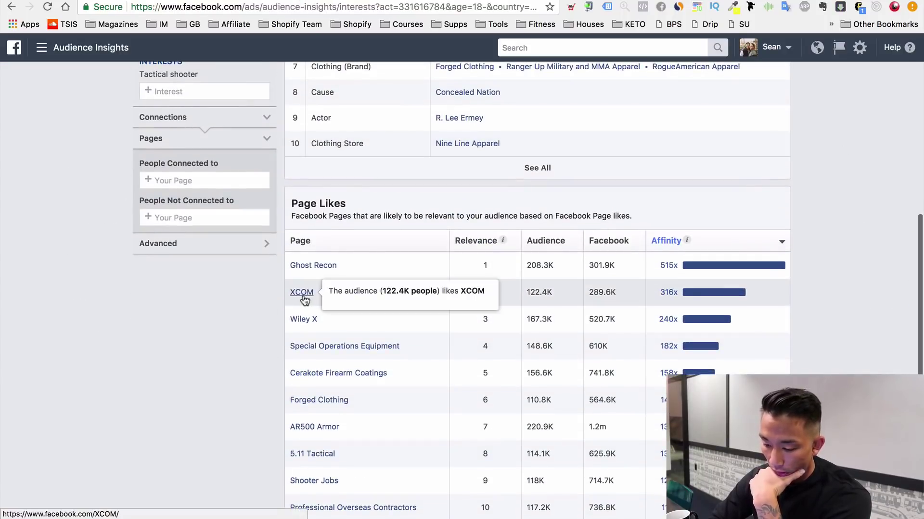
scroll(304, 299, up, 6)
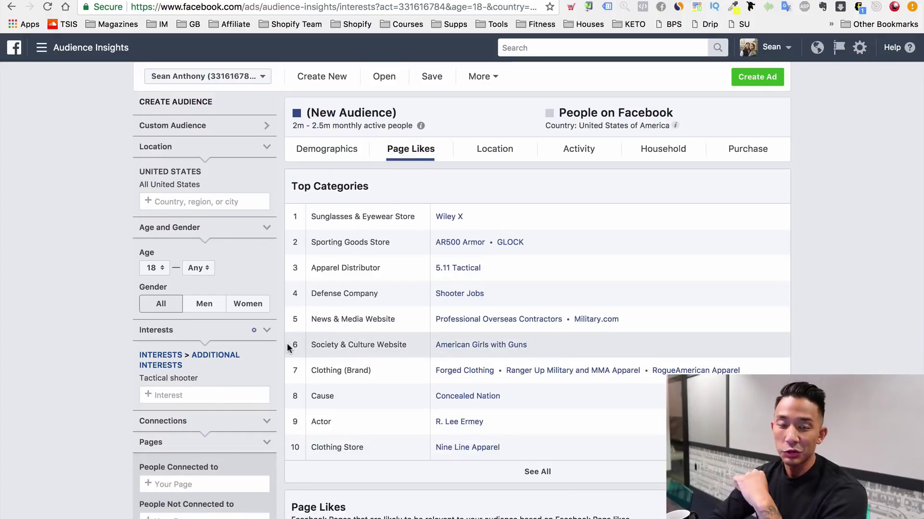
mouse_move(237, 388)
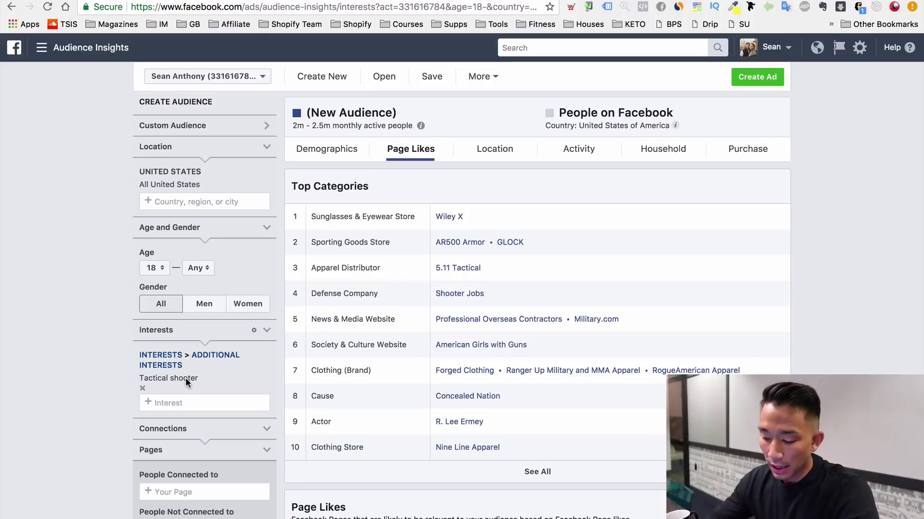
scroll(403, 325, down, 7)
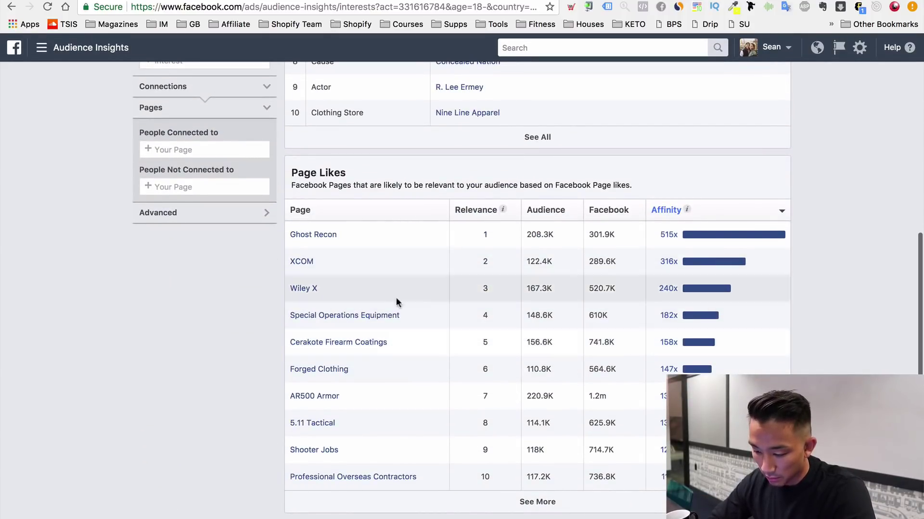
scroll(346, 297, up, 3)
scroll(346, 296, up, 2)
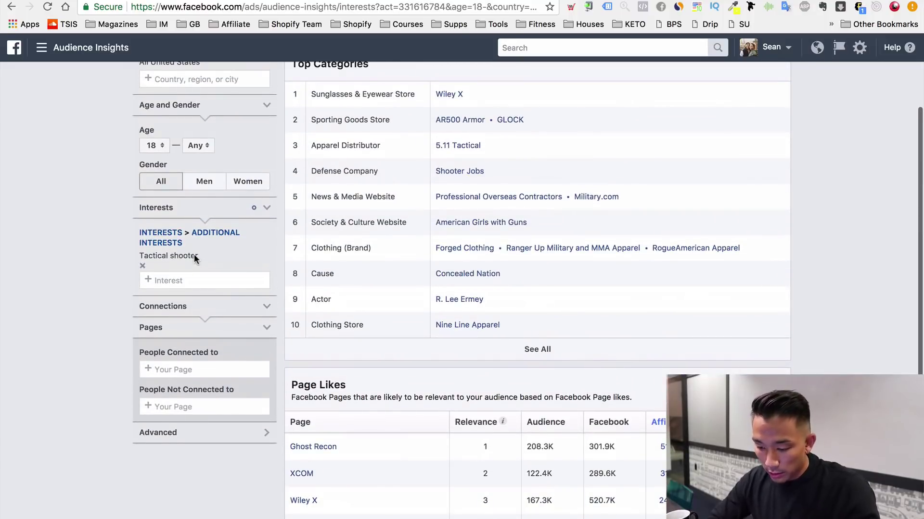
- Open the XCOM page from the page likes list, check what it is about and return to Audience Insights
scroll(195, 254, down, 4)
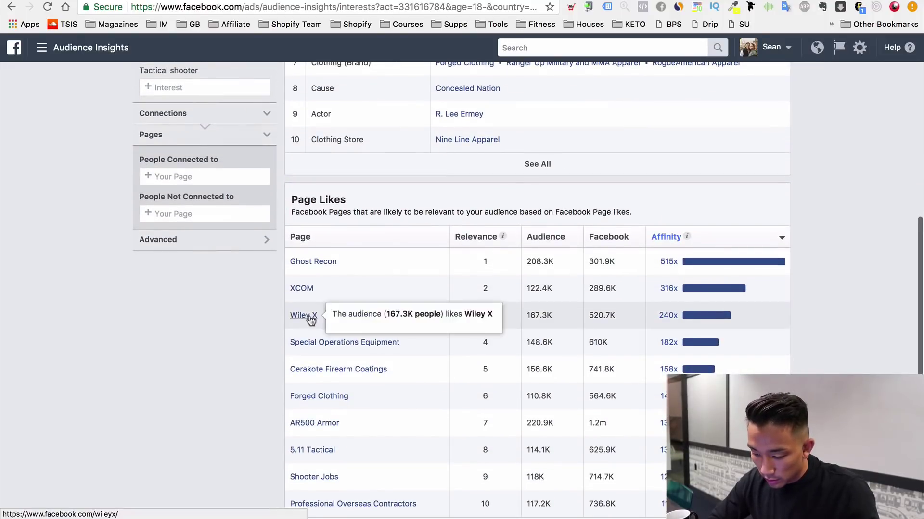
click(302, 289)
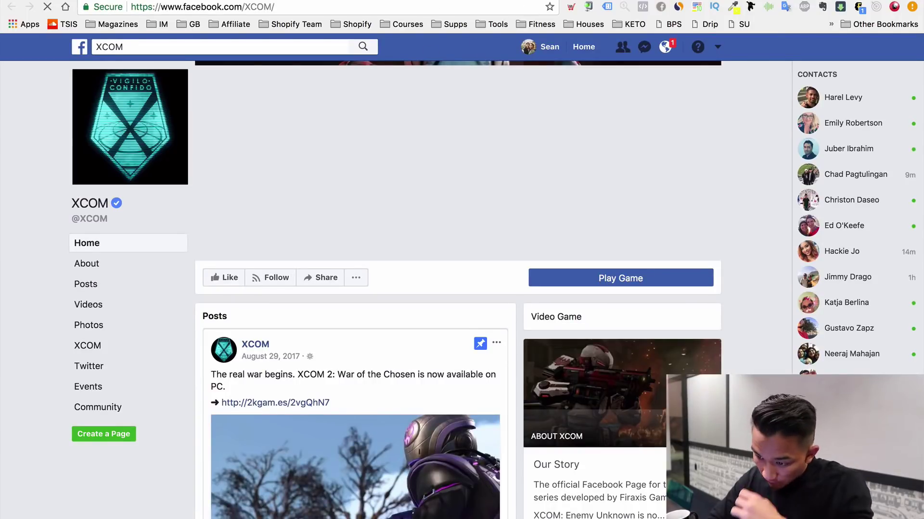
key(super+bracketleft)
- Open the Wiley X page from the page likes list and look over its posts, photos and shop sections
mouse_move(347, 343)
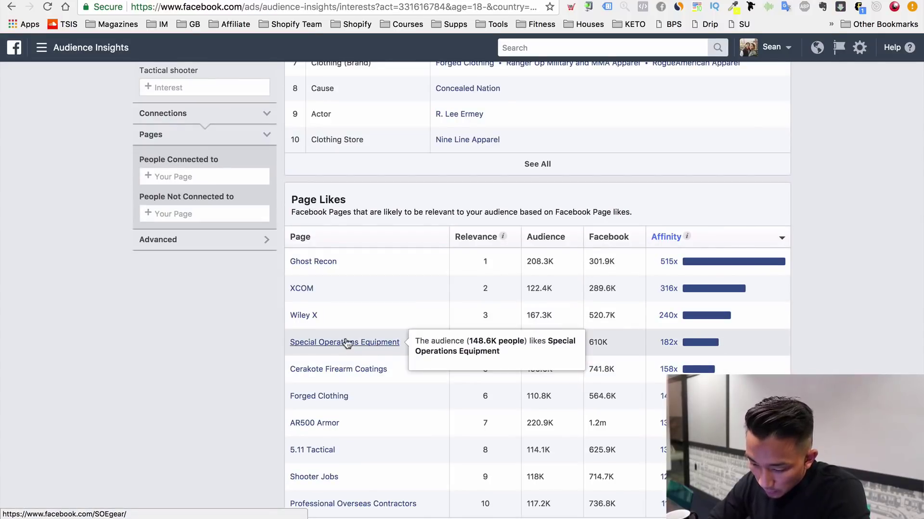
click(304, 318)
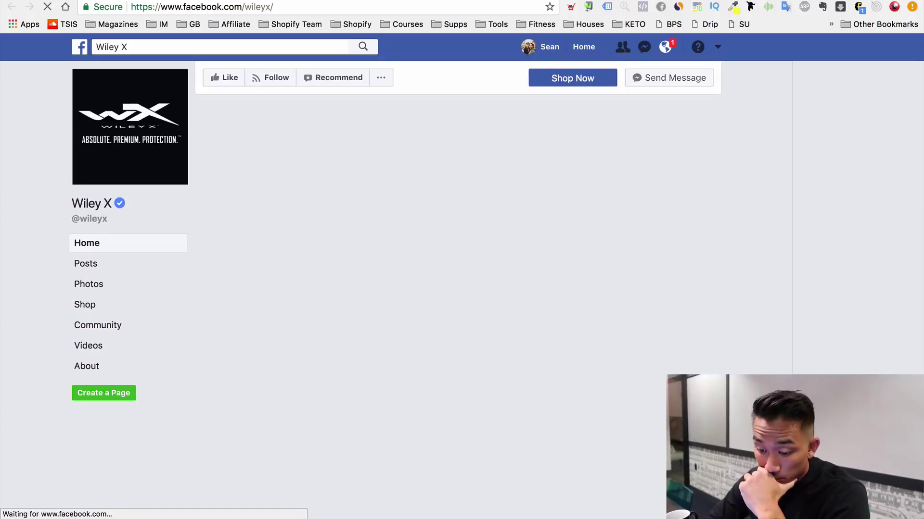
scroll(479, 223, down, 3)
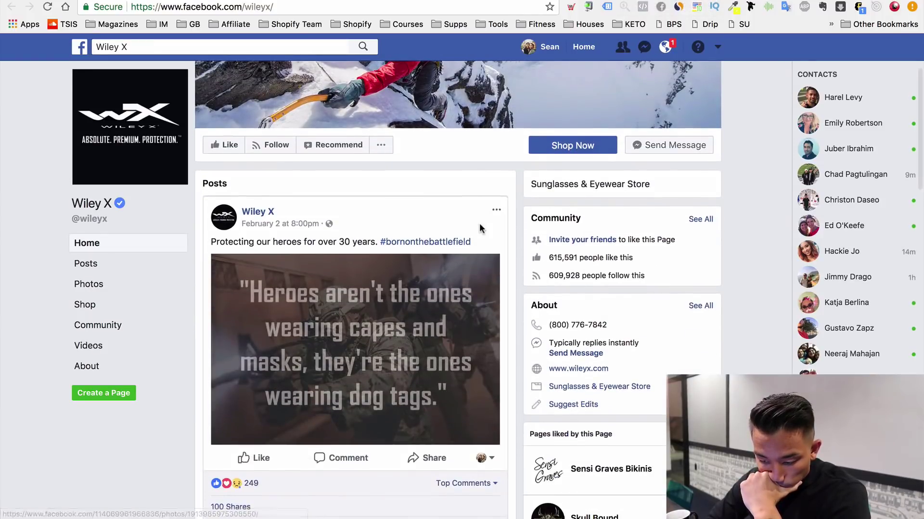
scroll(479, 223, down, 8)
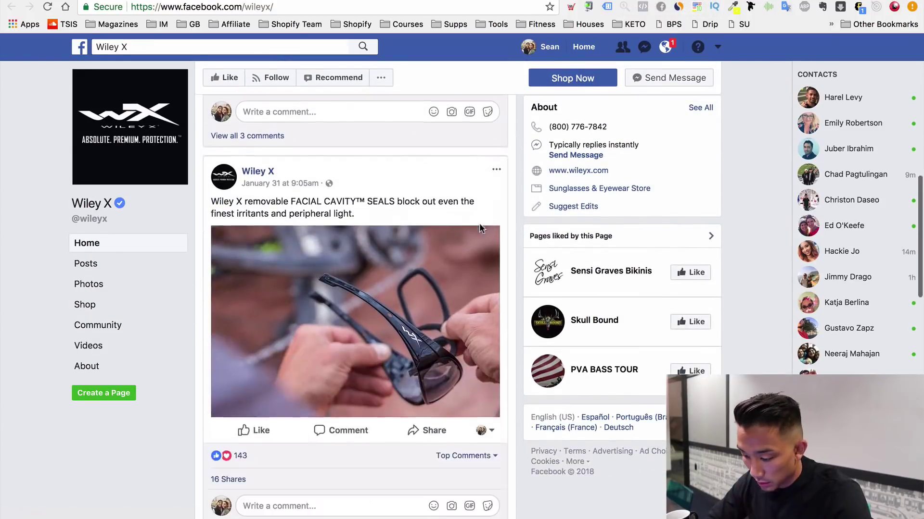
scroll(480, 228, down, 3)
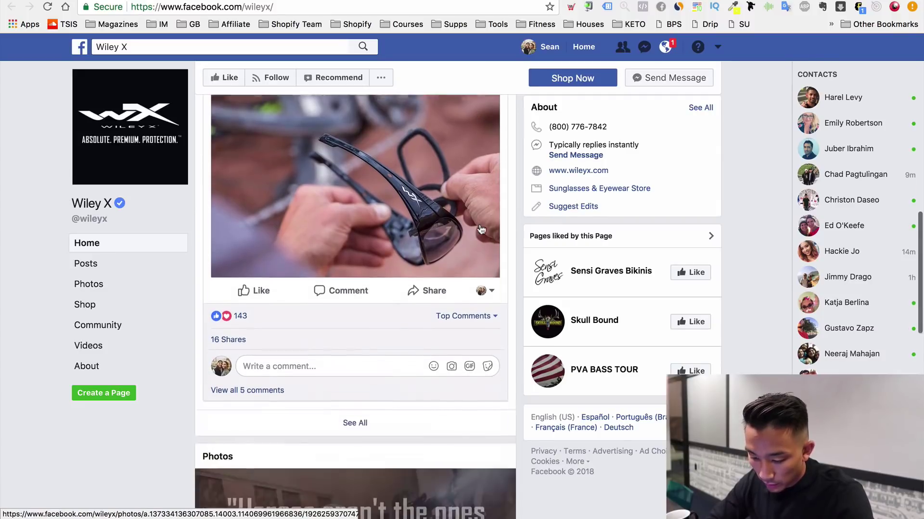
scroll(481, 228, down, 7)
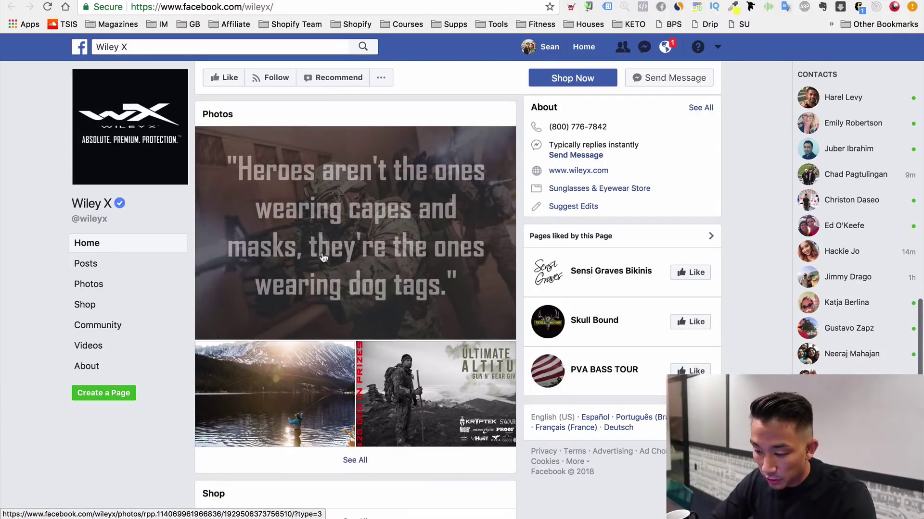
scroll(324, 258, down, 1)
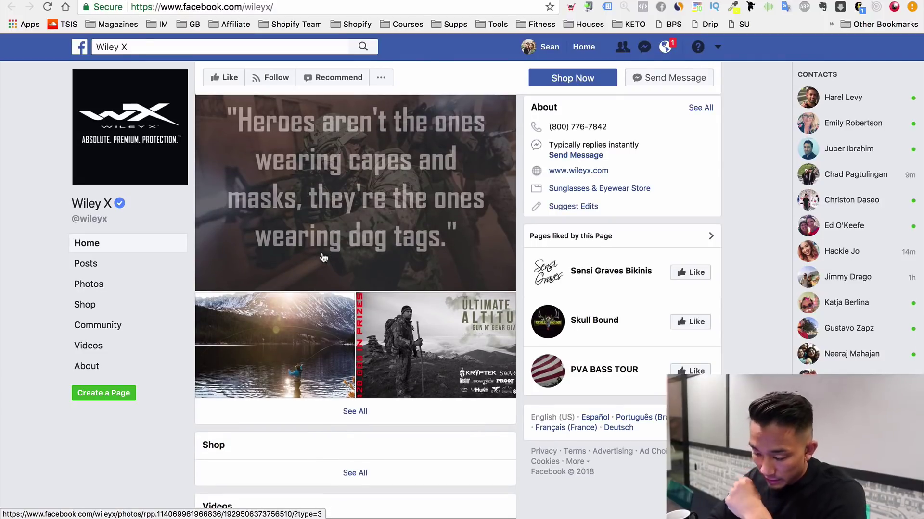
scroll(324, 258, down, 1)
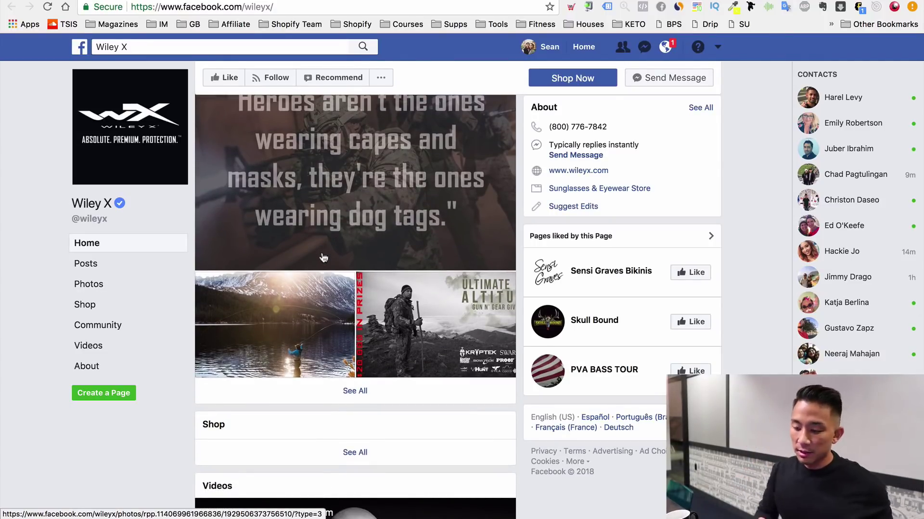
scroll(323, 259, down, 2)
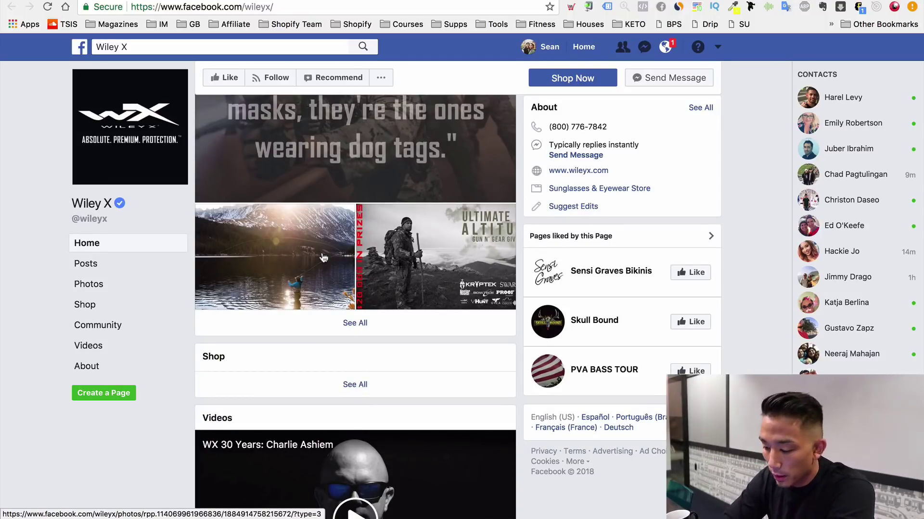
- Look through the Wiley X page's videos, older posts and military-themed photos to judge what its audience is like
scroll(323, 258, down, 6)
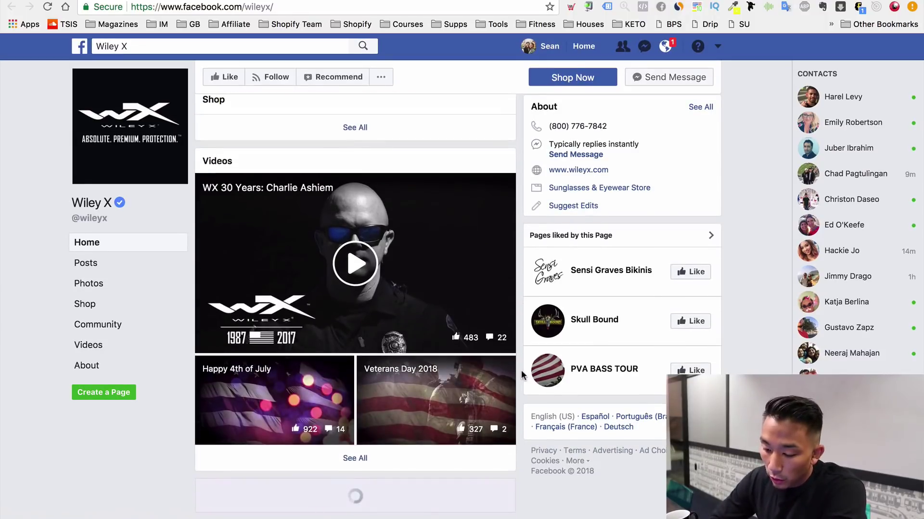
scroll(521, 370, down, 4)
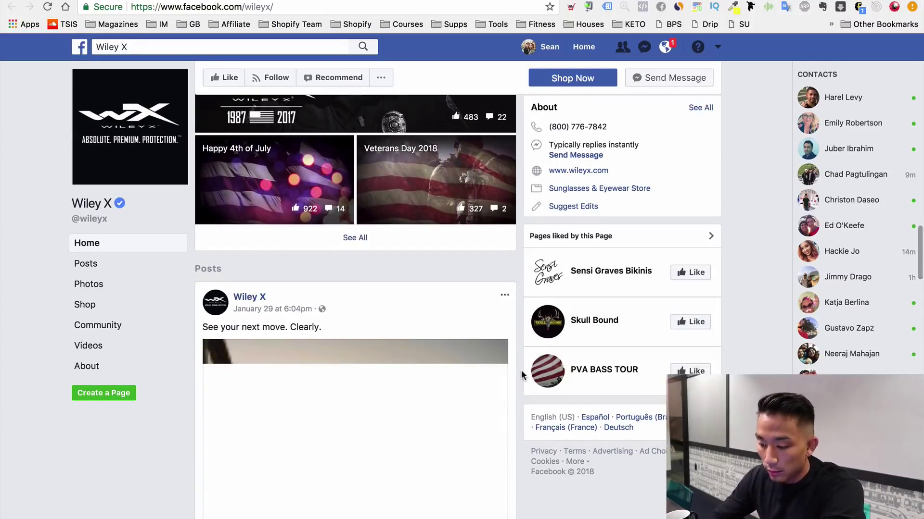
scroll(521, 370, down, 4)
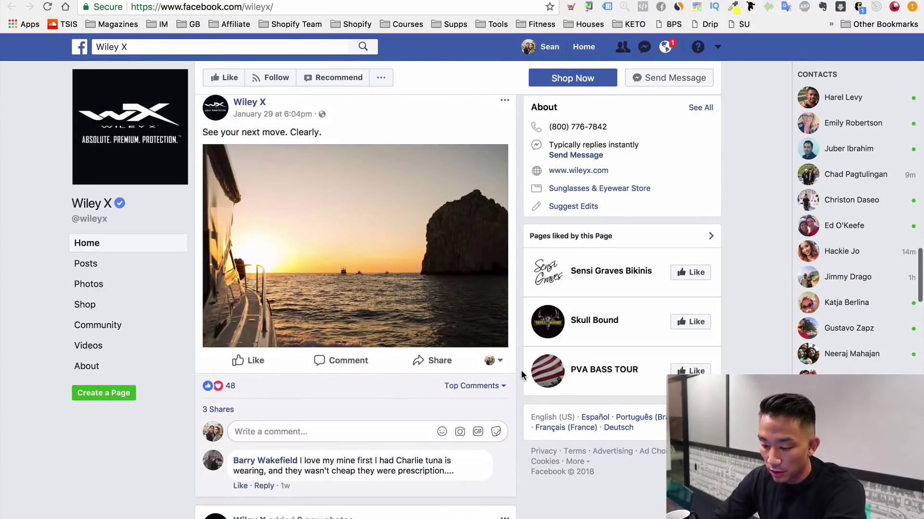
scroll(521, 370, down, 5)
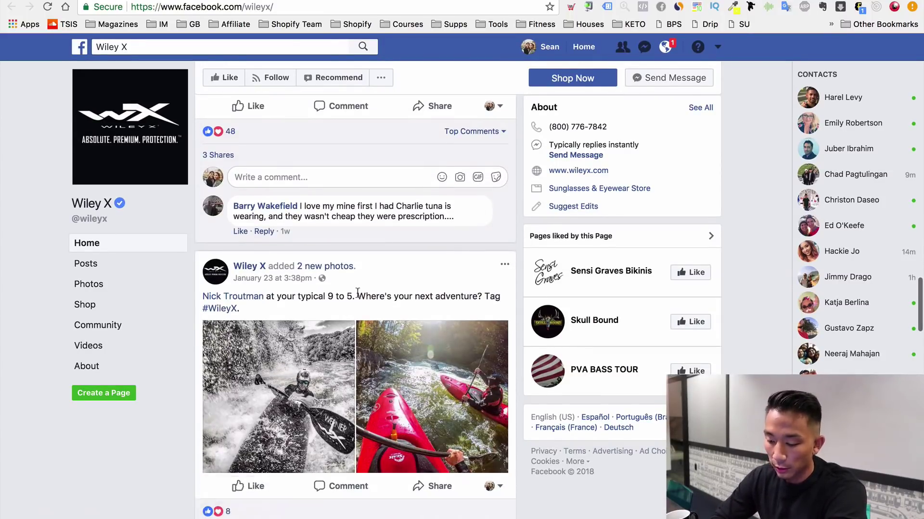
scroll(357, 293, up, 10)
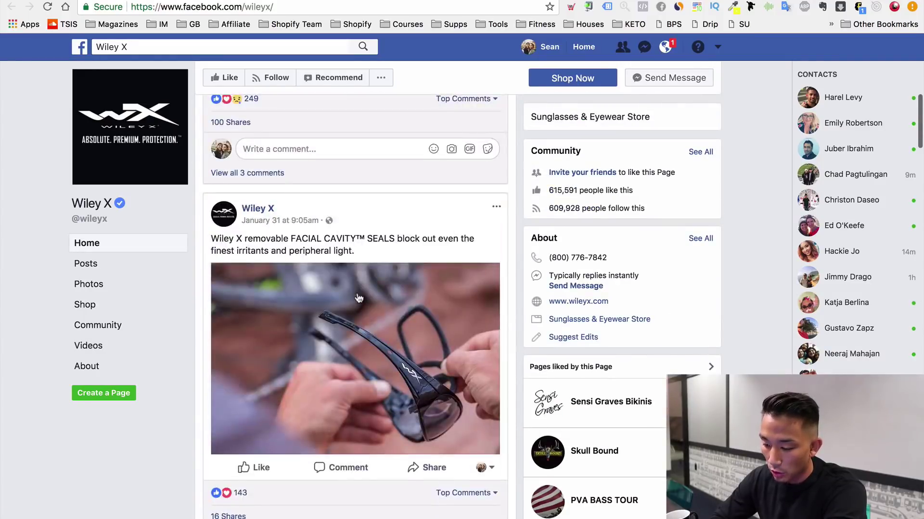
scroll(359, 298, down, 6)
scroll(356, 424, down, 1)
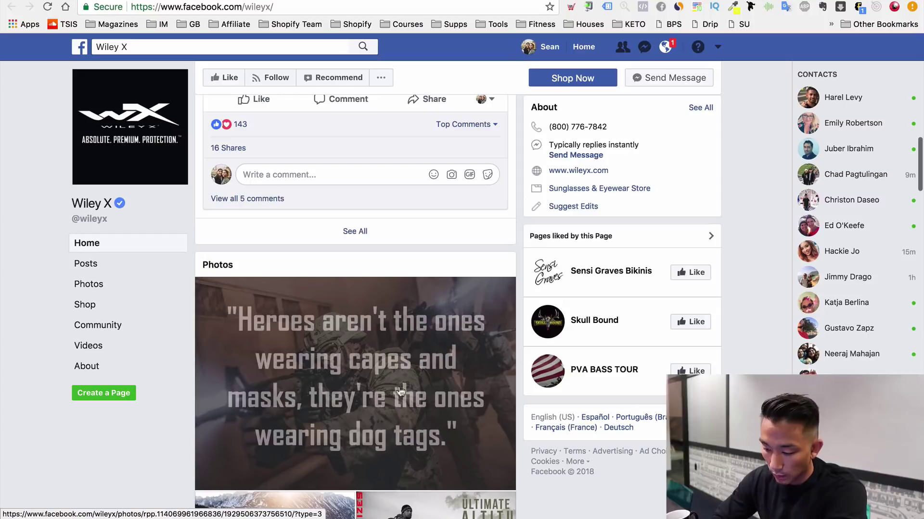
scroll(433, 193, up, 1)
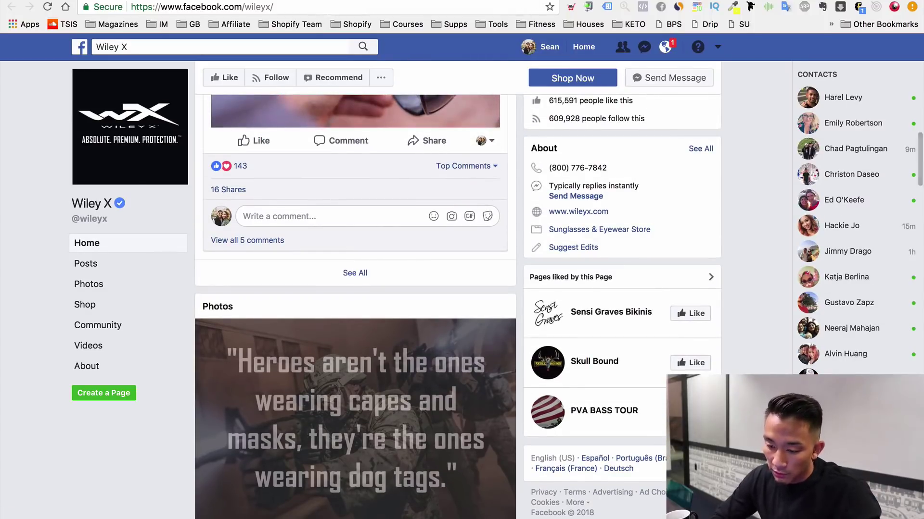
- Copy the name Wiley X from the Audience Insights page likes list into cell B2 under Stores in the Survival Targeting sheet
key(ctrl+Tab)
drag(340, 313, 289, 319)
key(ctrl+c)
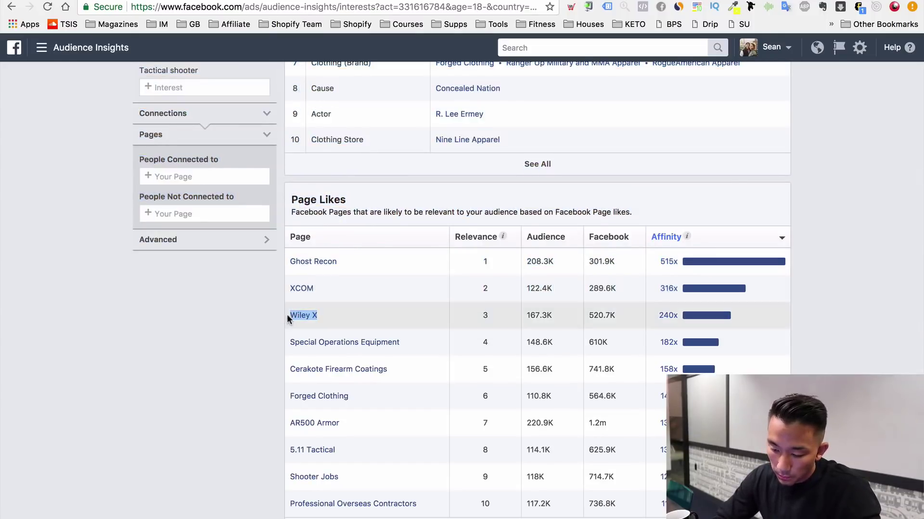
key(ctrl+Tab)
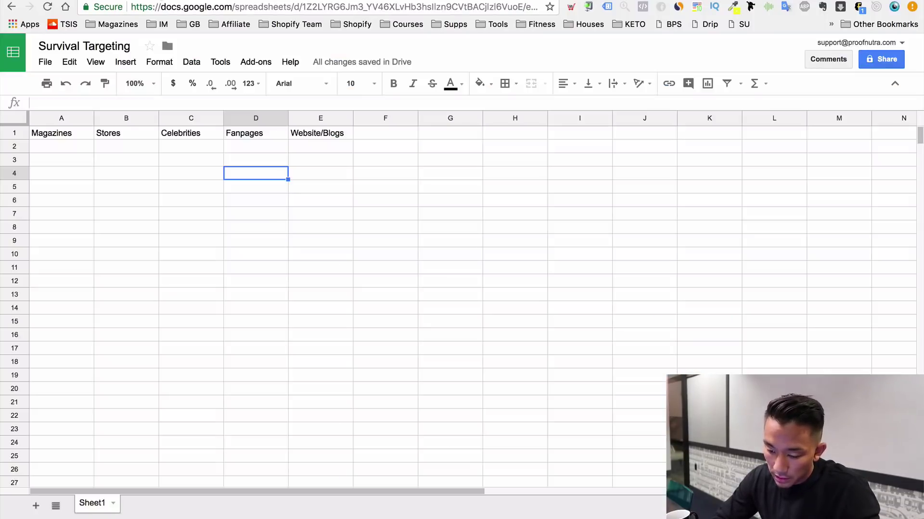
key(ctrl+shift+Tab)
key(ctrl+shift+Tab)
scroll(532, 198, up, 10)
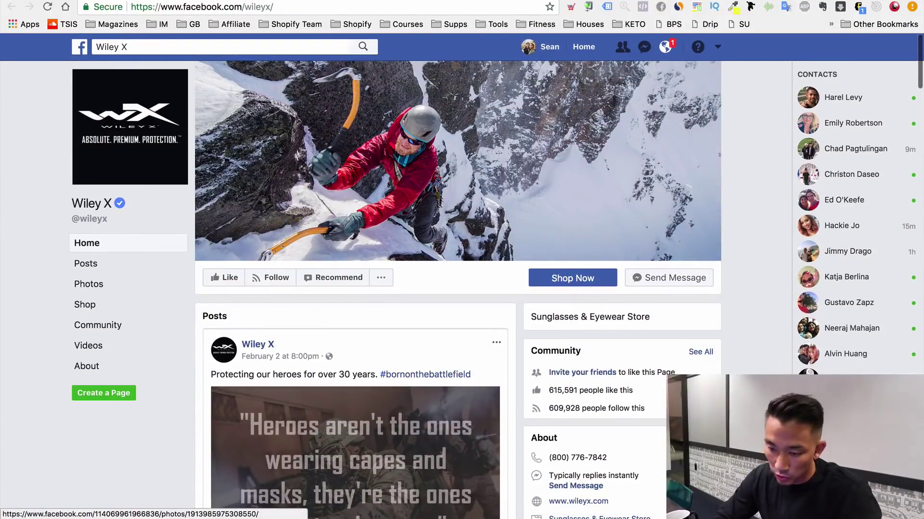
key(ctrl+Tab)
key(ctrl+Tab)
click(123, 146)
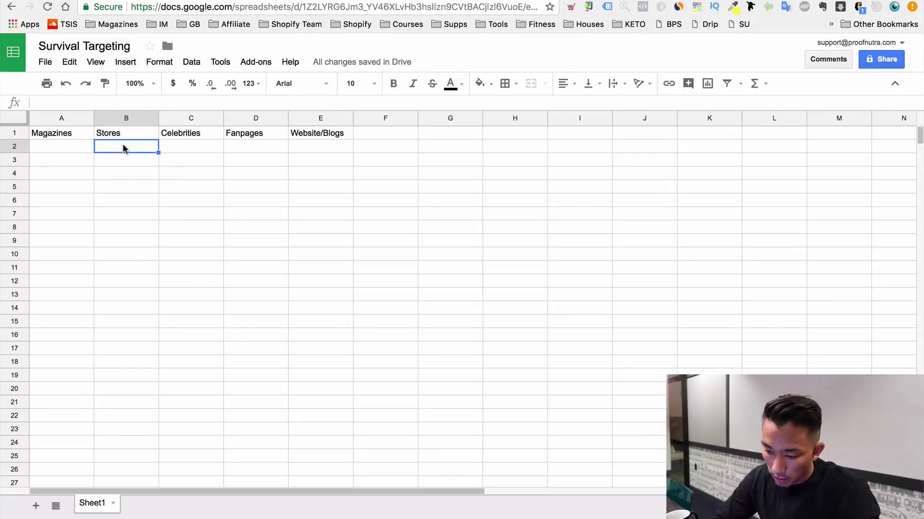
key(ctrl+v)
click(311, 242)
- Return to Audience Insights, view the FB Audience Insights Plus extension's Chrome Web Store page and close it
click(290, 5)
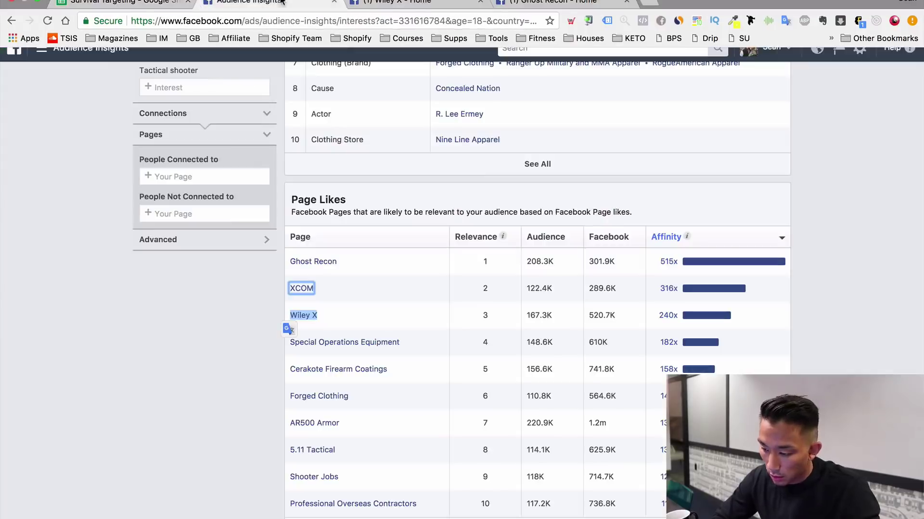
scroll(489, 171, up, 5)
scroll(490, 171, up, 1)
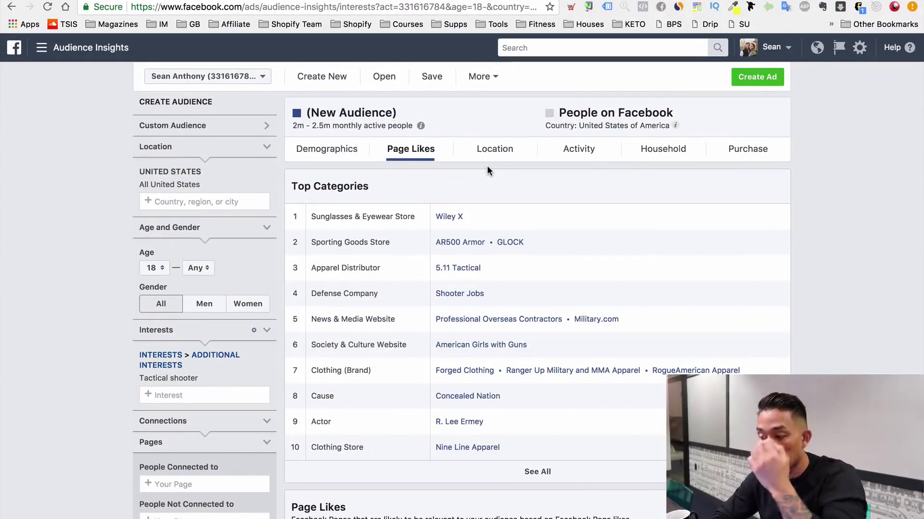
right_click(876, 8)
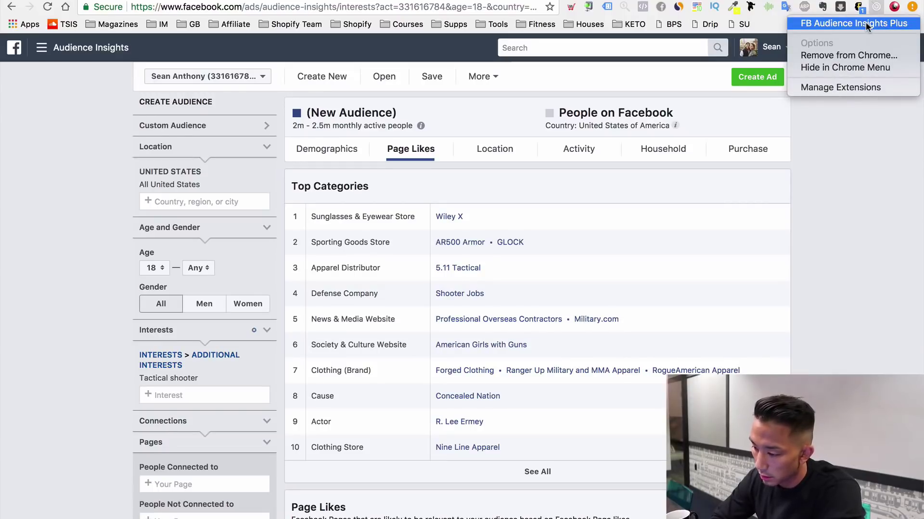
click(865, 22)
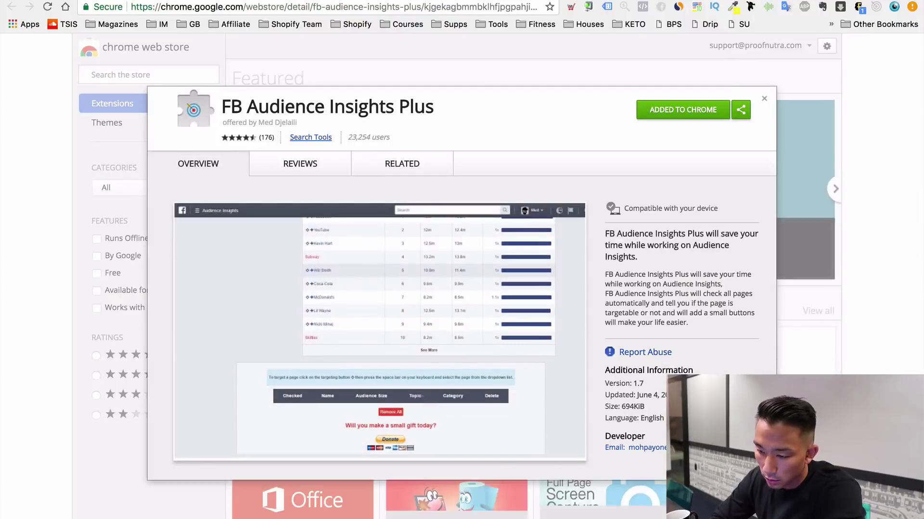
key(ctrl+w)
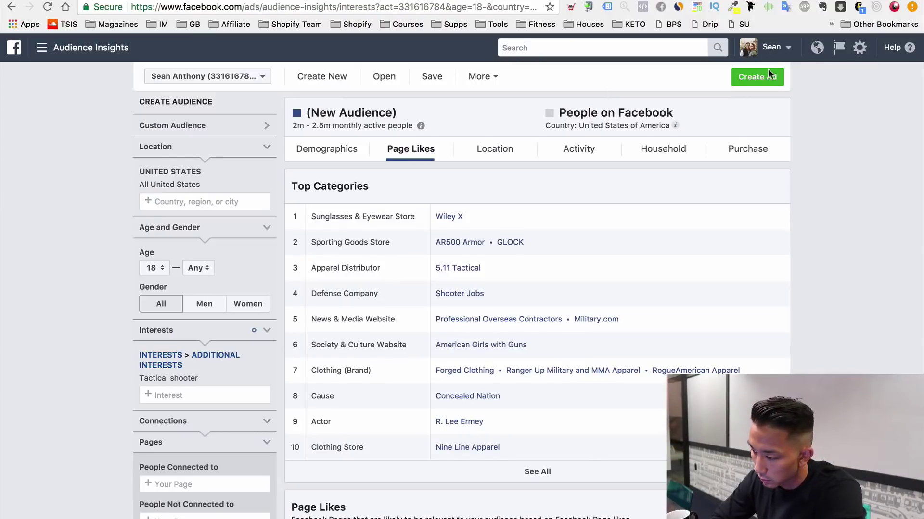
- Reload the Audience Insights page for the Tactical shooter audience and confirm the reload
scroll(861, 221, down, 10)
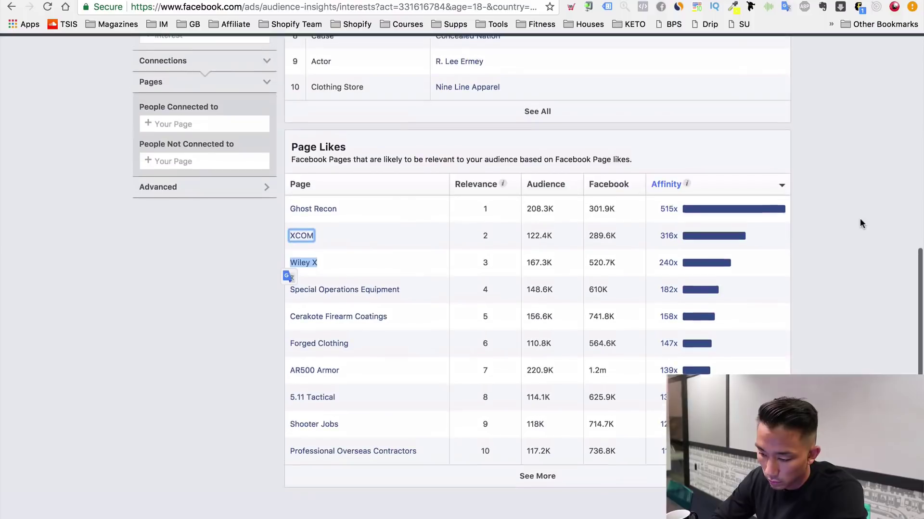
scroll(861, 223, up, 10)
right_click(877, 6)
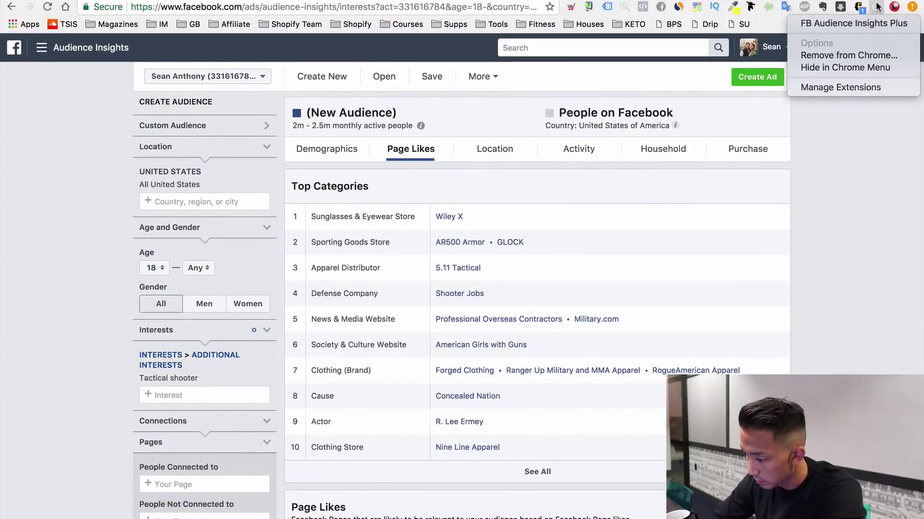
click(841, 180)
key(super+r)
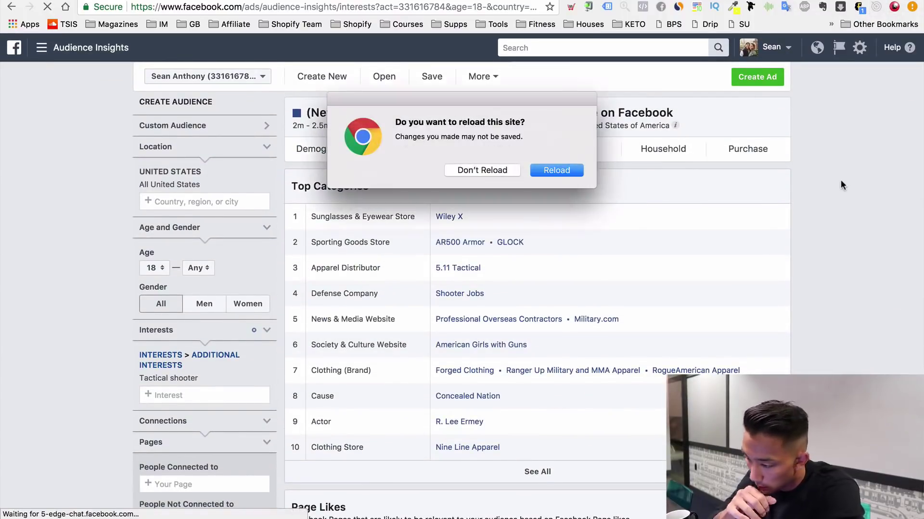
click(545, 168)
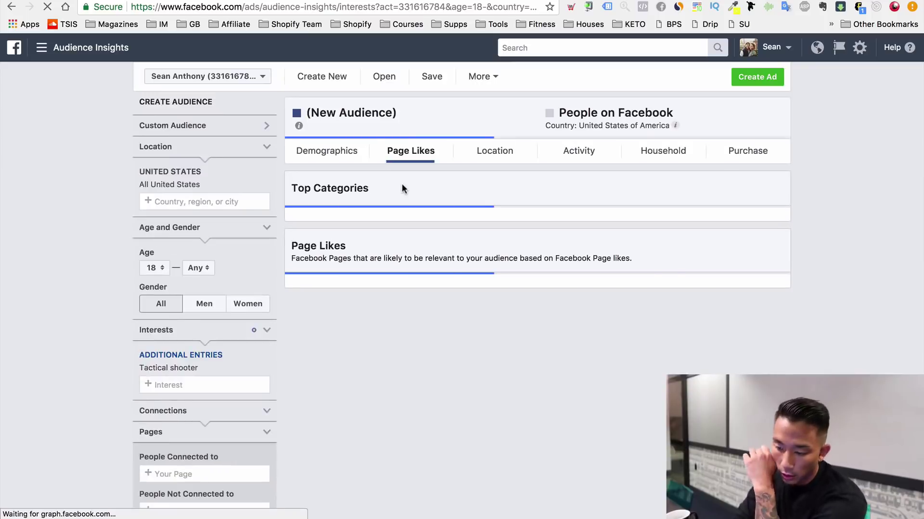
- Examine the top categories and page likes to see which pages the extension marks as targetable
scroll(638, 349, down, 1)
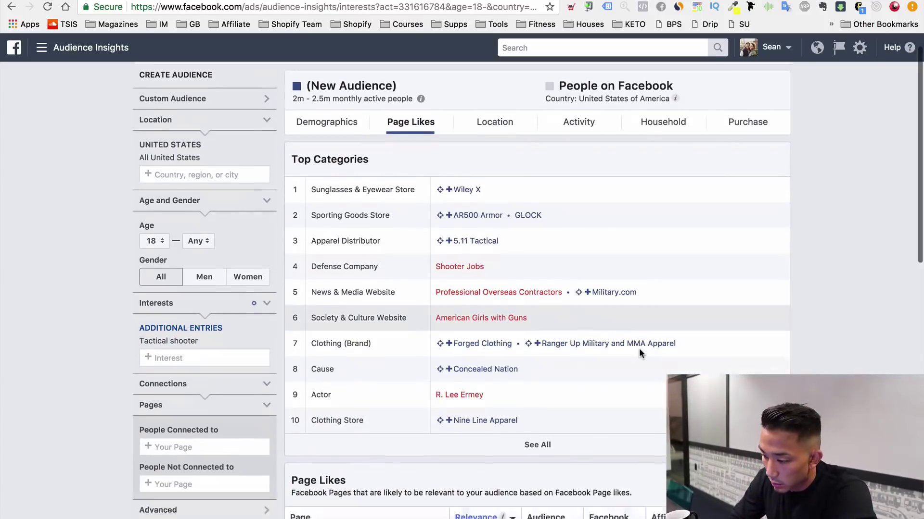
scroll(638, 349, down, 2)
scroll(639, 349, up, 3)
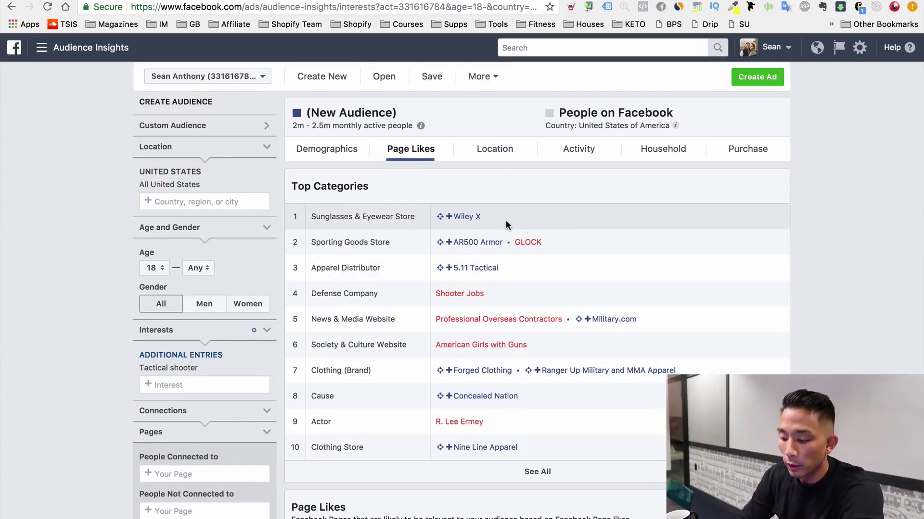
scroll(562, 303, down, 4)
scroll(562, 304, down, 3)
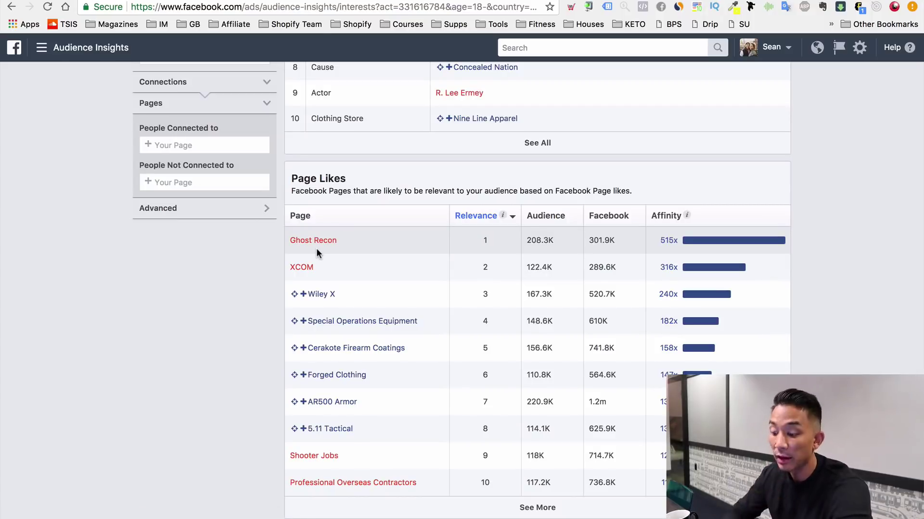
scroll(353, 358, up, 1)
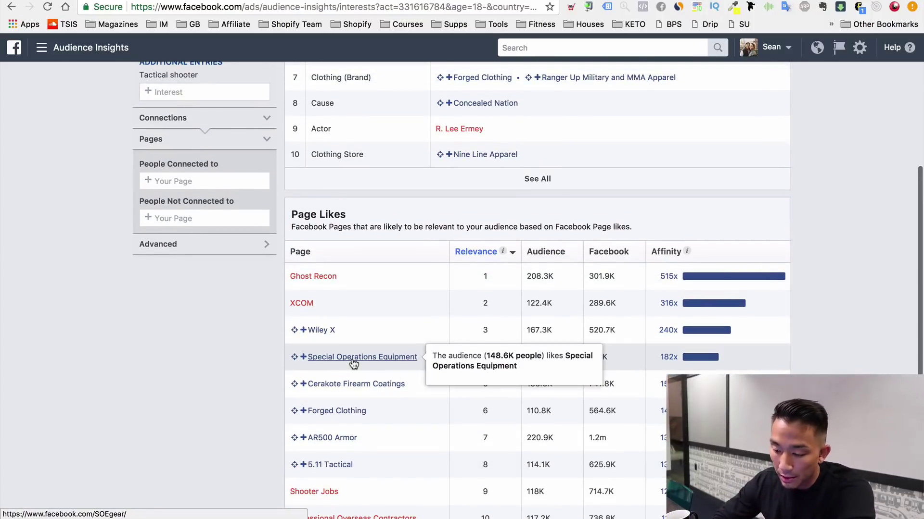
scroll(353, 364, up, 3)
scroll(501, 280, down, 5)
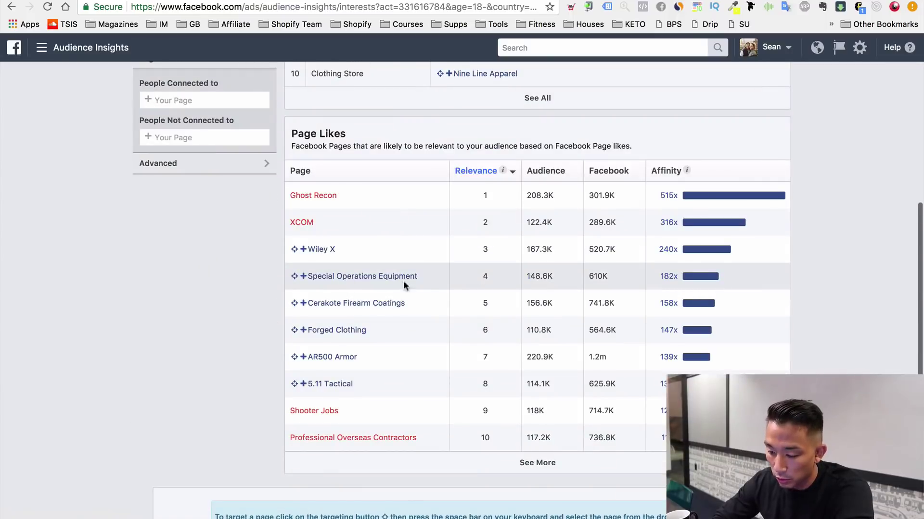
- Copy the name Special Operations Equipment from the page likes list and open its Facebook page
mouse_move(379, 274)
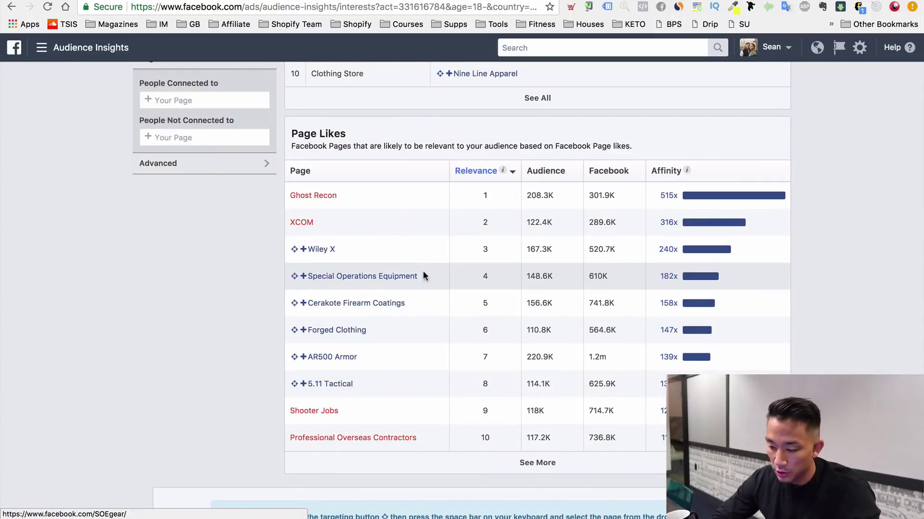
drag(423, 272, 316, 277)
key(super+c)
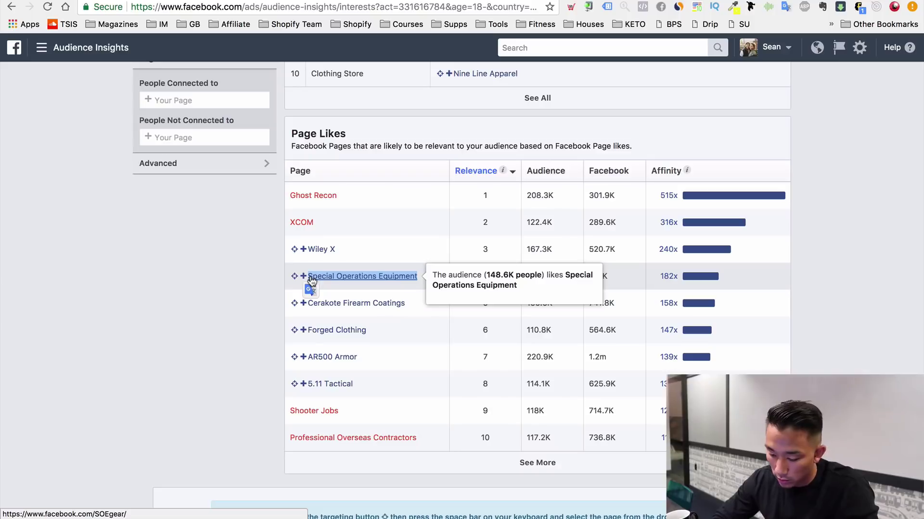
click(352, 278)
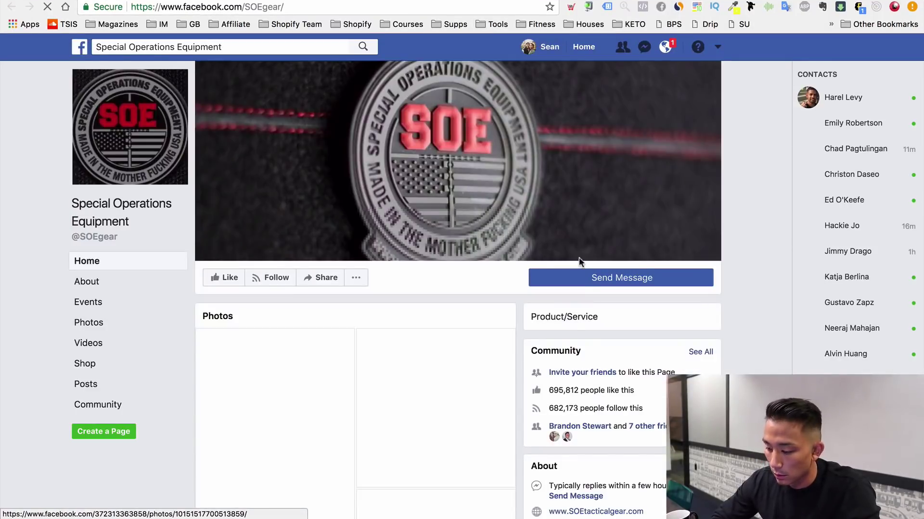
- Look over the Special Operations Equipment page's photos, videos and posts, enlarging the tactical vest photo
scroll(585, 350, down, 5)
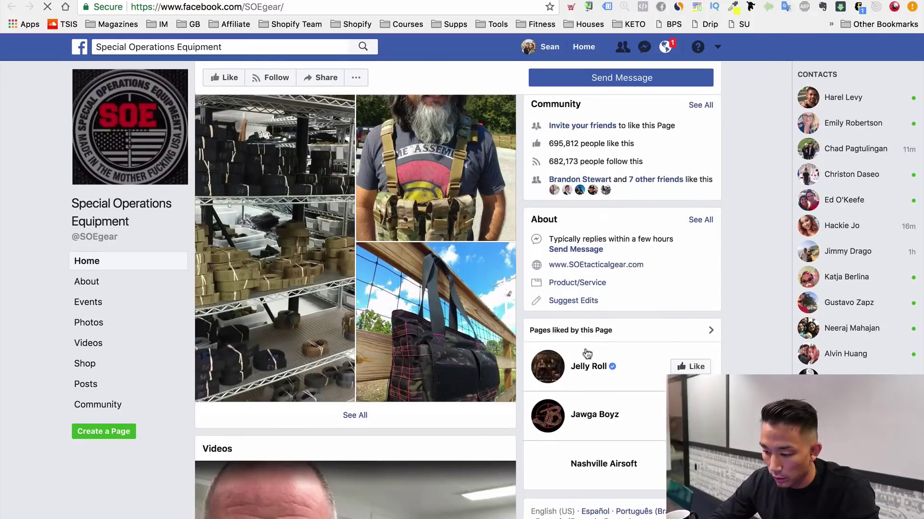
click(469, 166)
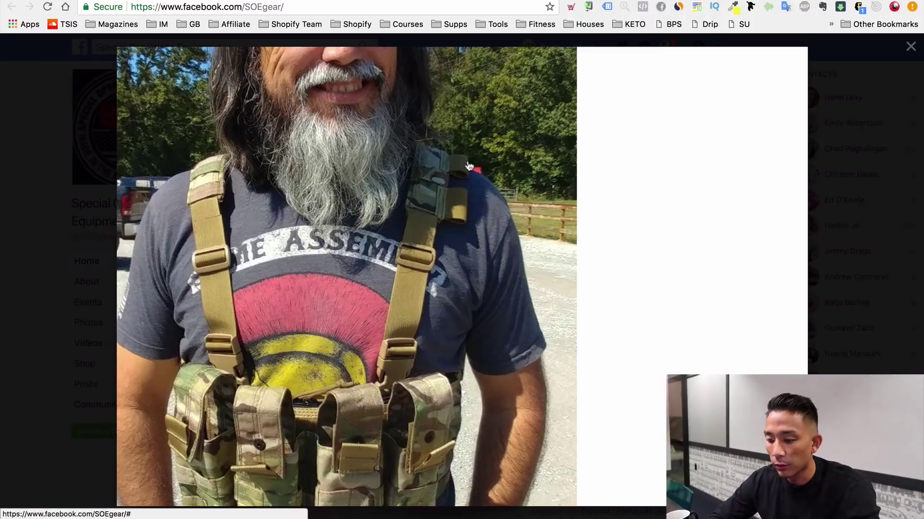
click(75, 167)
scroll(269, 302, down, 12)
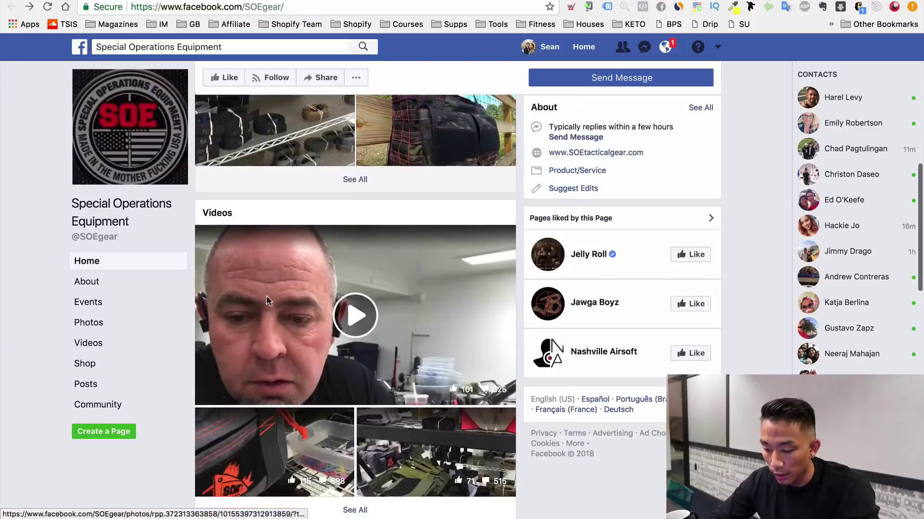
scroll(269, 302, down, 10)
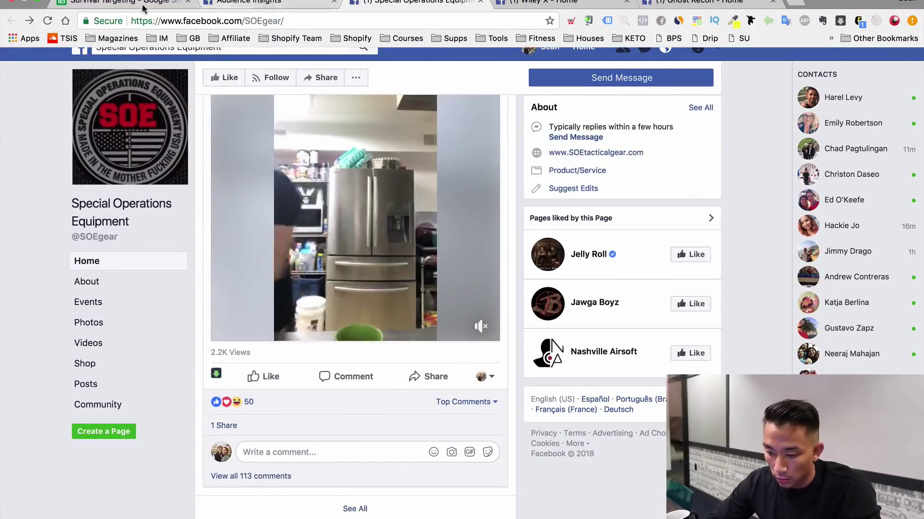
- Paste Special Operations Equipment into cell B3 under Stores in the Survival Targeting sheet and return to Audience Insights
click(110, 7)
click(135, 161)
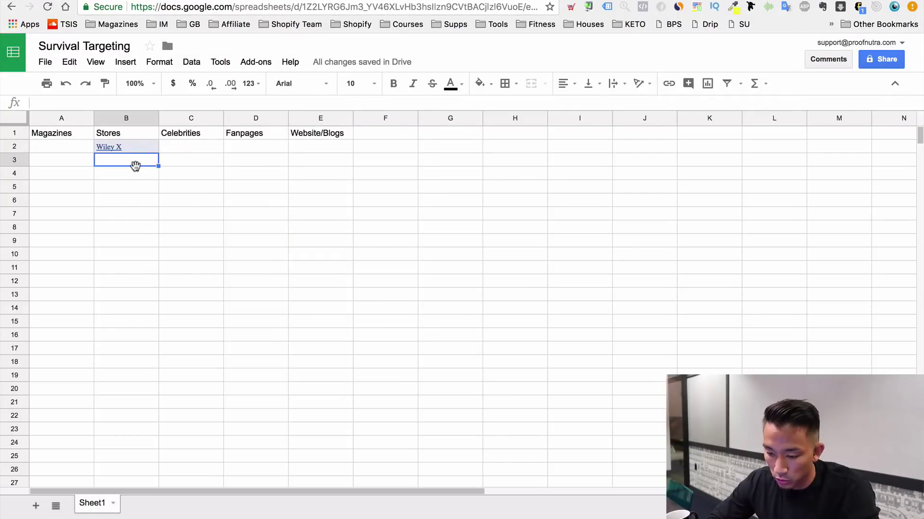
key(super+v)
click(419, 8)
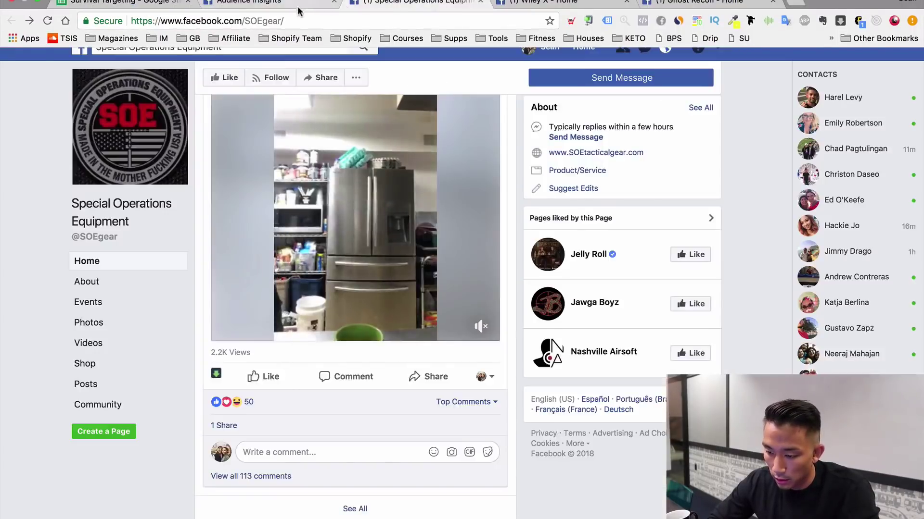
click(328, 7)
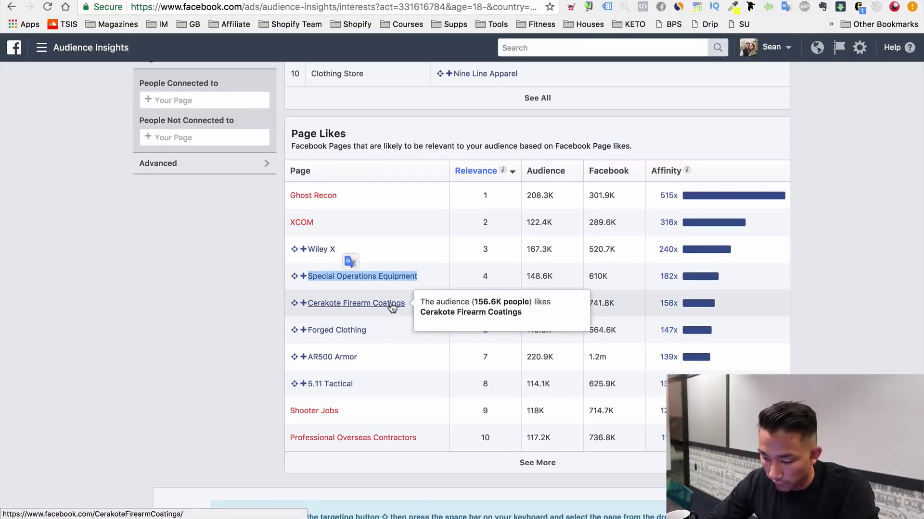
- Open the Cerakote Firearm Coatings page from the page likes list and look over its photos, community details and videos
click(391, 303)
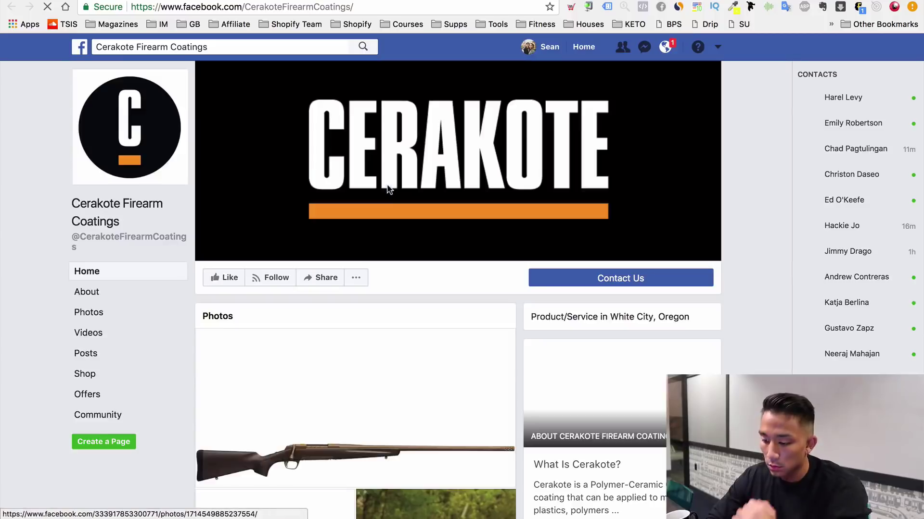
scroll(385, 187, down, 5)
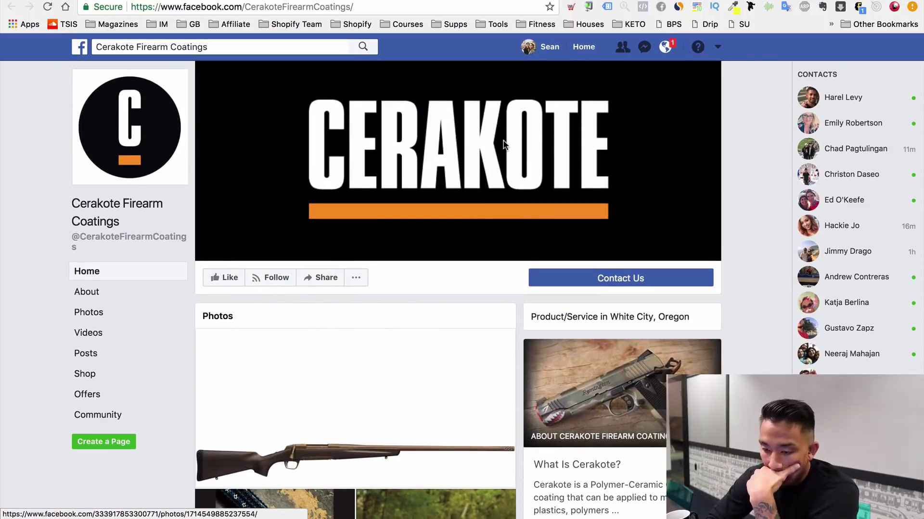
scroll(550, 214, down, 8)
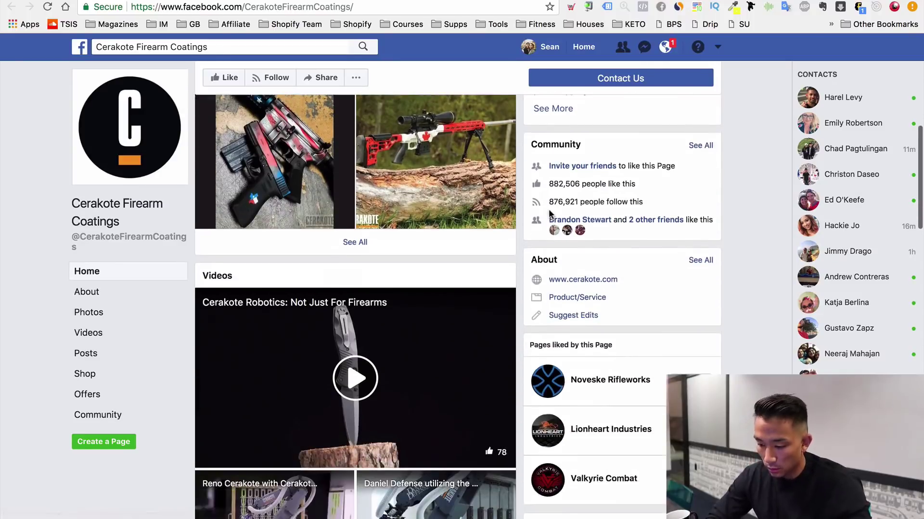
scroll(364, 236, down, 3)
- Watch part of the Cerakote Robotics: Not Just For Firearms video with the sound muted, skipping ahead, and return to Audience Insights
click(365, 237)
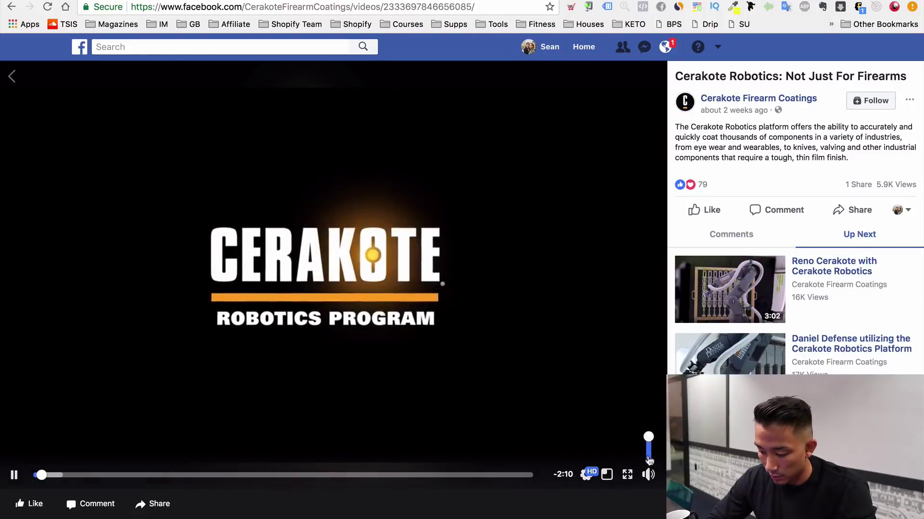
drag(649, 438, 650, 457)
click(78, 476)
drag(78, 477, 113, 478)
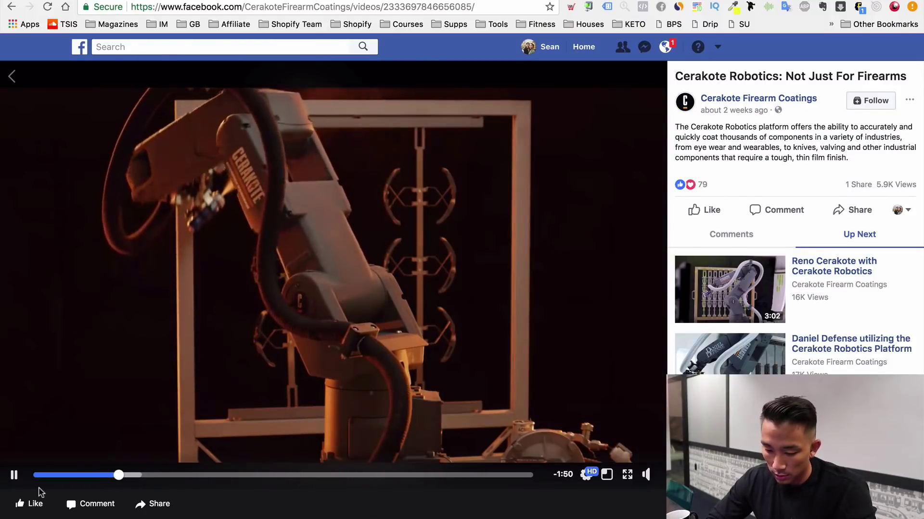
key(super+w)
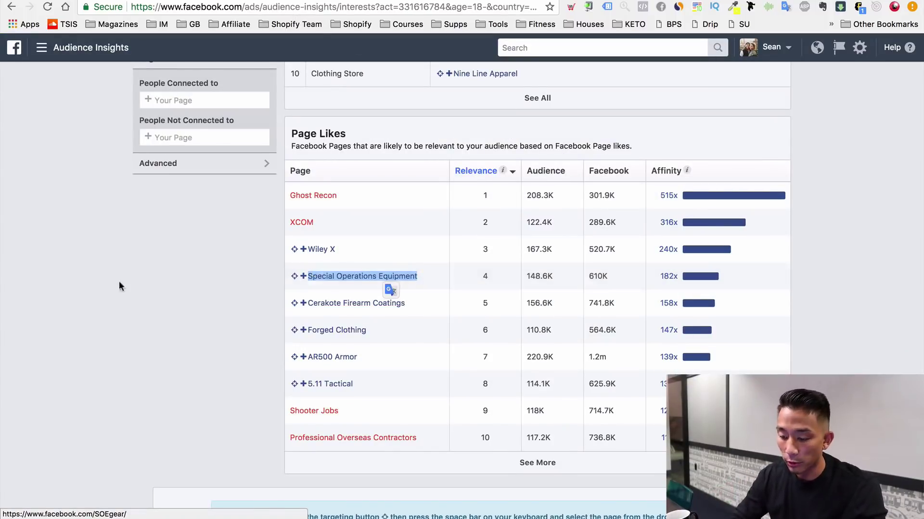
- Enter "cerakote firearm coatings" in cell B4 under Stores in the Survival Targeting sheet
click(150, 281)
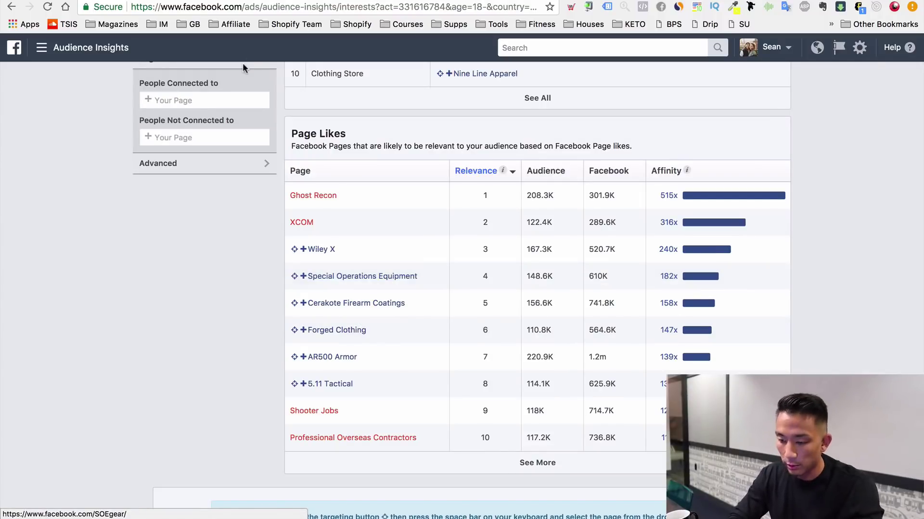
key(ctrl+Tab)
key(super+v)
click(139, 181)
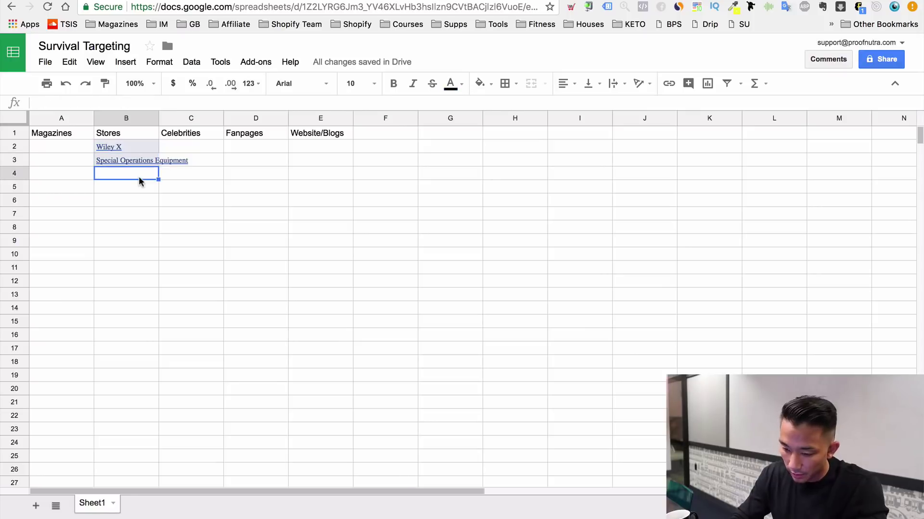
key(ctrl+shift+Tab)
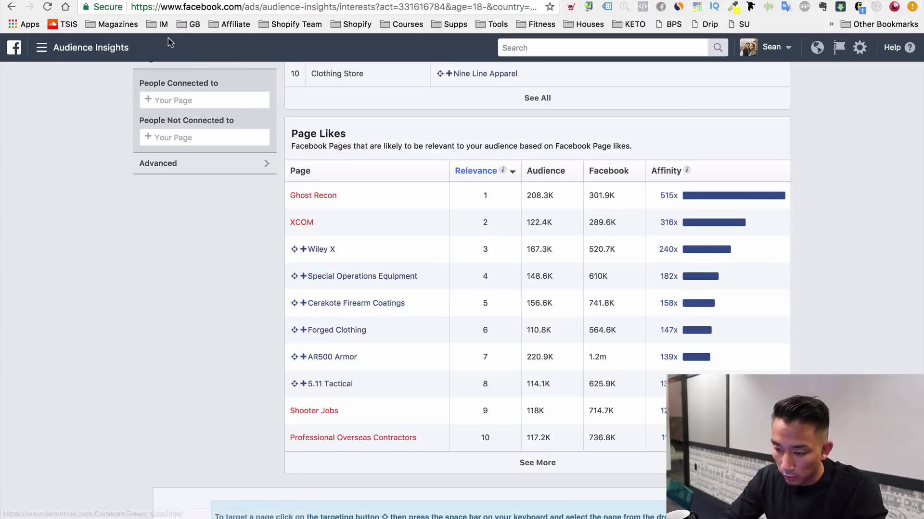
key(ctrl+Tab)
text(c)
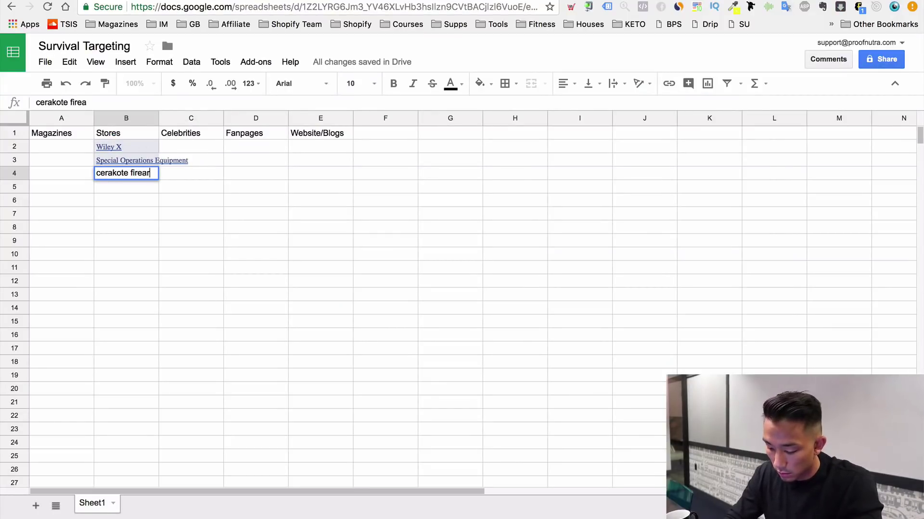
text(erakote firearm coatings)
click(152, 217)
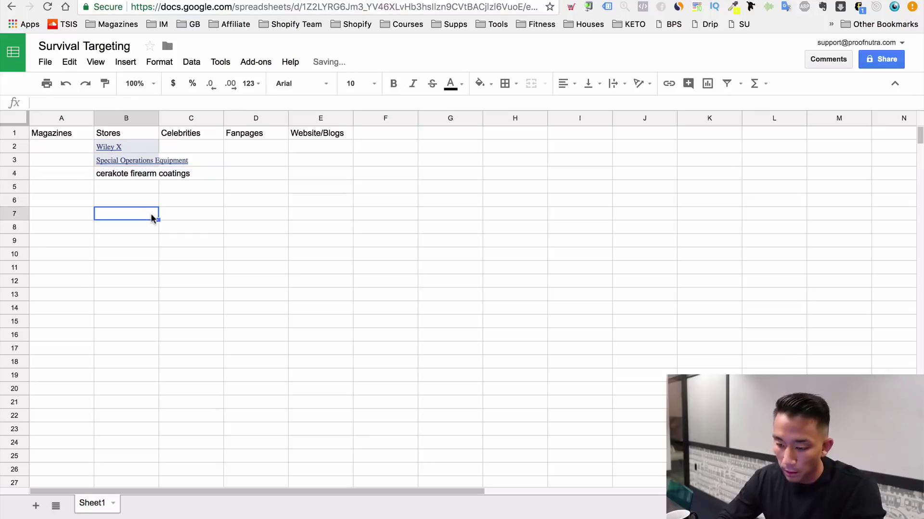
- Fit the width of the Stores column to its contents
click(157, 119)
double_click(159, 120)
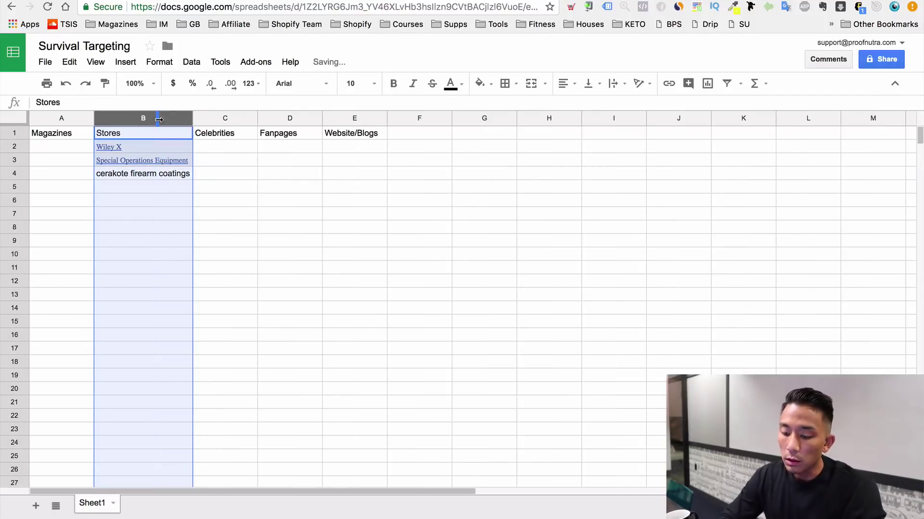
click(244, 245)
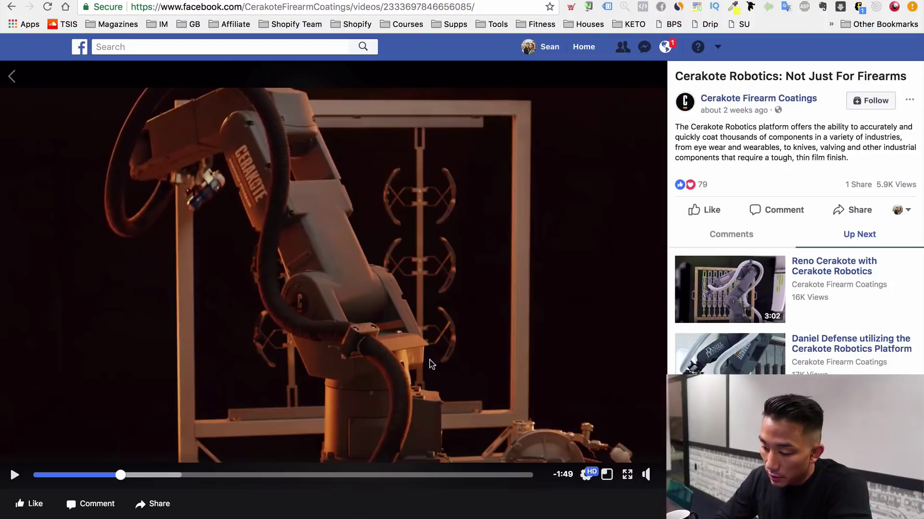
- Leave the Cerakote video, review the page's posts, their engagement and the shop section, and return to Audience Insights
click(11, 76)
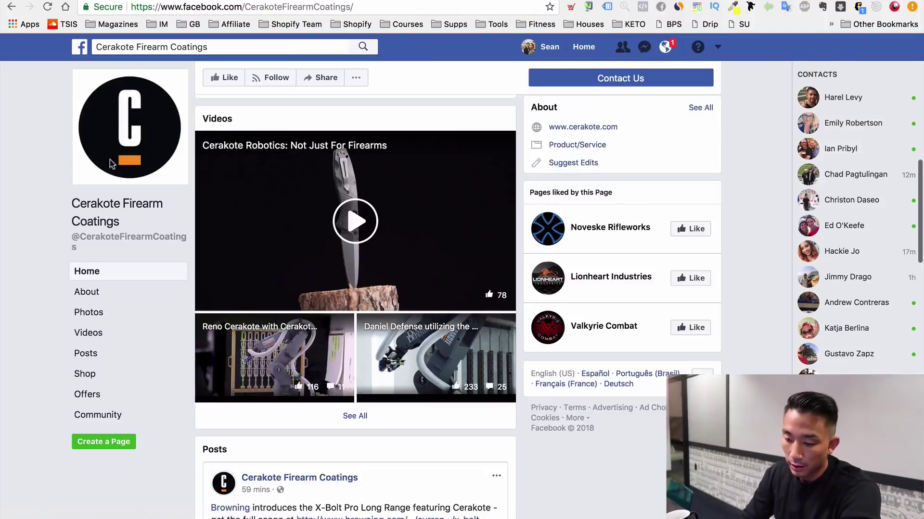
scroll(281, 323, down, 3)
mouse_move(282, 329)
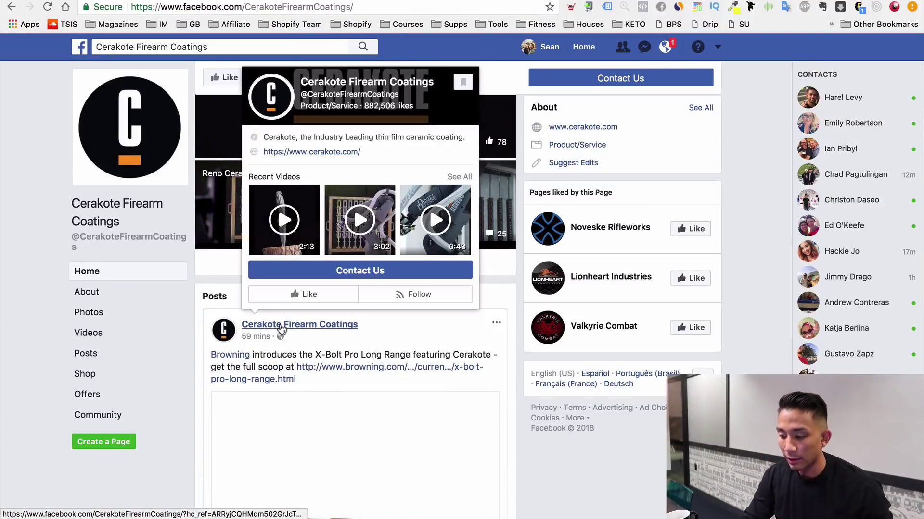
scroll(450, 421, down, 3)
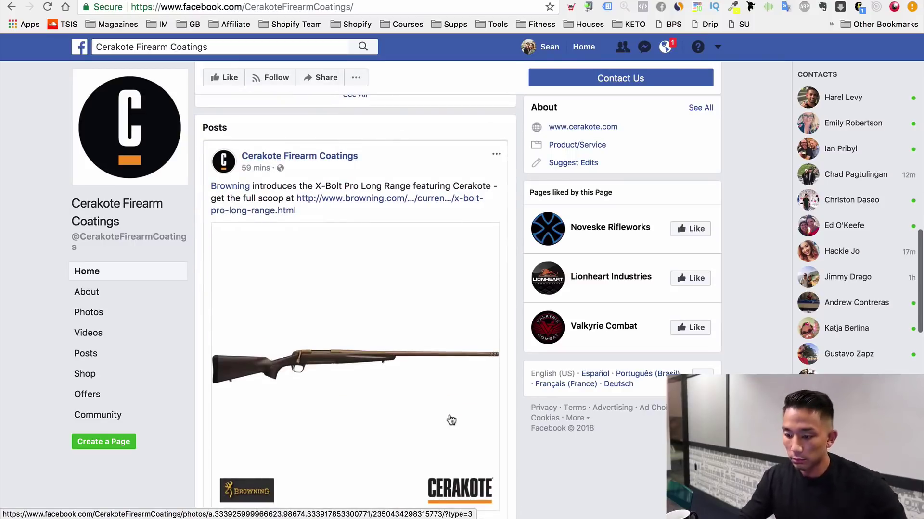
scroll(451, 421, down, 4)
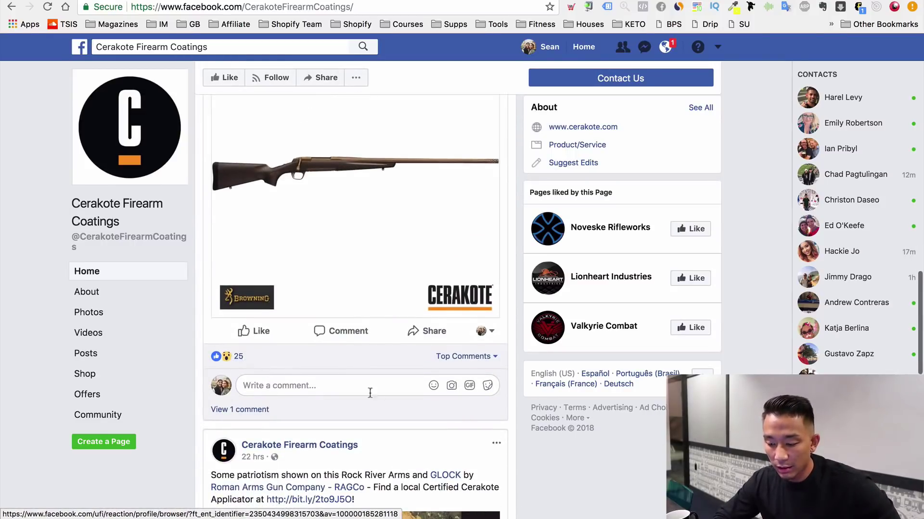
scroll(380, 399, down, 6)
scroll(390, 407, down, 3)
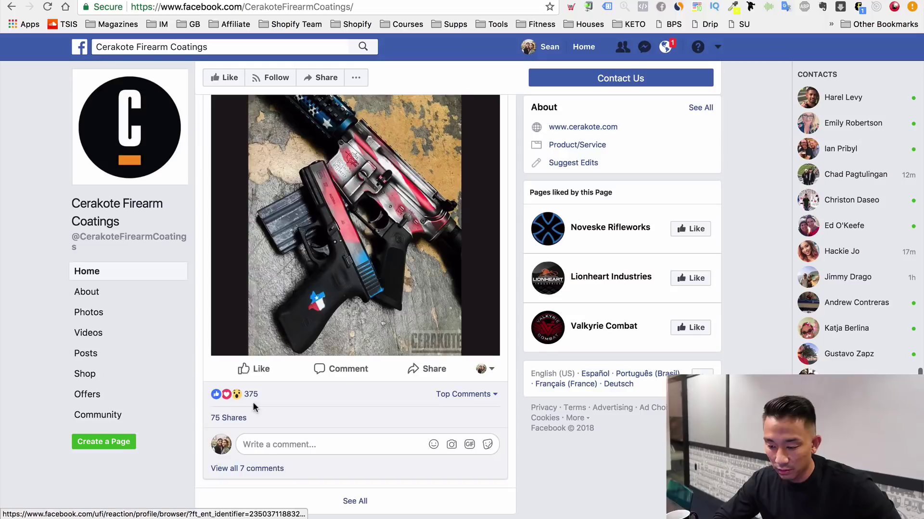
scroll(252, 402, down, 4)
scroll(254, 407, up, 2)
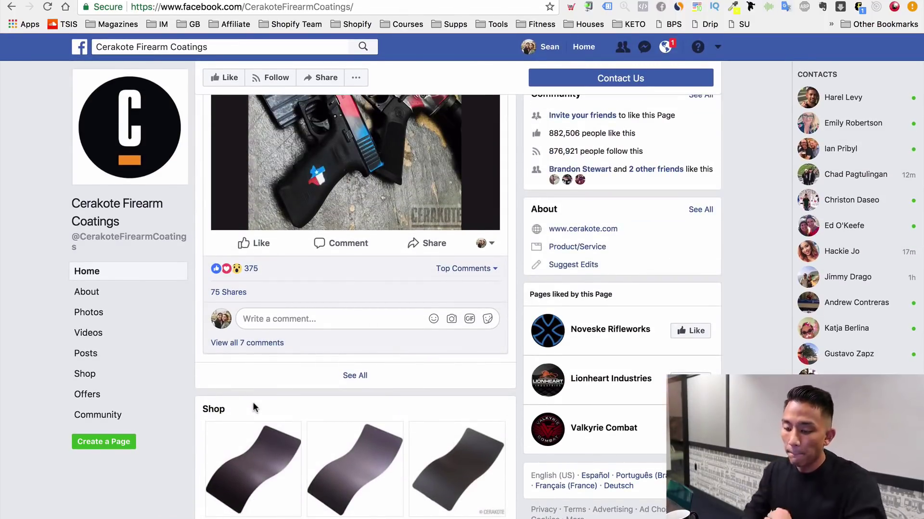
click(330, 1)
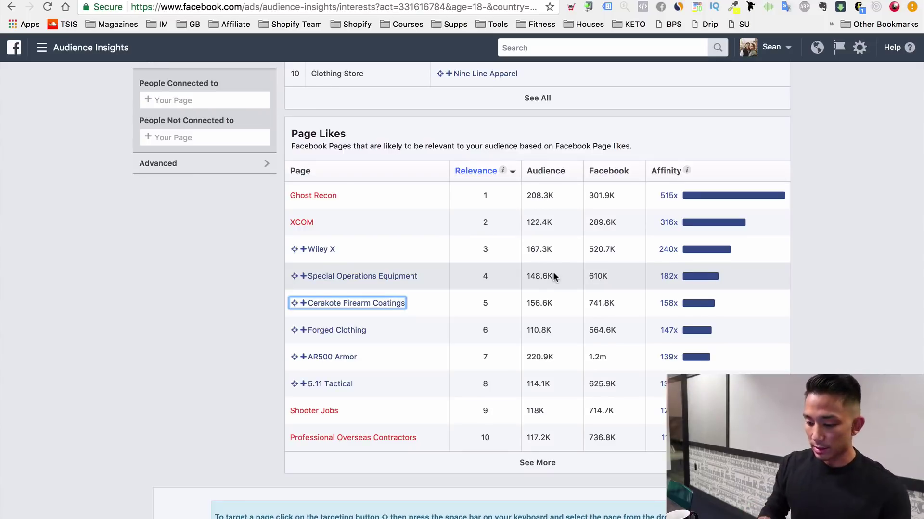
- Open the Forged Clothing page from the page likes list and review its posts, engagement, photos and videos
click(336, 328)
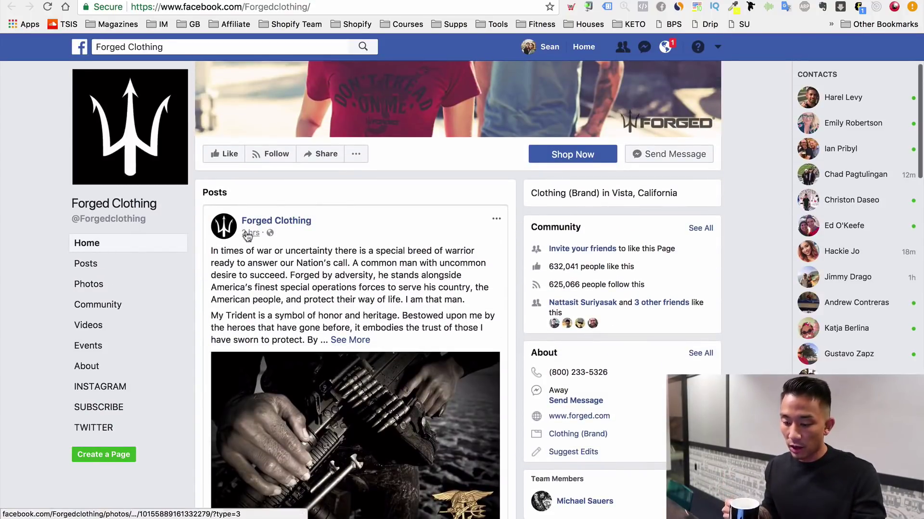
scroll(255, 337, down, 15)
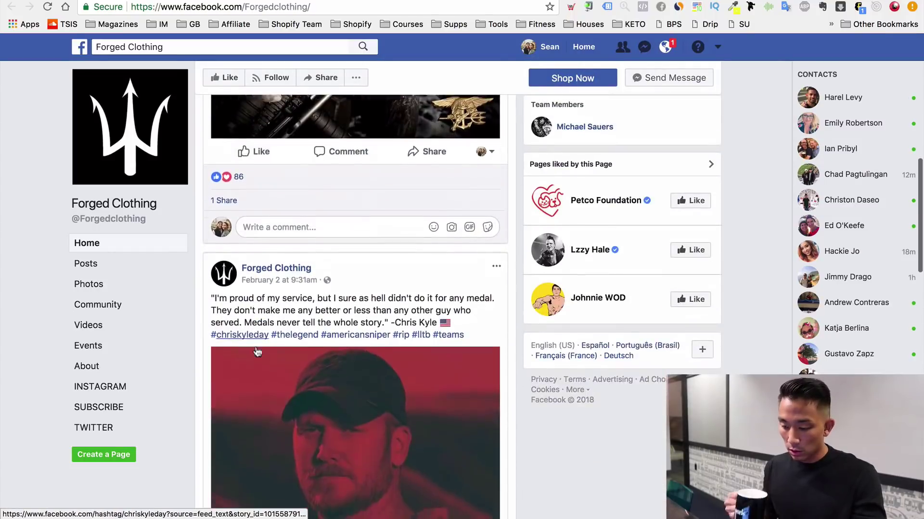
scroll(257, 352, down, 1)
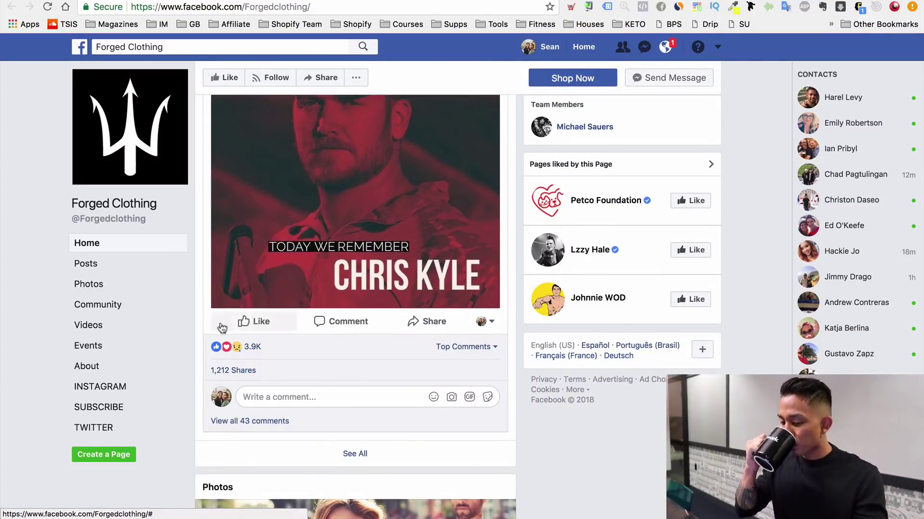
scroll(274, 350, down, 10)
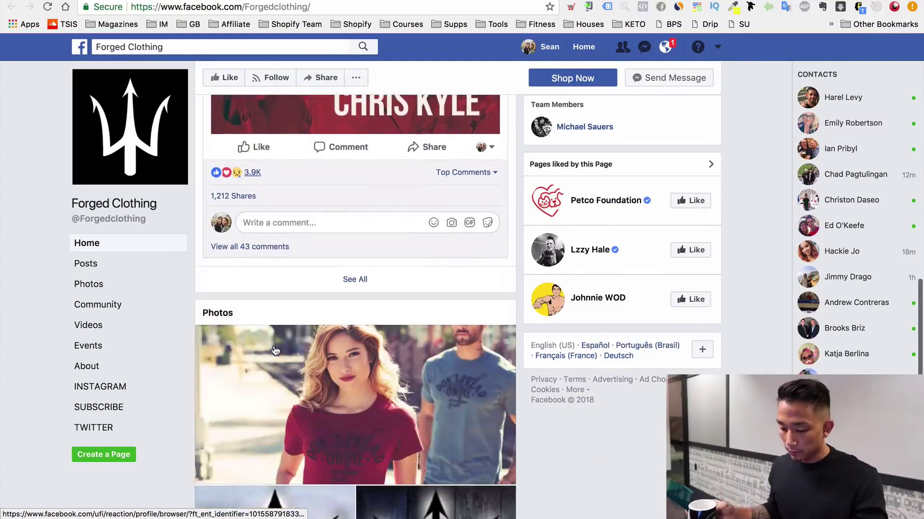
scroll(275, 349, down, 10)
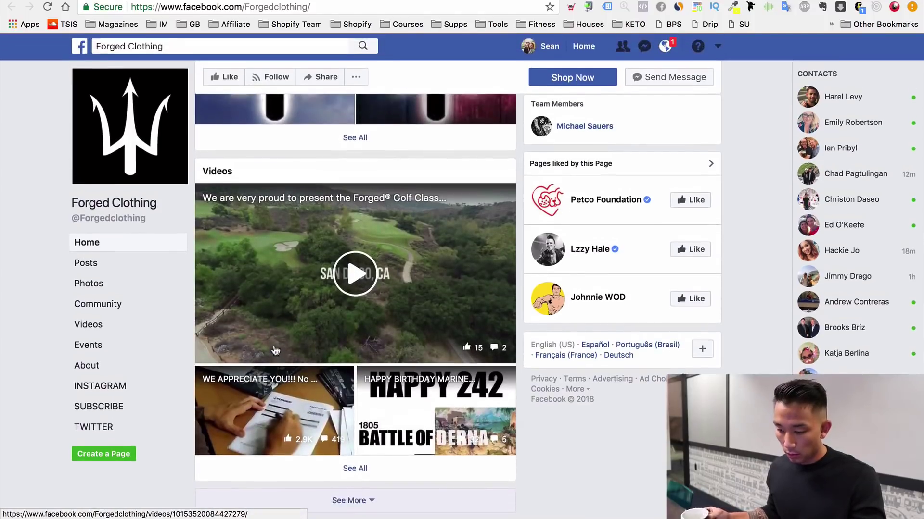
scroll(275, 349, down, 1)
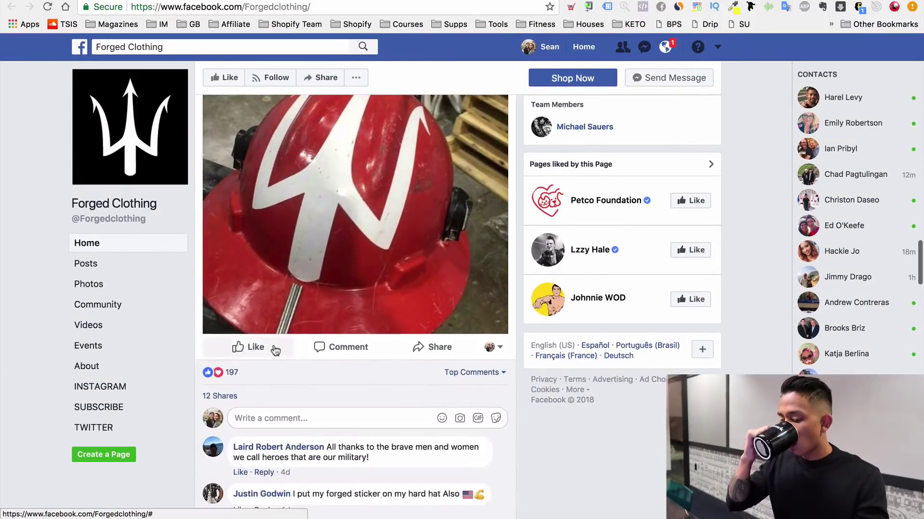
mouse_move(275, 350)
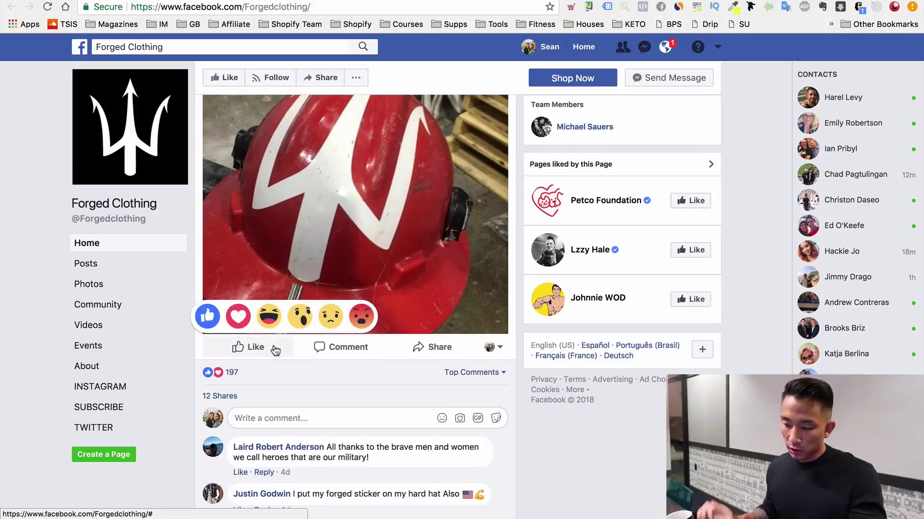
key(Home)
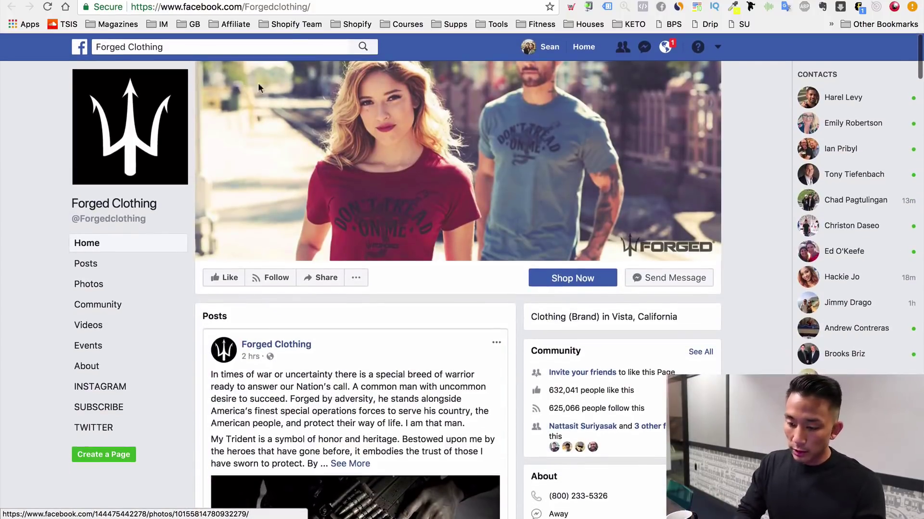
- Enter "forged clothing" in cell B5 under Stores in the Survival Targeting sheet and return to Audience Insights
key(ctrl+Tab)
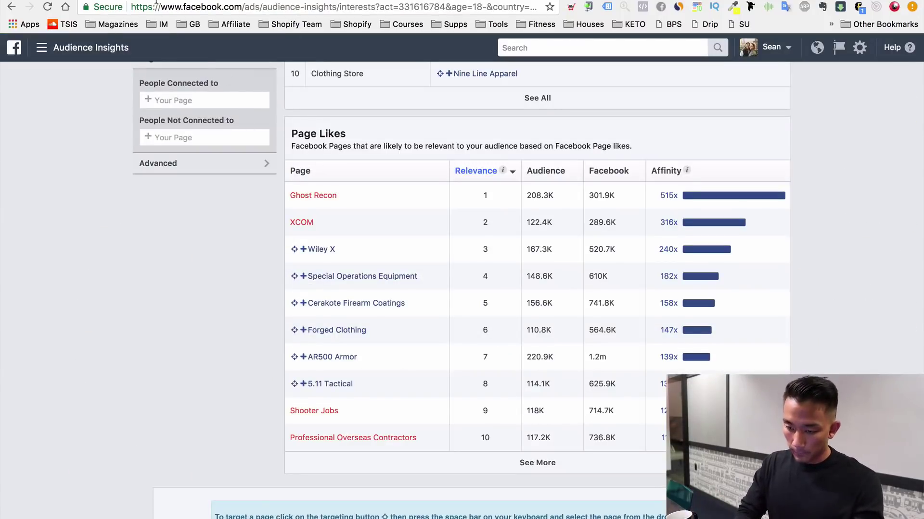
key(ctrl+Tab)
click(143, 187)
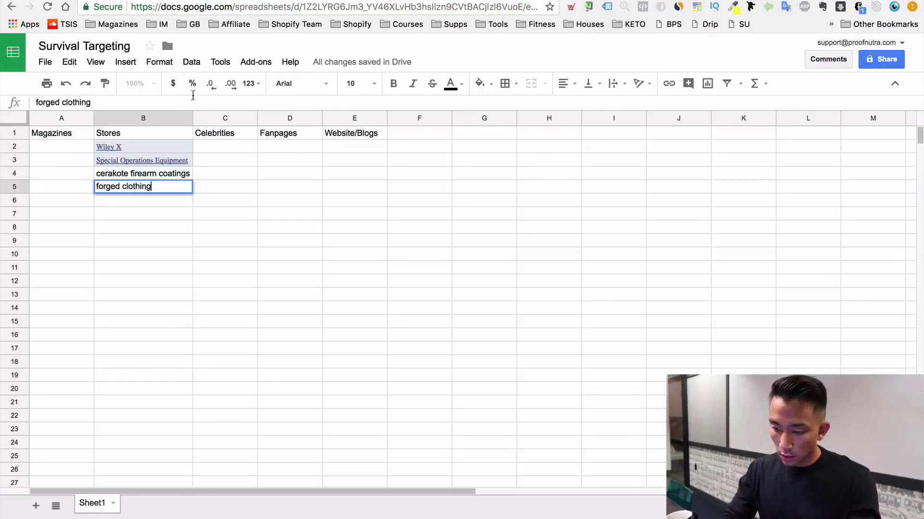
key(ctrl+shift+Tab)
- Expand the Top Categories list to all entries and look through the additional categories and their pages
scroll(431, 240, up, 8)
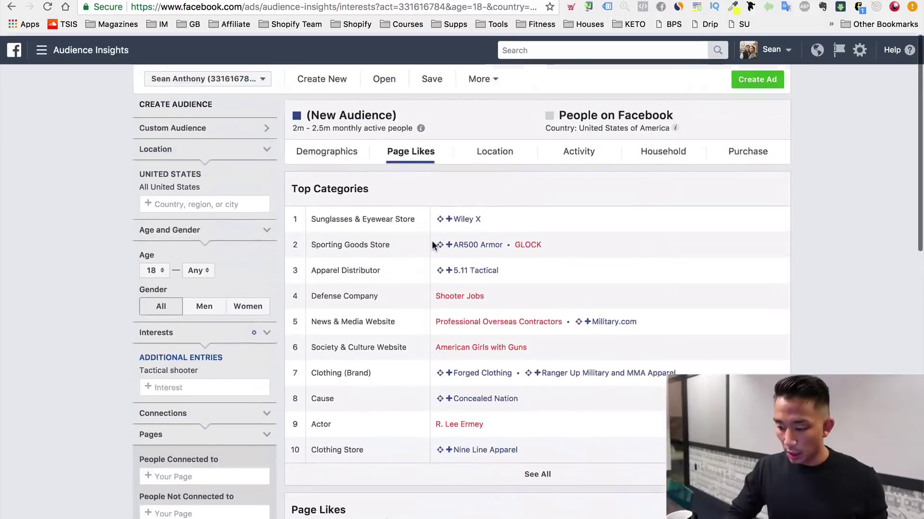
key(ctrl+Tab)
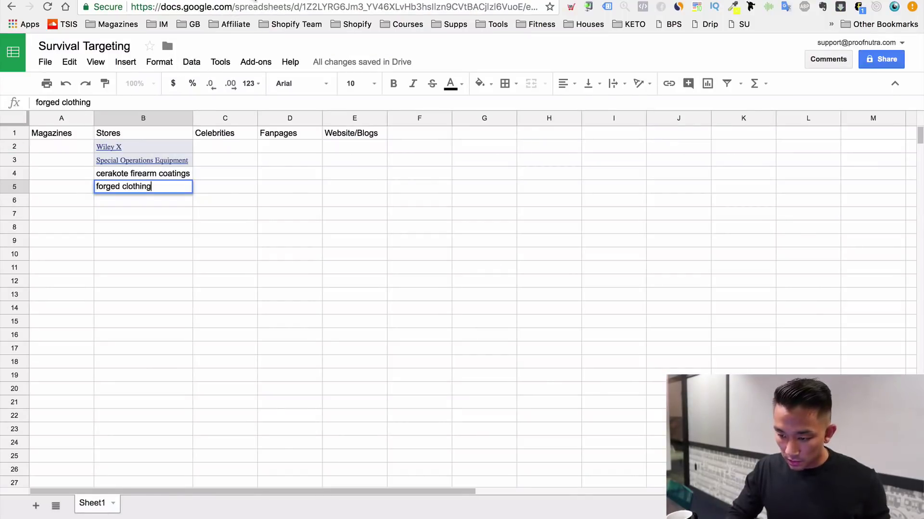
key(ctrl+shift+Tab)
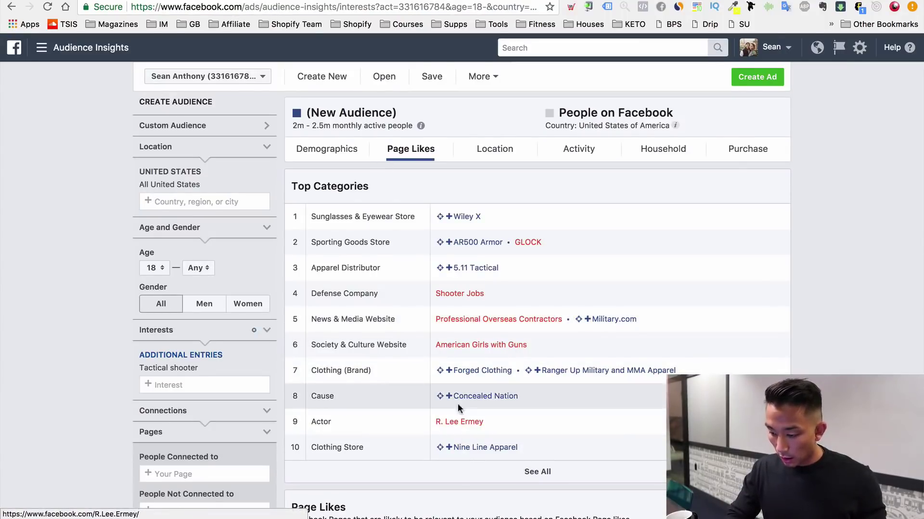
click(534, 471)
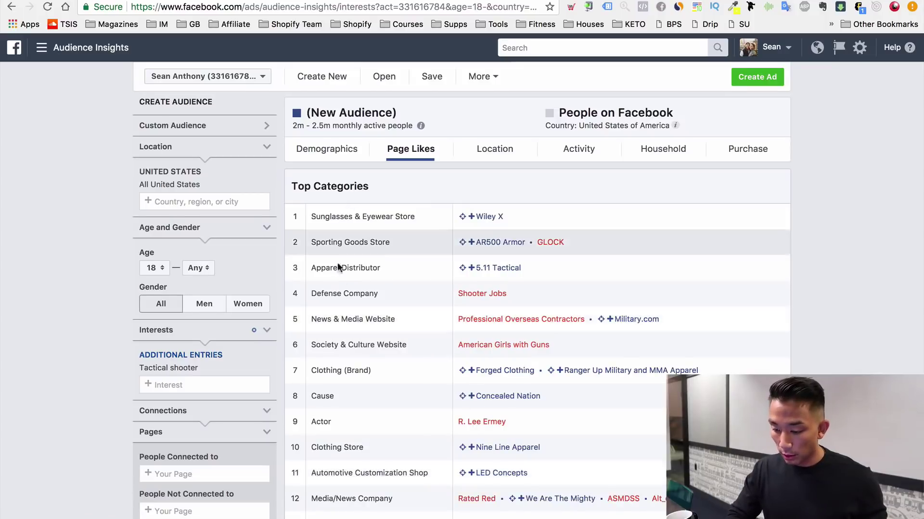
scroll(355, 409, down, 3)
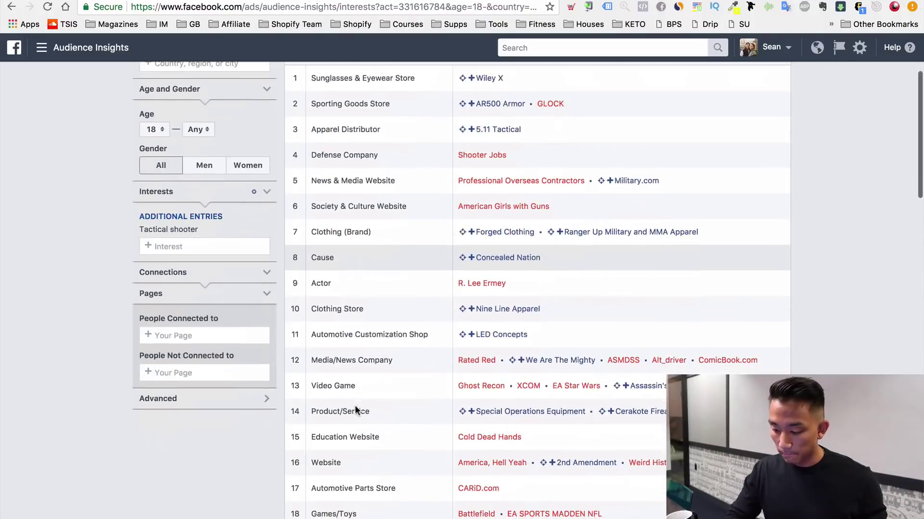
- Review the pages listed across all Top Categories for the Tactical shooter interest, down to the Brewery category
scroll(356, 404, down, 4)
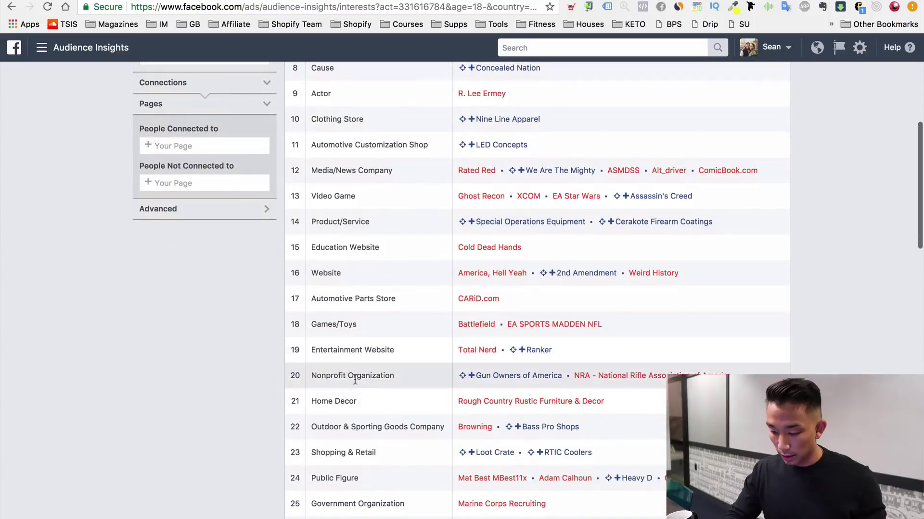
scroll(352, 486, down, 1)
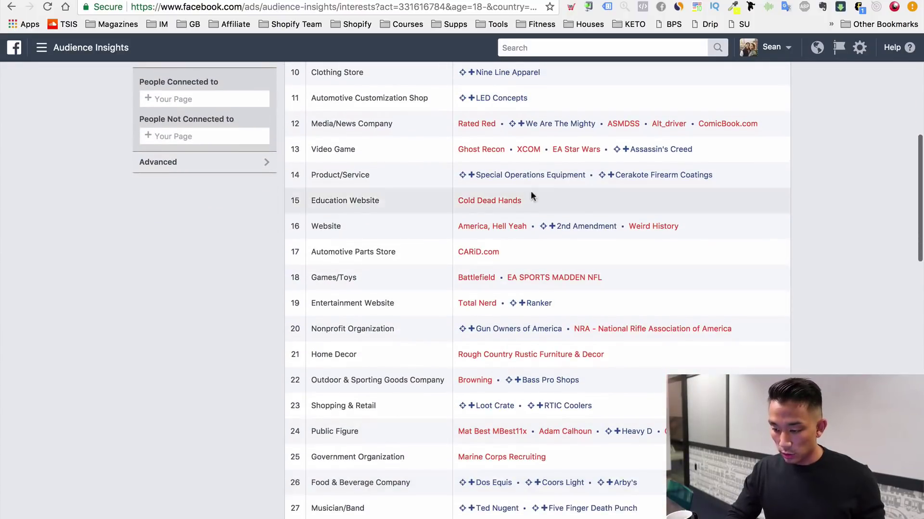
scroll(478, 291, down, 5)
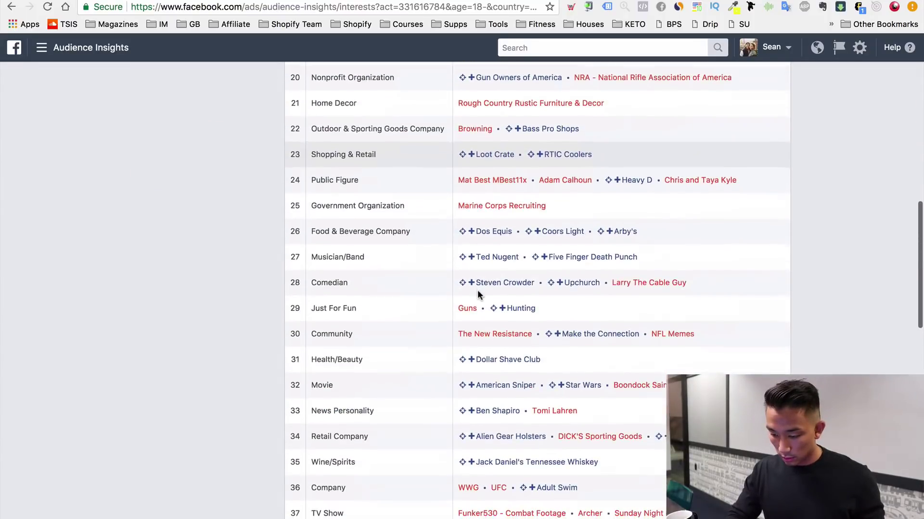
scroll(478, 293, down, 4)
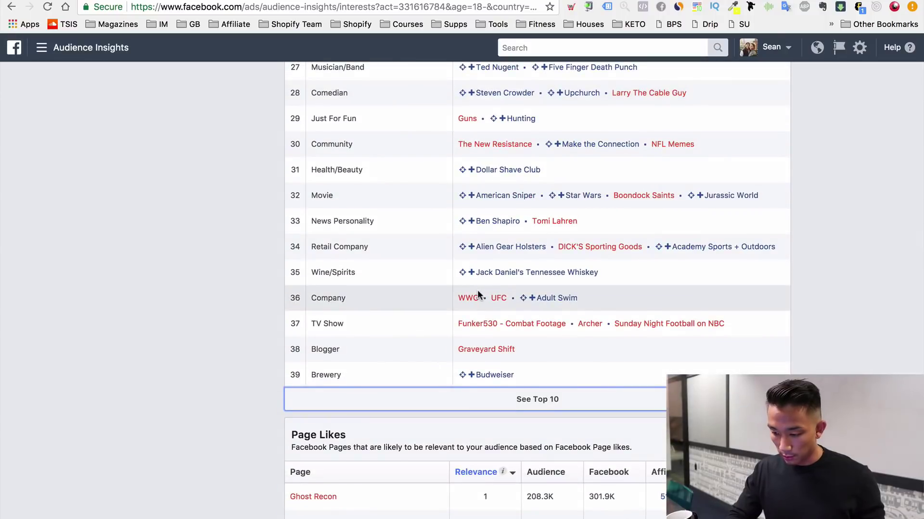
scroll(478, 292, up, 4)
scroll(477, 291, up, 10)
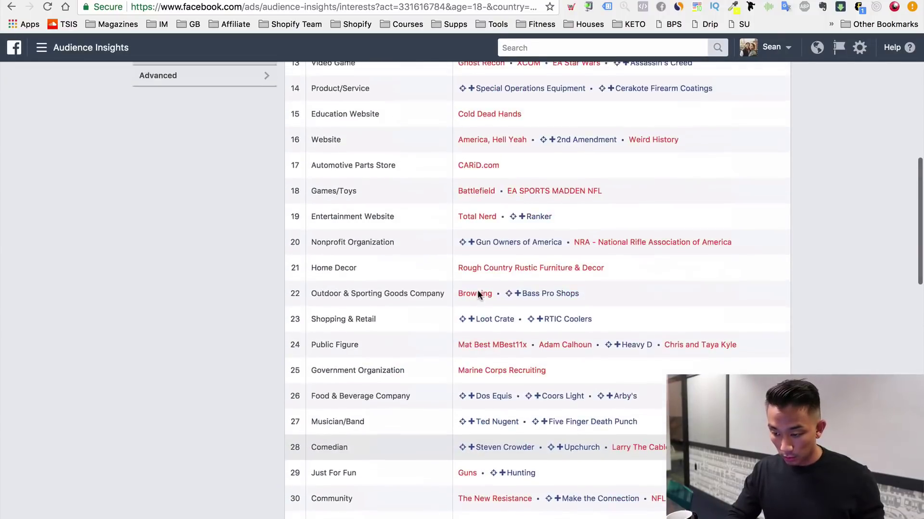
scroll(479, 296, up, 2)
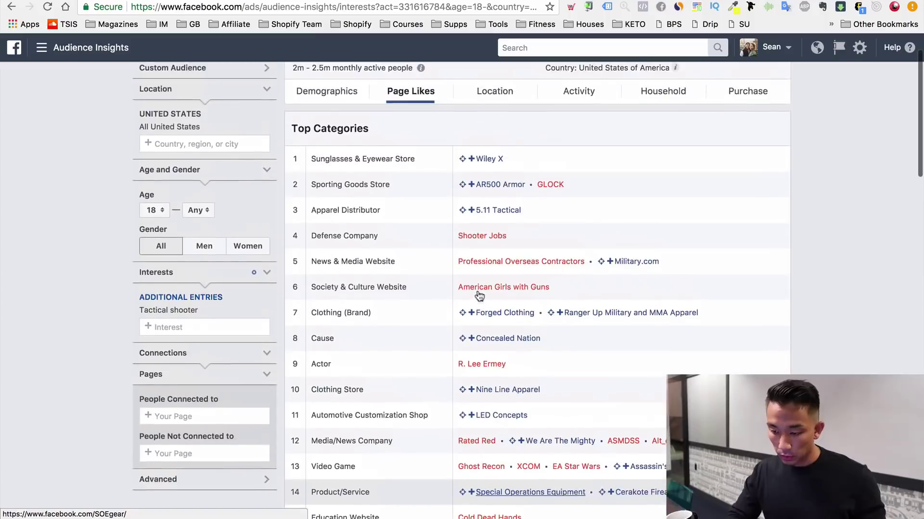
- Replace the Tactical shooter interest with Survivalism in the audience filters
mouse_move(192, 309)
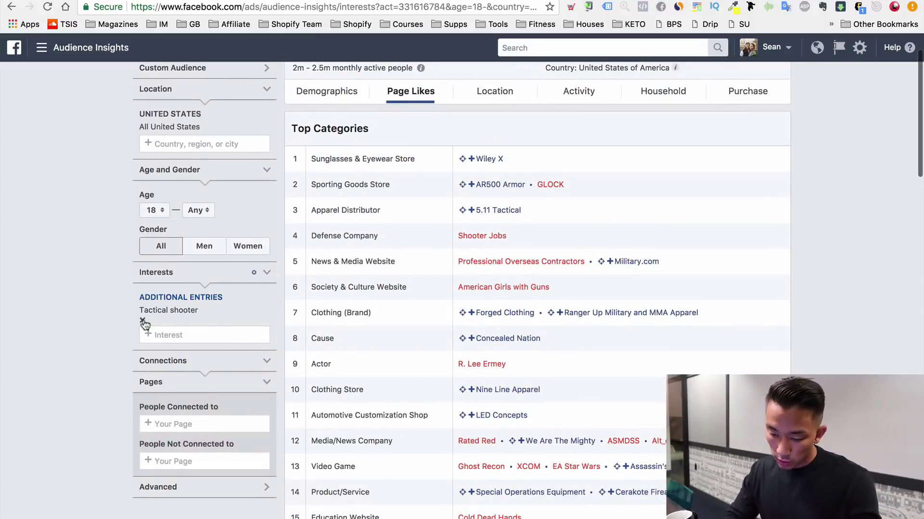
click(143, 321)
click(206, 301)
text(sur)
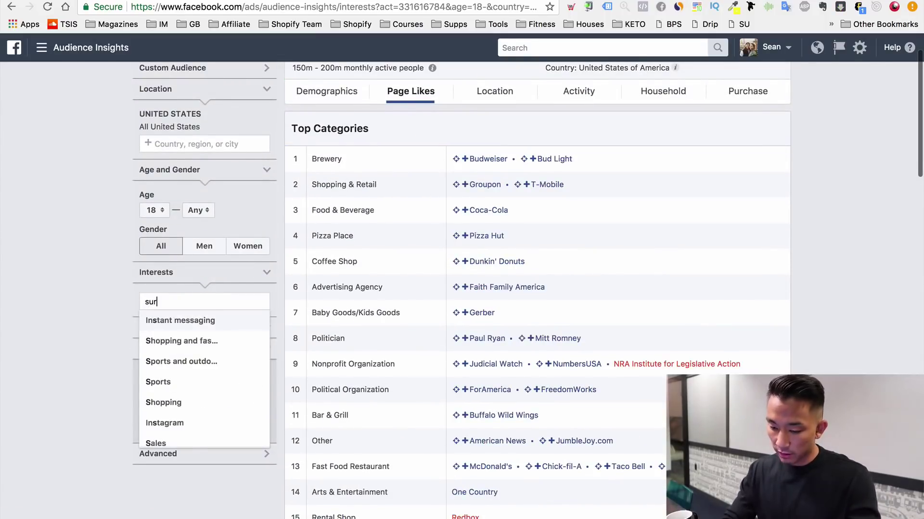
text(vivalism)
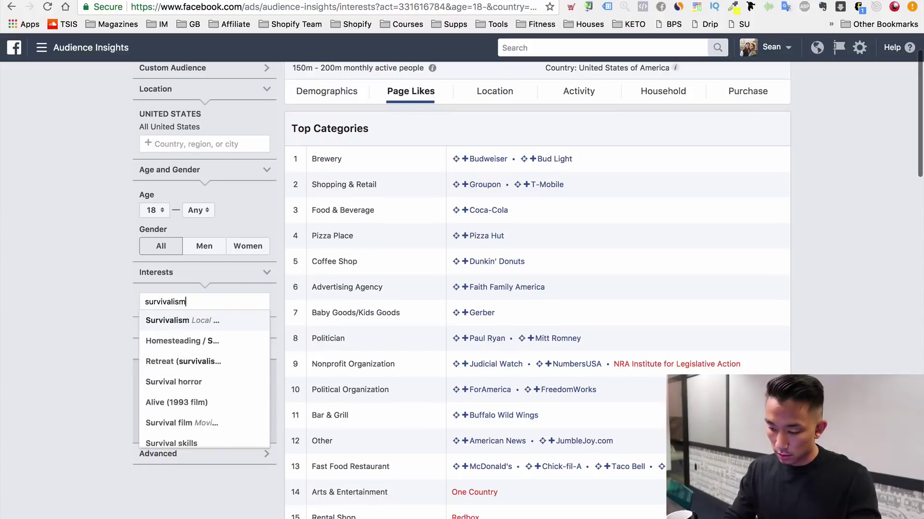
click(198, 321)
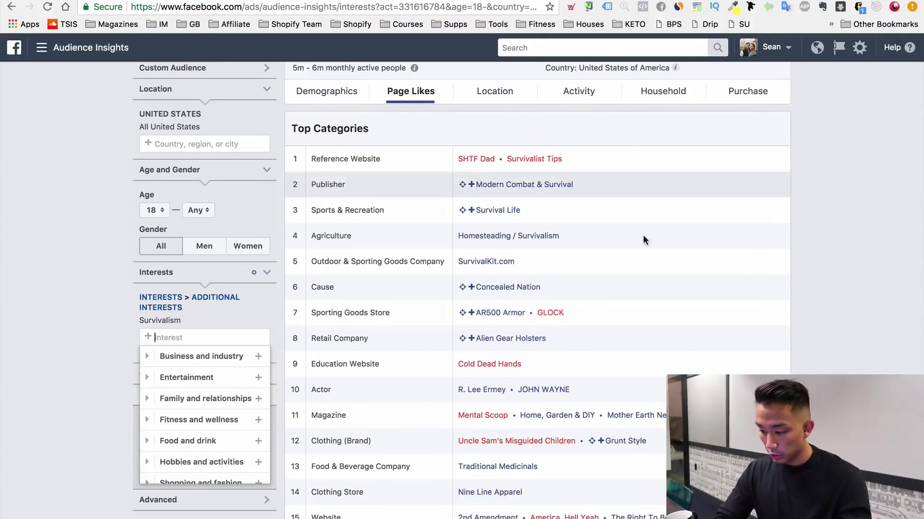
- Copy the page name Modern Combat & Survival into cell A2 under Magazines in the Survival Targeting sheet and return to Audience Insights
drag(593, 185, 481, 186)
key(ctrl+c)
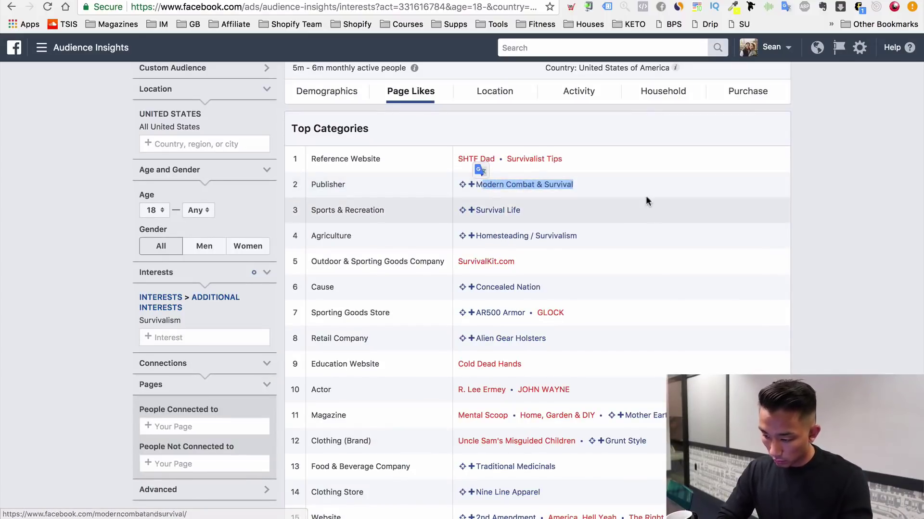
shift+click(491, 184)
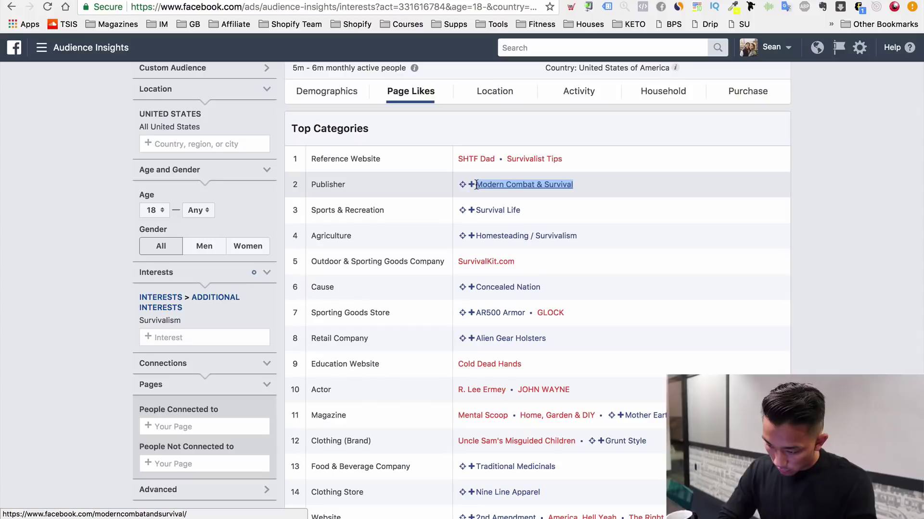
key(ctrl+Tab)
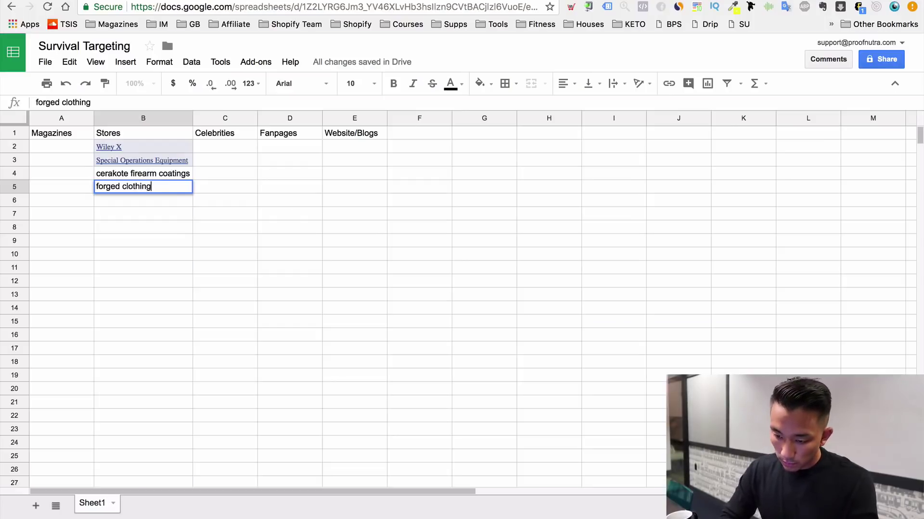
click(68, 160)
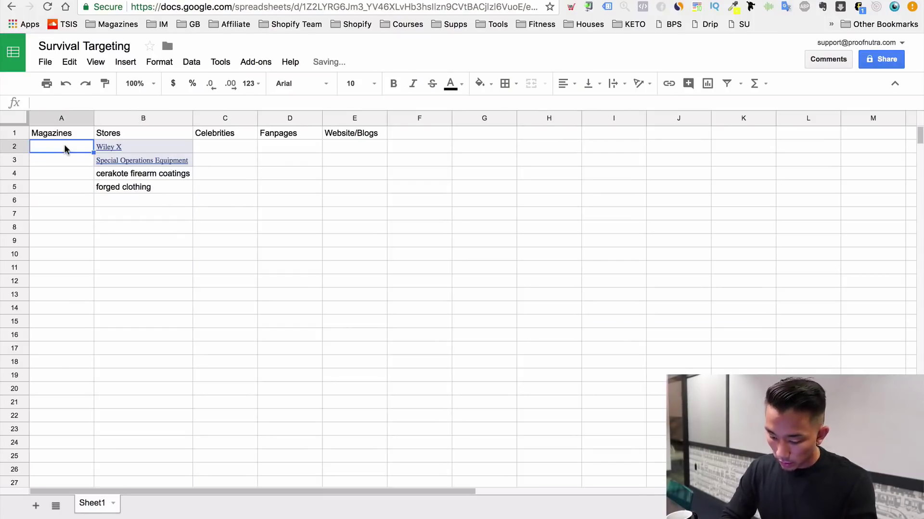
key(ctrl+v)
key(ctrl+shift+Tab)
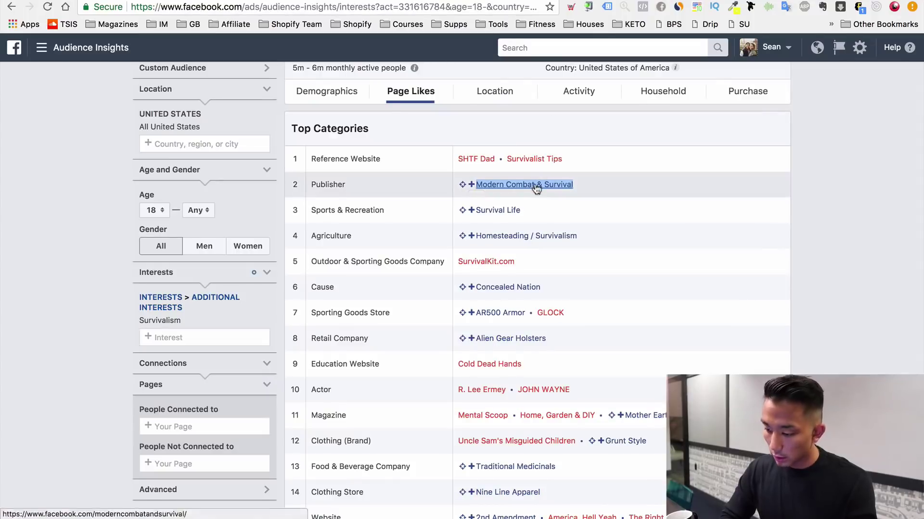
- Open the Modern Combat & Survival page from the Publisher category and review its posts and their engagement
click(536, 186)
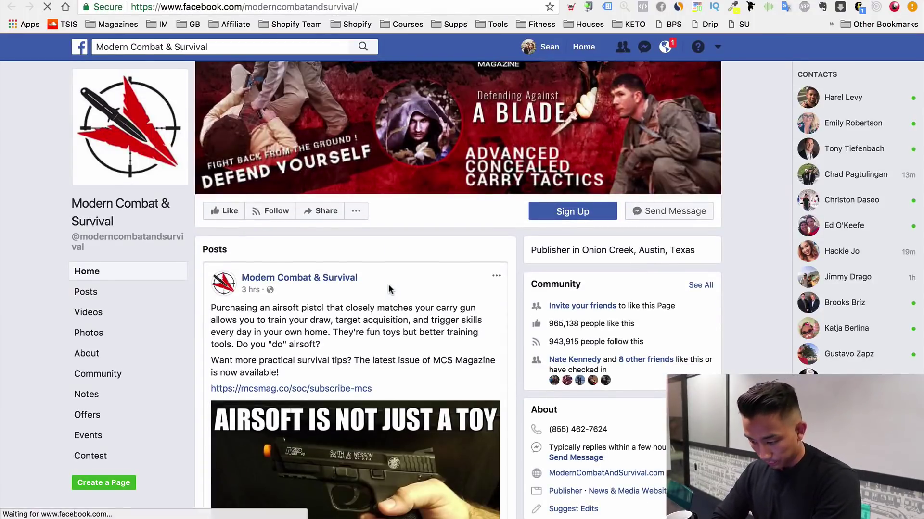
scroll(361, 364, down, 2)
scroll(362, 364, down, 5)
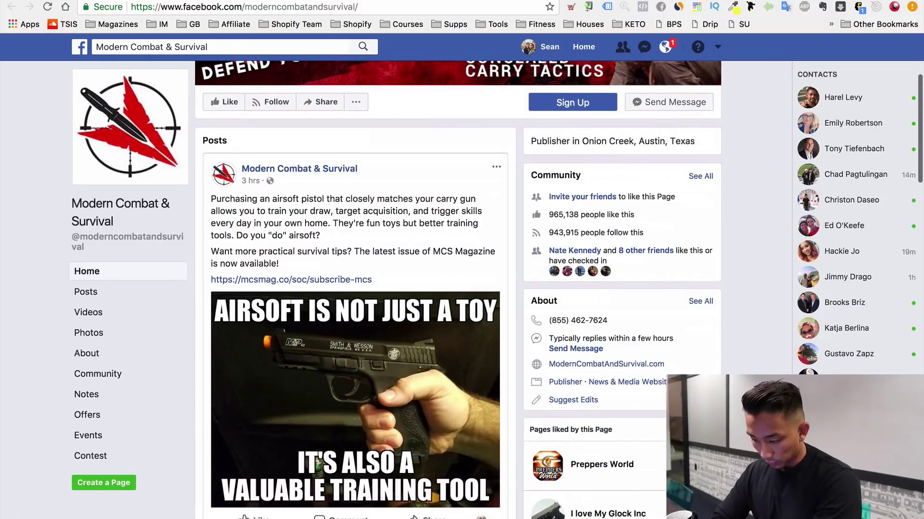
scroll(539, 287, down, 15)
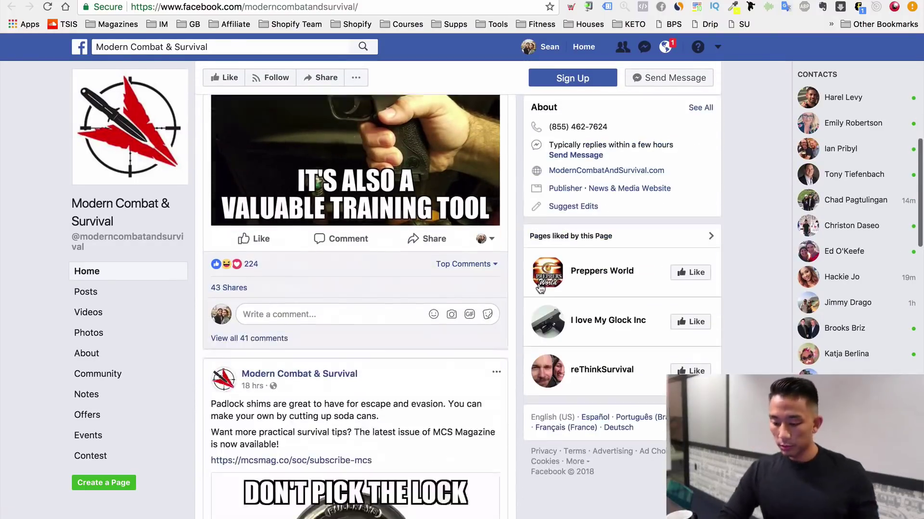
scroll(539, 287, down, 5)
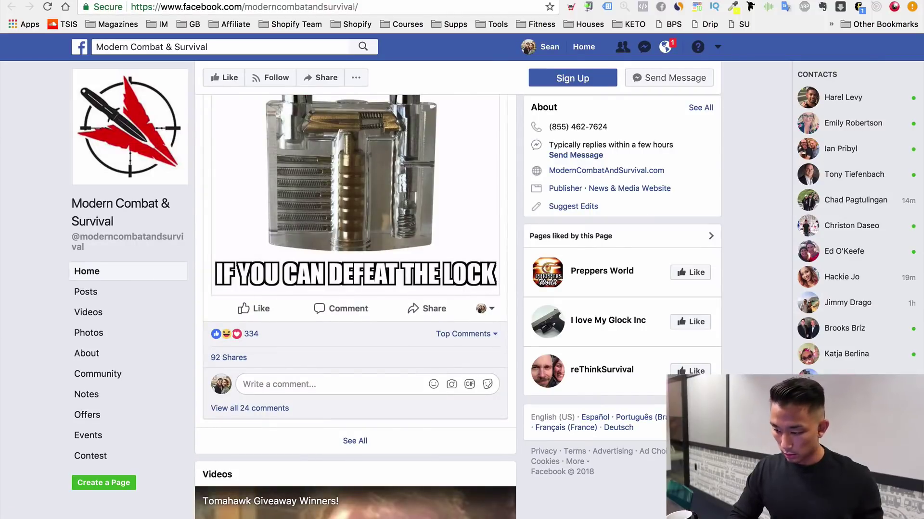
- Paste Modern Combat & Survival into cell E2 under Website/Blogs in the Survival Targeting sheet and return to Audience Insights
key(ctrl+Tab)
click(353, 146)
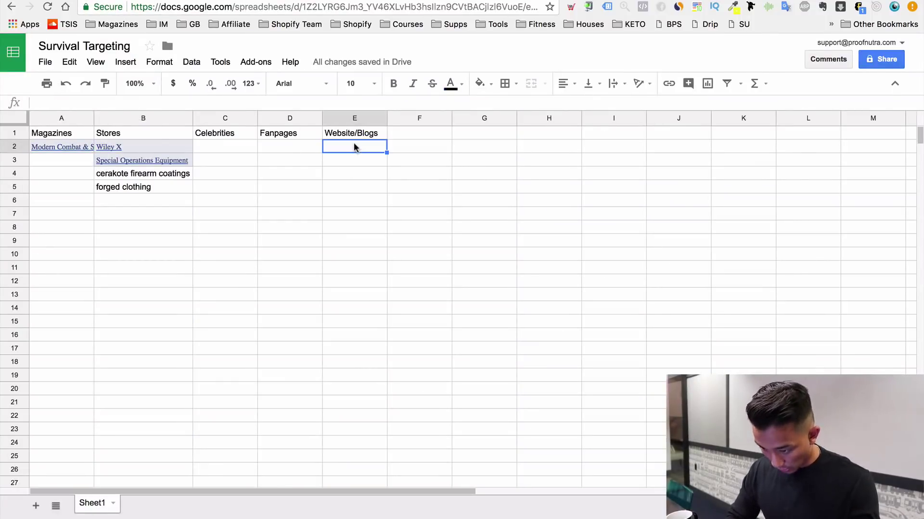
key(ctrl+v)
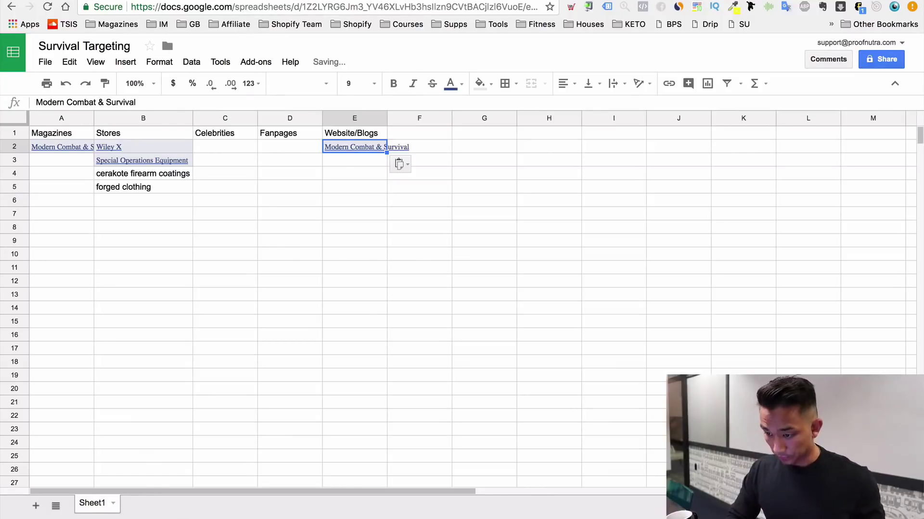
key(ctrl+shift+Tab)
- Open the Mother Earth News page from the Magazine category, review its posts, photos and videos, and return to Audience Insights
scroll(391, 267, down, 2)
scroll(677, 264, down, 2)
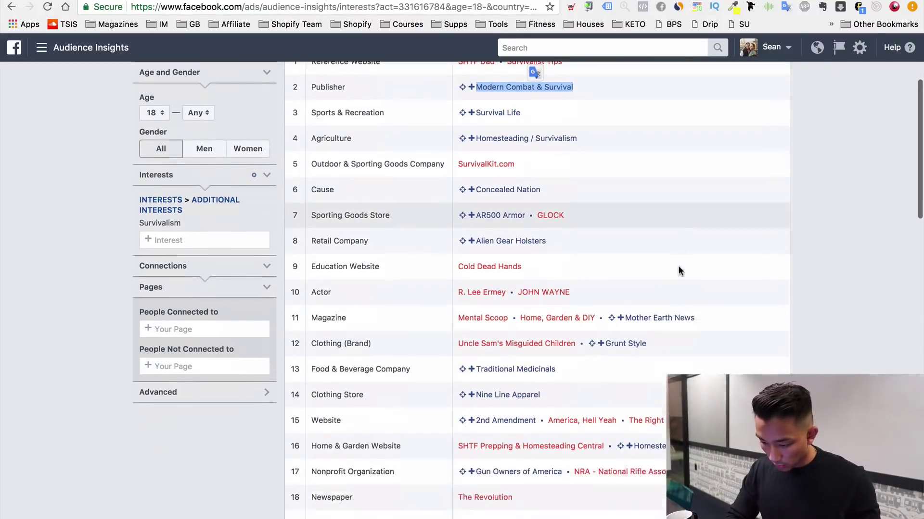
scroll(678, 270, down, 1)
drag(710, 298, 626, 295)
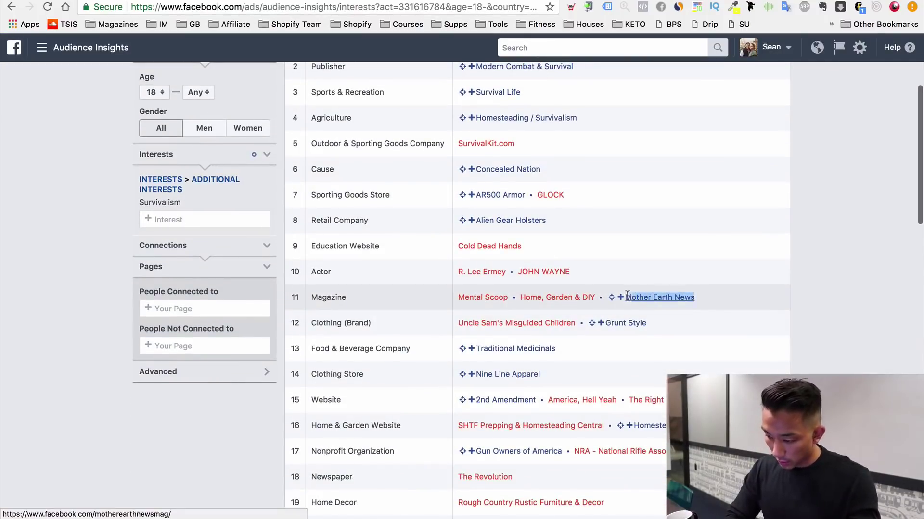
click(636, 298)
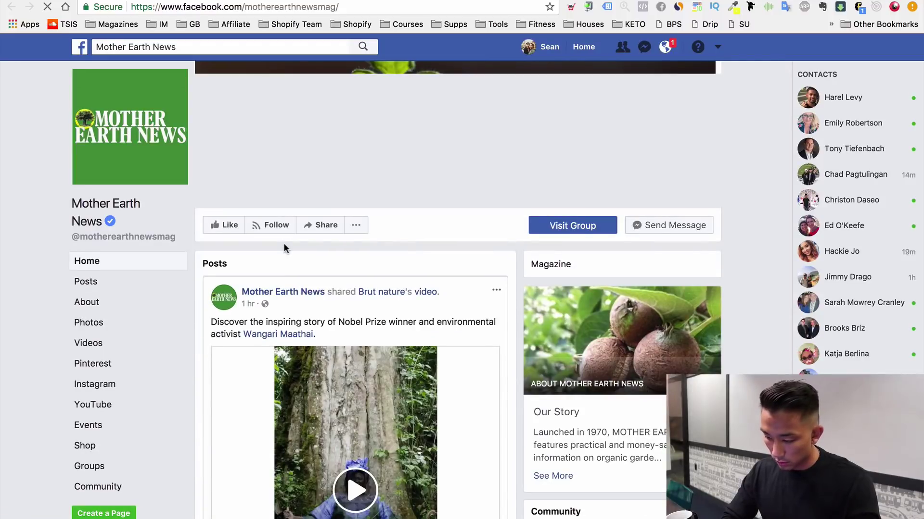
scroll(284, 245, down, 10)
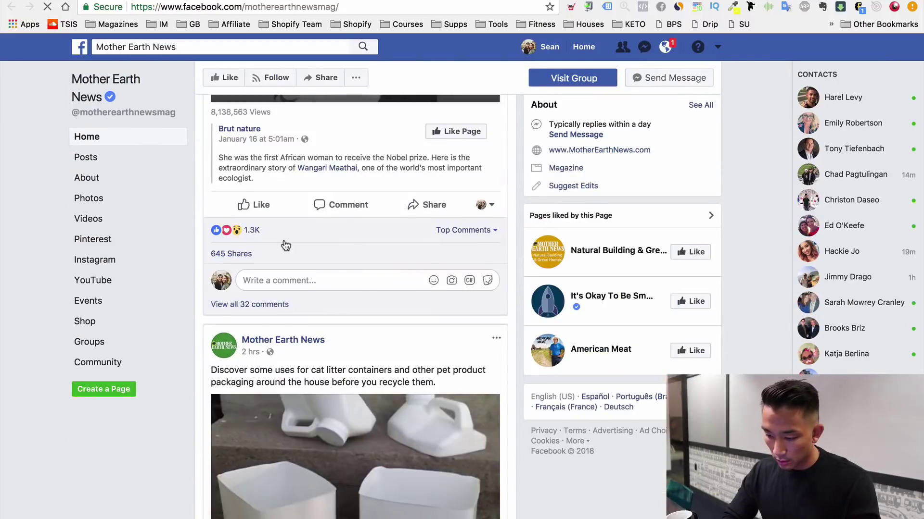
scroll(286, 246, down, 10)
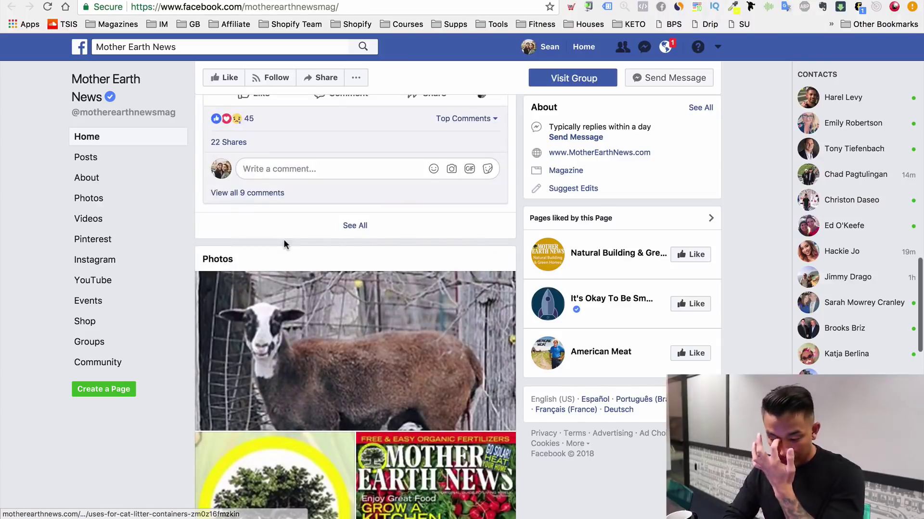
scroll(285, 115, down, 8)
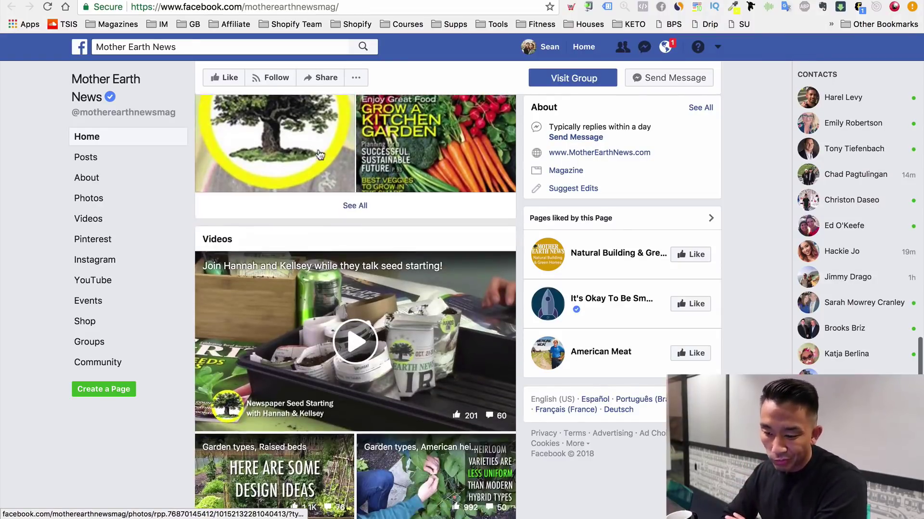
mouse_move(230, 2)
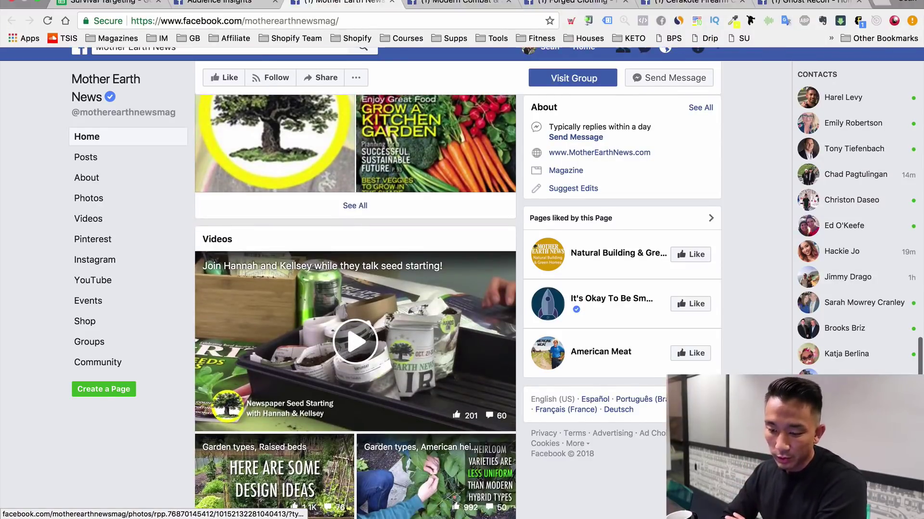
click(230, 2)
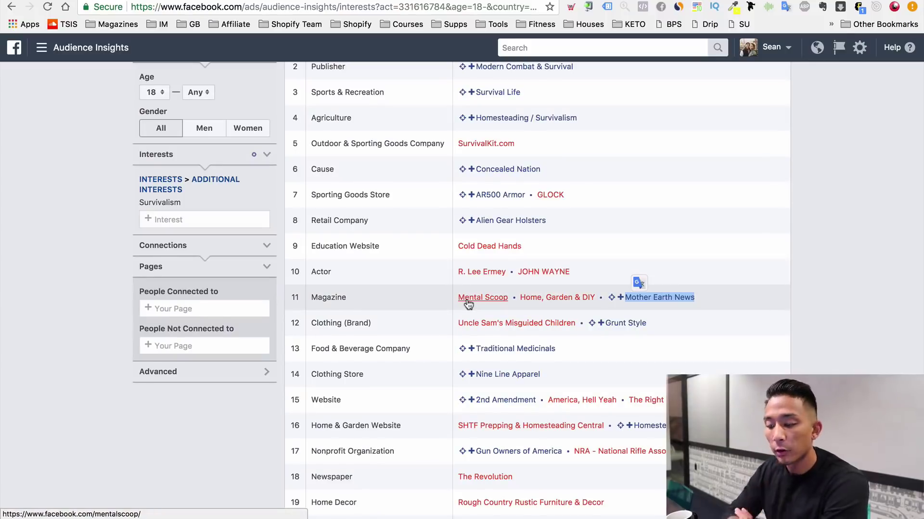
- Look through the remaining Top Categories and the Page Likes list for the Survivalism interest to find further relevant pages
scroll(491, 268, down, 12)
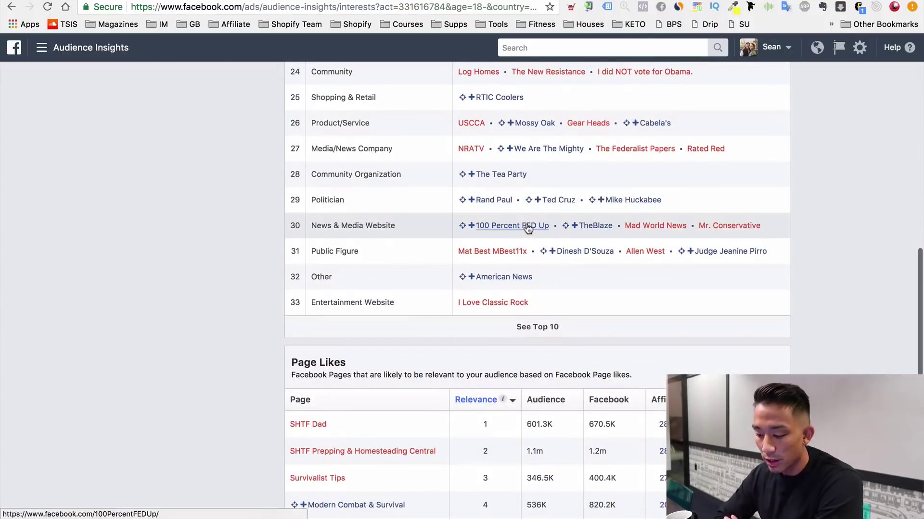
scroll(528, 228, down, 4)
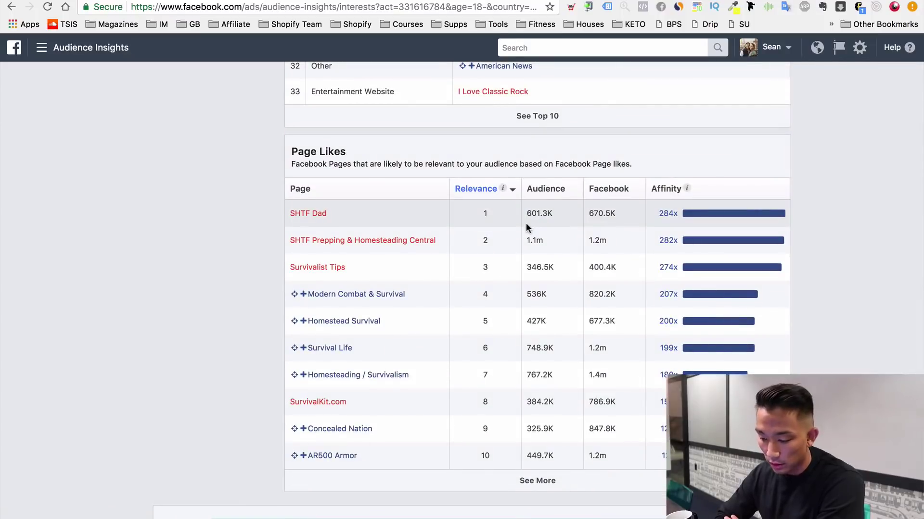
scroll(396, 321, up, 1)
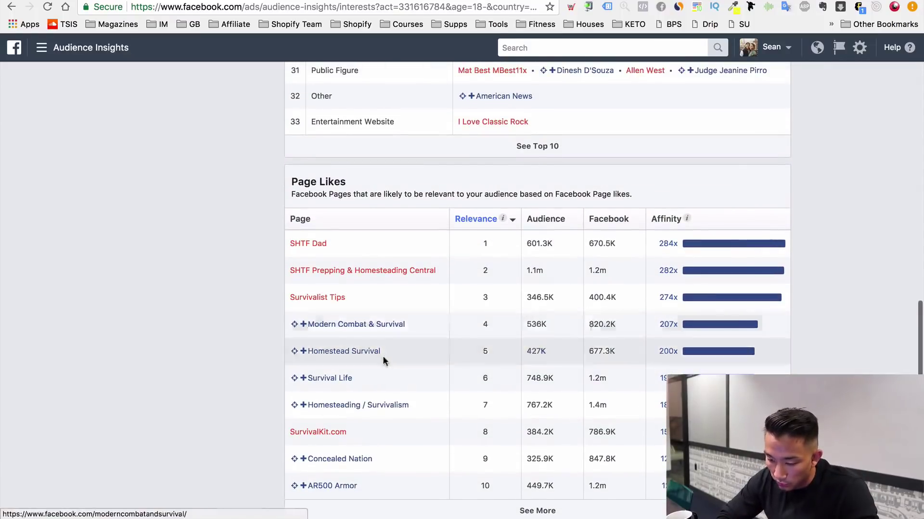
scroll(362, 383, up, 13)
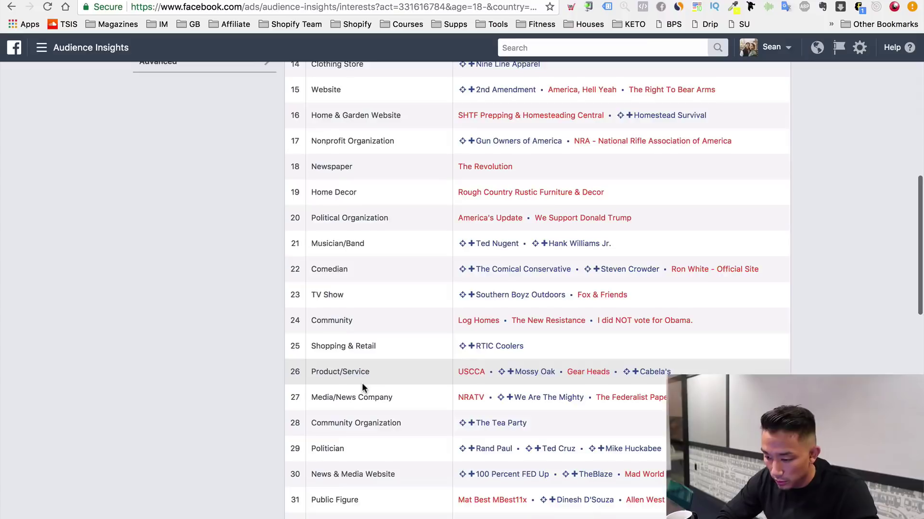
scroll(362, 388, up, 1)
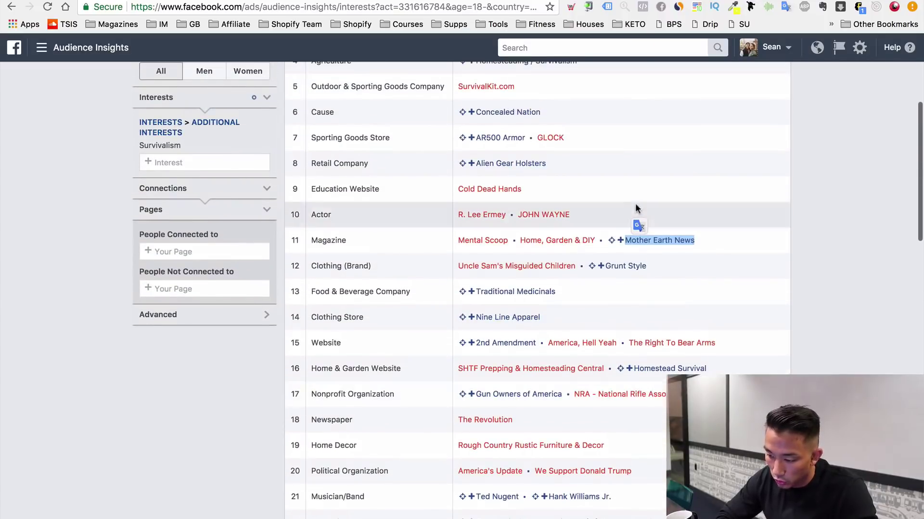
scroll(648, 313, down, 3)
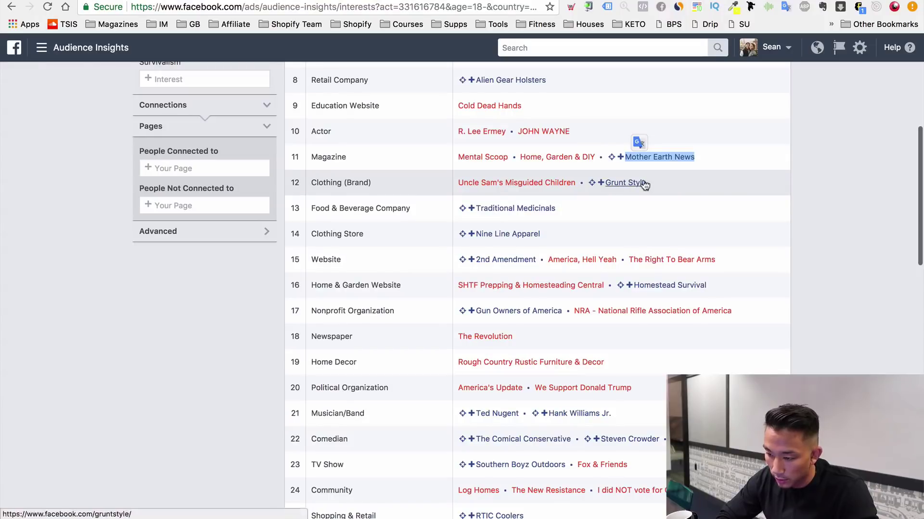
- Check the Grunt Style page from the Clothing (Brand) category and copy its name from the Top Categories list
click(644, 183)
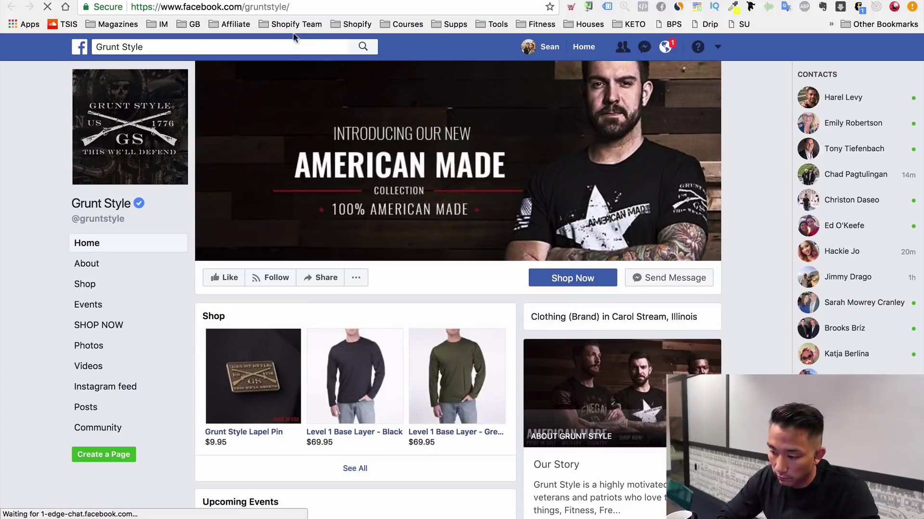
key(super+w)
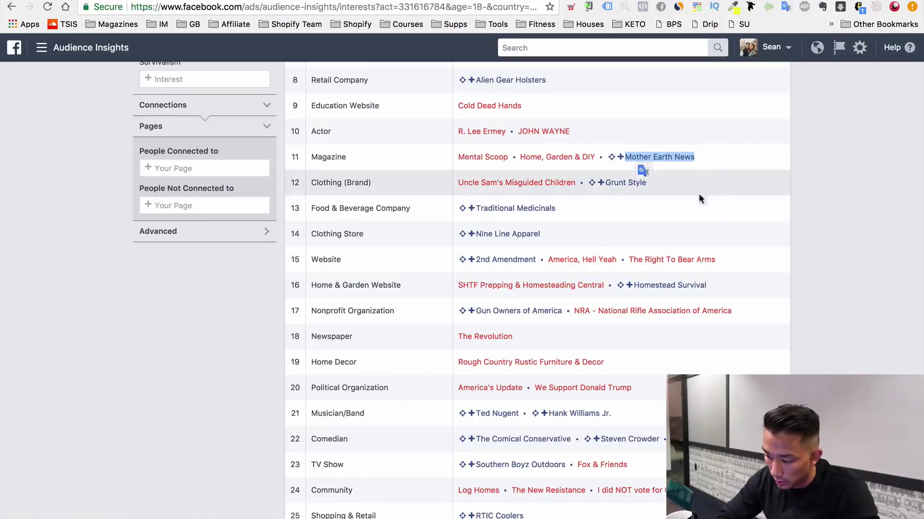
drag(671, 184, 602, 181)
key(super+c)
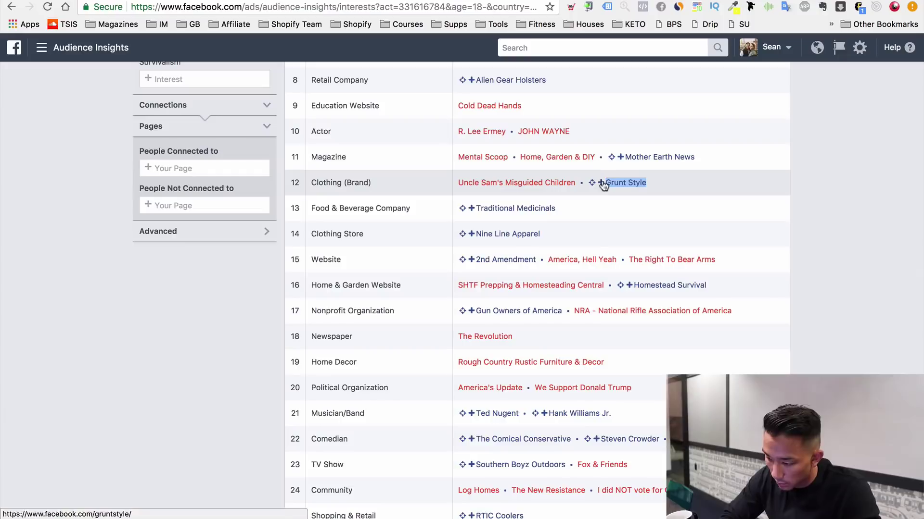
- Paste Grunt Style into cell B6 under Stores, fit column E to its contents, and return to Audience Insights
click(164, 1)
click(155, 203)
key(super+v)
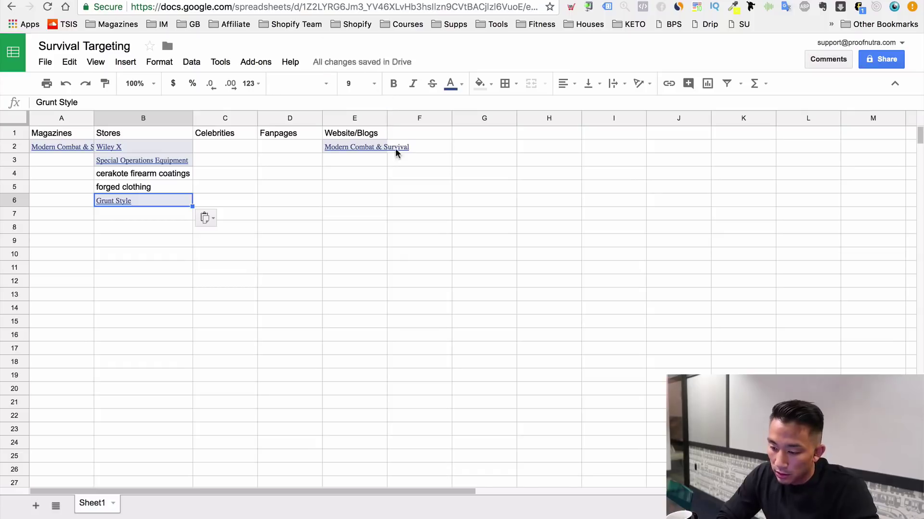
double_click(386, 118)
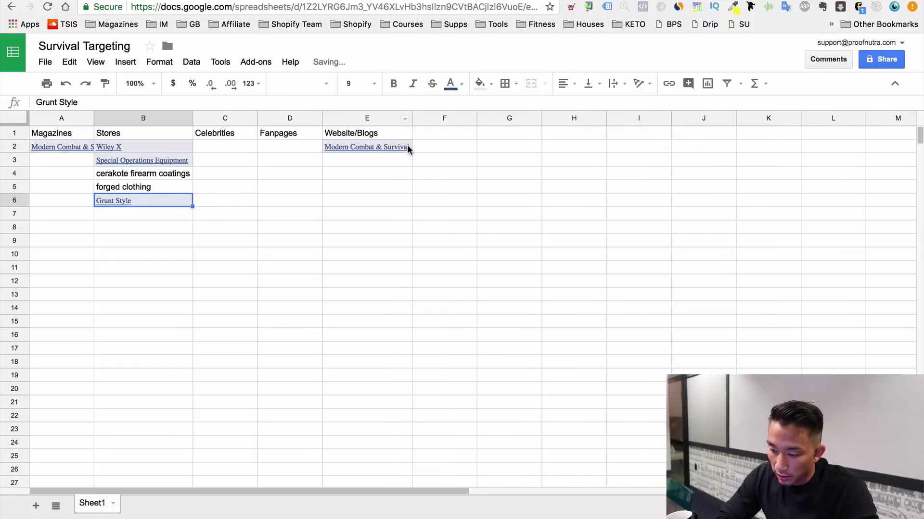
click(293, 2)
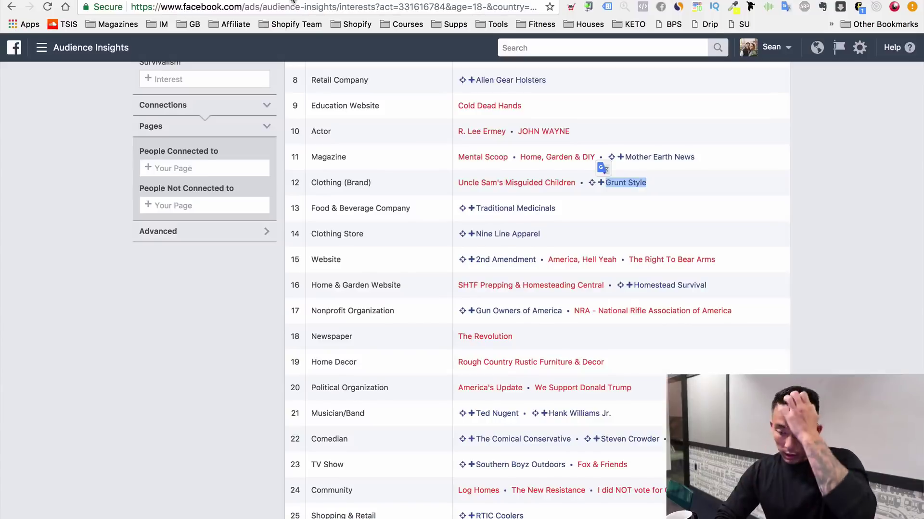
- Check the Modern Combat & Survival entry under Website/Blogs in the Survival Targeting sheet and return to Audience Insights
scroll(337, 266, up, 5)
scroll(507, 192, up, 4)
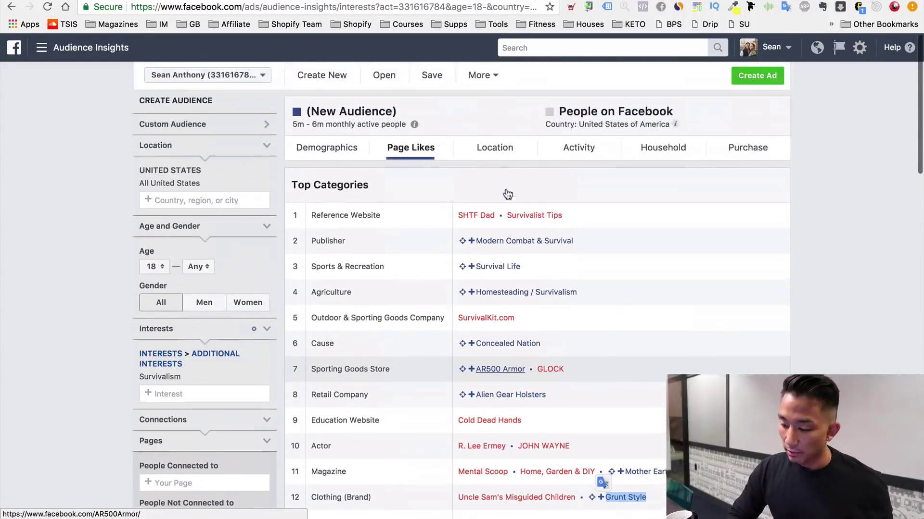
key(ctrl+Tab)
mouse_move(396, 148)
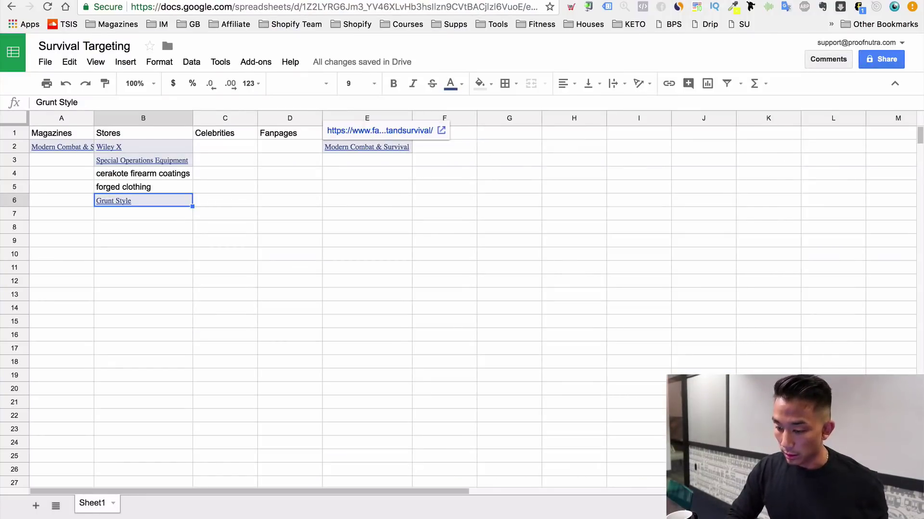
key(ctrl+shift+Tab)
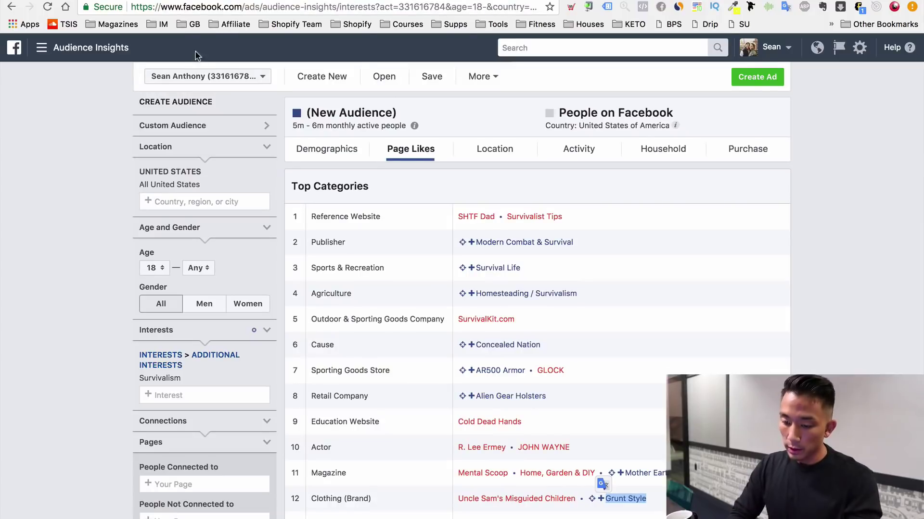
key(ctrl+Tab)
key(ctrl+shift+Tab)
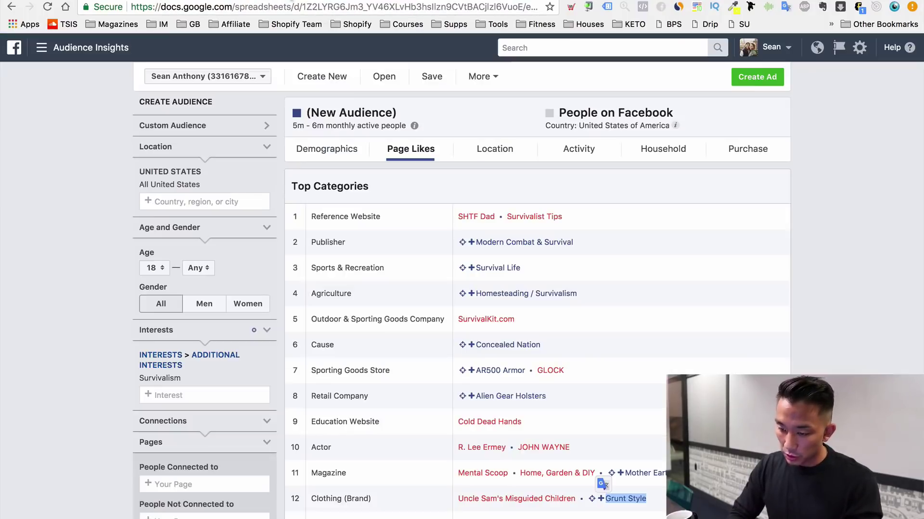
- Replace the Survivalism interest with Modern Combat & Survival in the audience filters
click(185, 395)
text(mod)
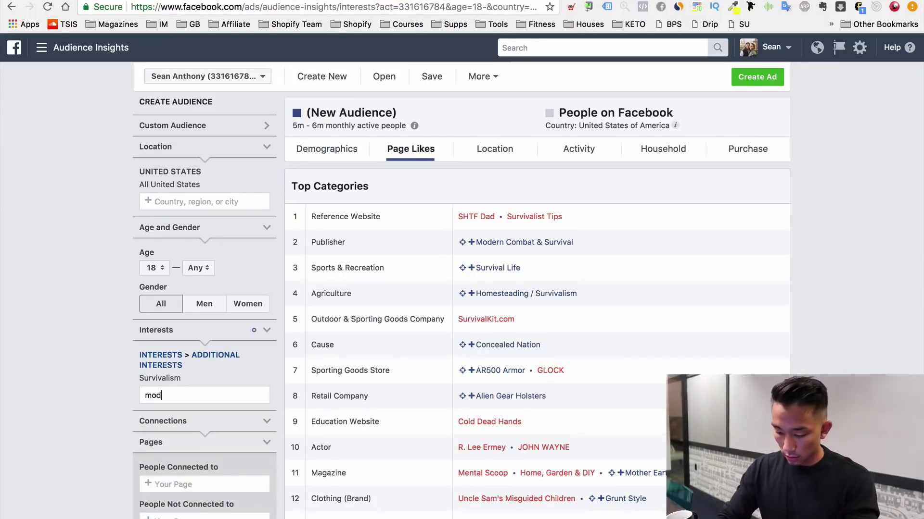
text(ern combat )
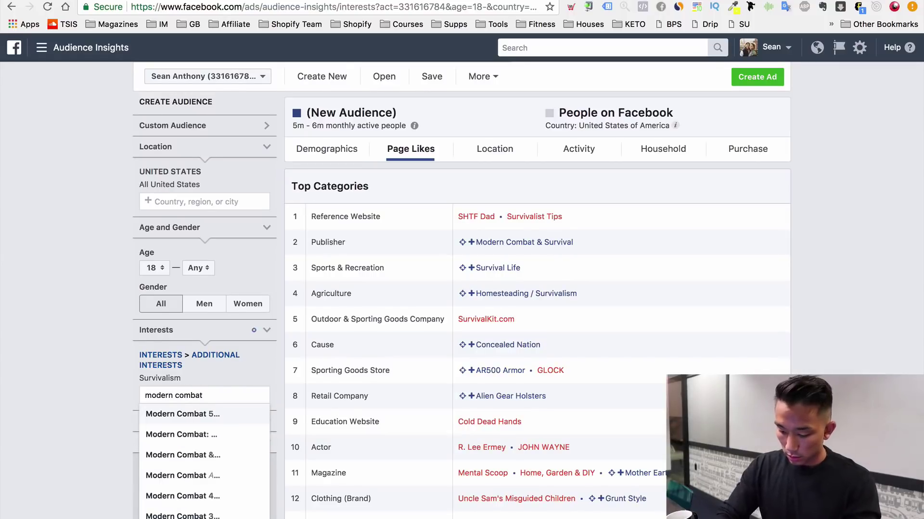
text(& s)
key(Return)
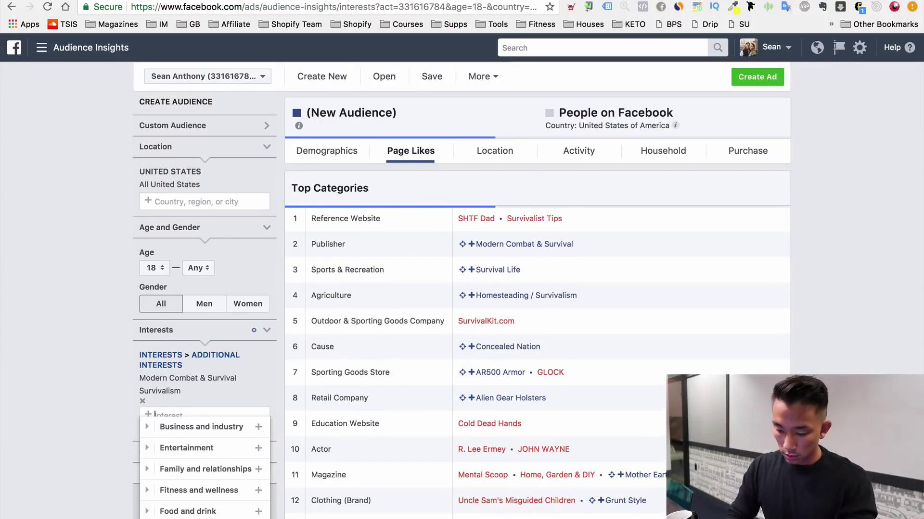
click(144, 401)
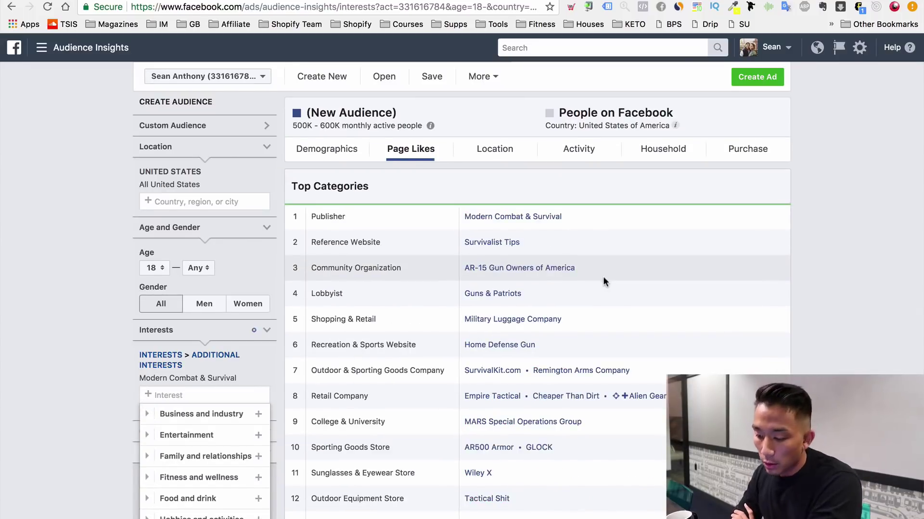
- Look through the Top Categories for the Modern Combat & Survival interest and close the interest suggestions
scroll(602, 276, down, 4)
scroll(515, 308, down, 7)
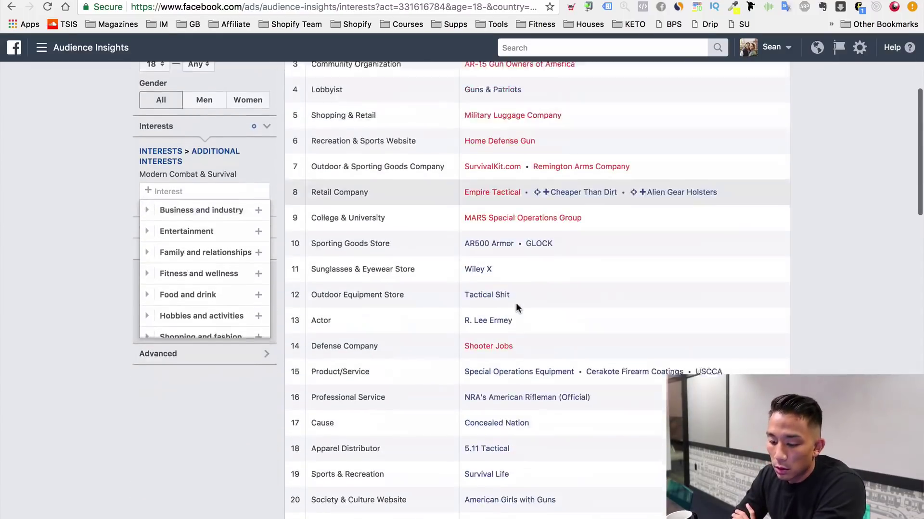
click(123, 371)
scroll(234, 286, up, 3)
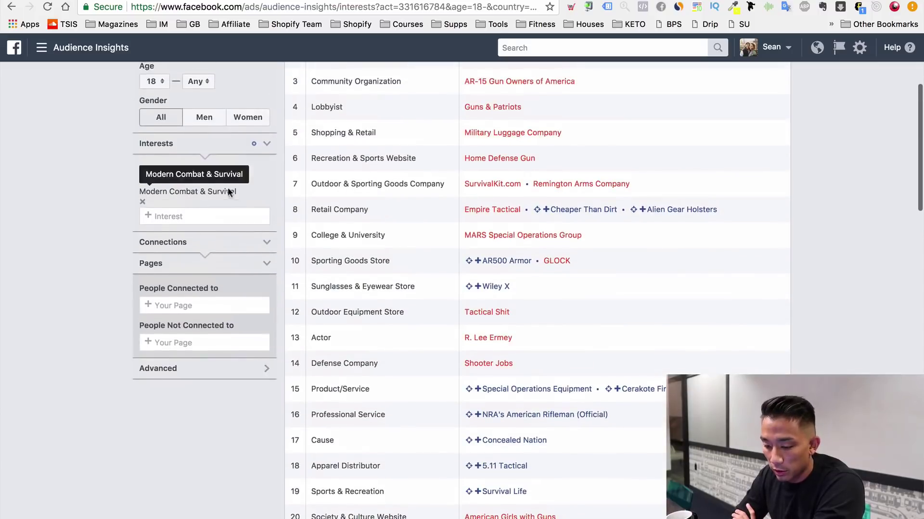
mouse_move(218, 192)
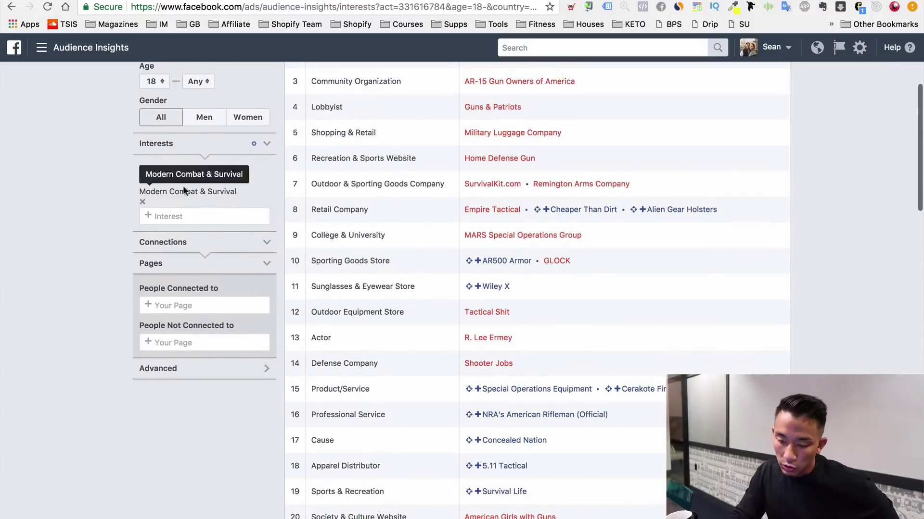
key(ctrl+Tab)
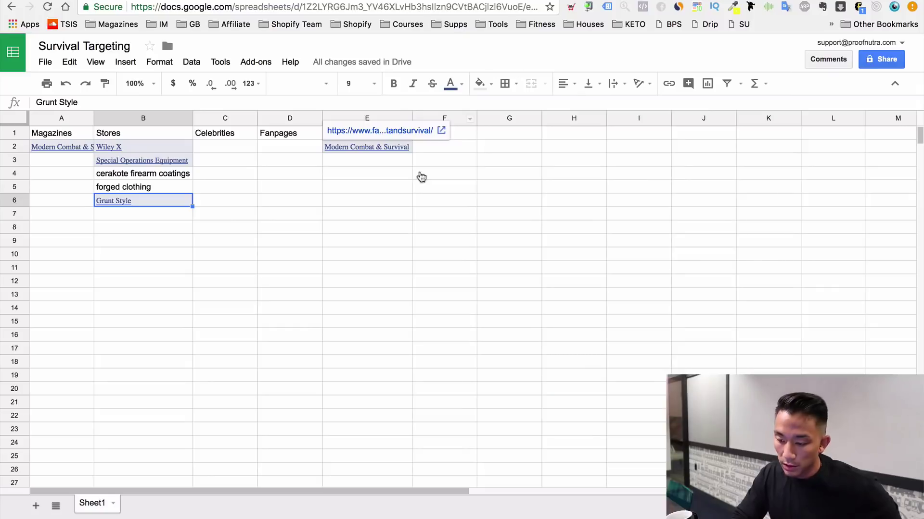
click(400, 187)
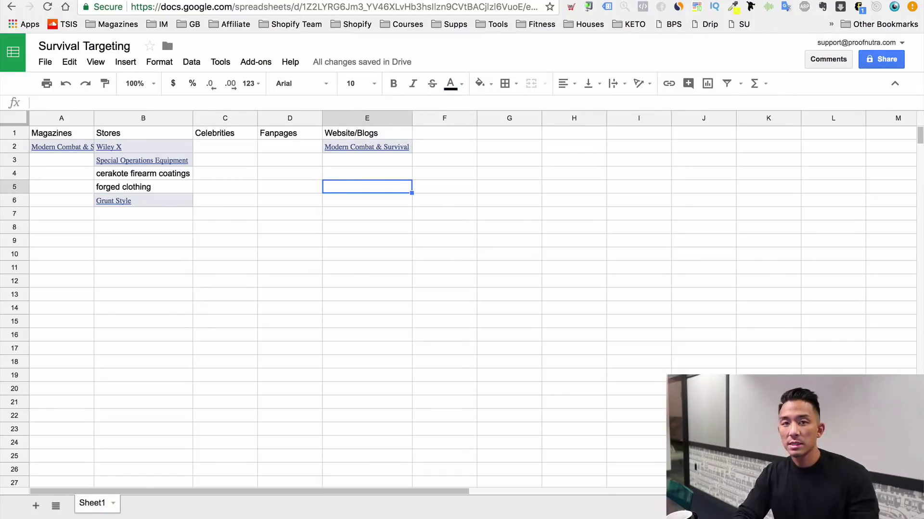
key(ctrl+shift+Tab)
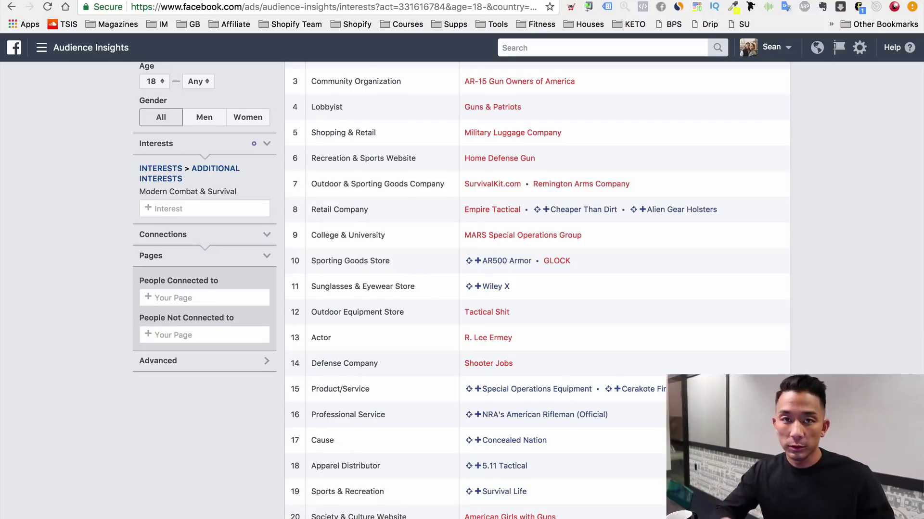
- Examine the Top Categories and the relevance and affinity figures in the Page Likes list for further targetable pages
scroll(432, 220, up, 2)
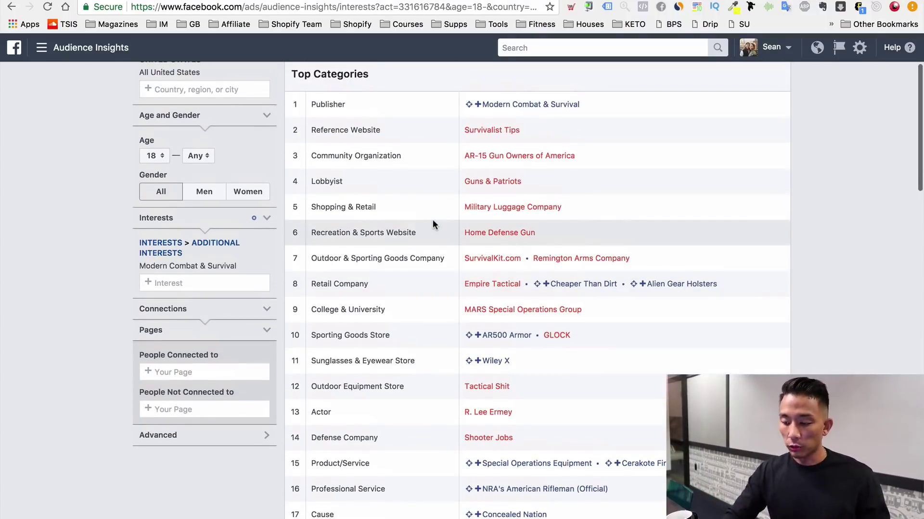
scroll(432, 219, down, 5)
scroll(432, 220, down, 7)
scroll(432, 220, up, 10)
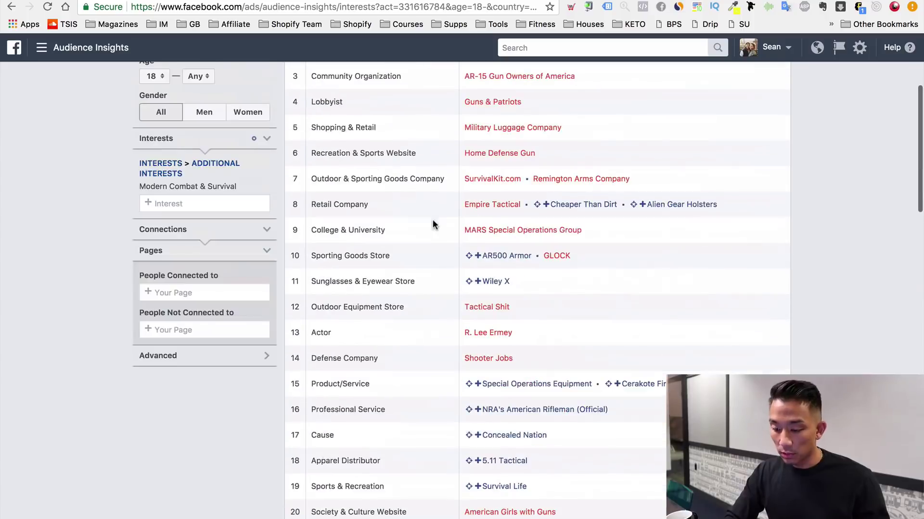
mouse_move(196, 186)
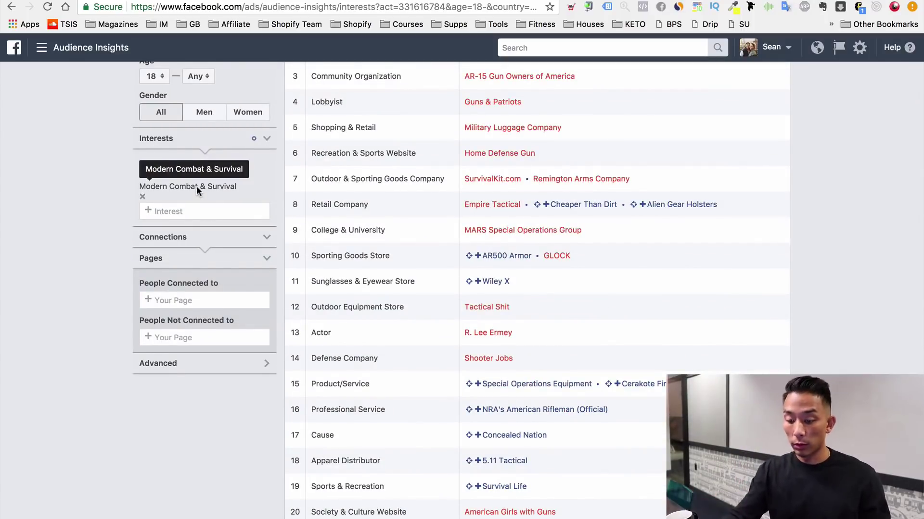
scroll(340, 310, down, 20)
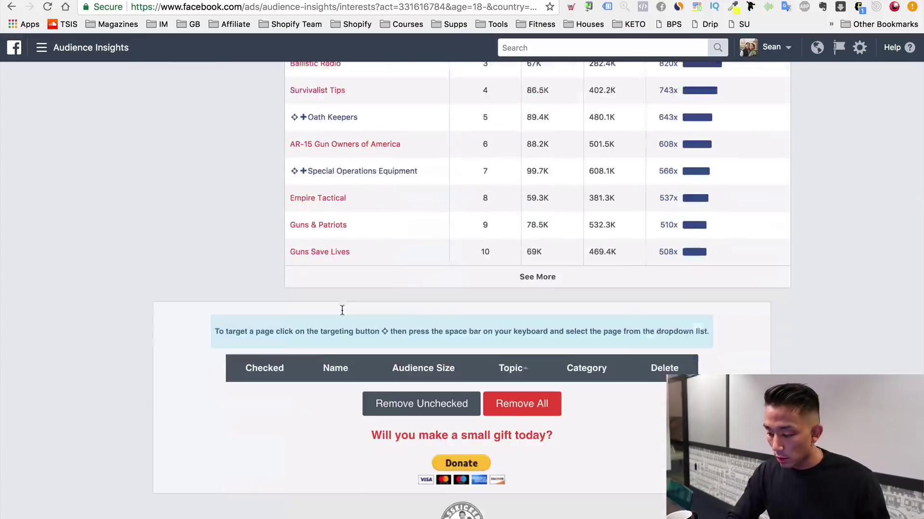
scroll(342, 309, up, 2)
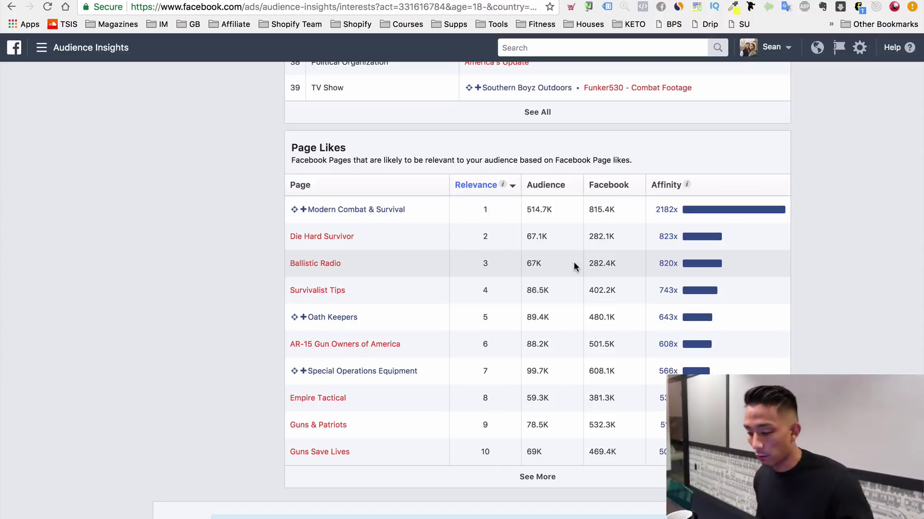
scroll(574, 265, up, 1)
scroll(573, 262, down, 3)
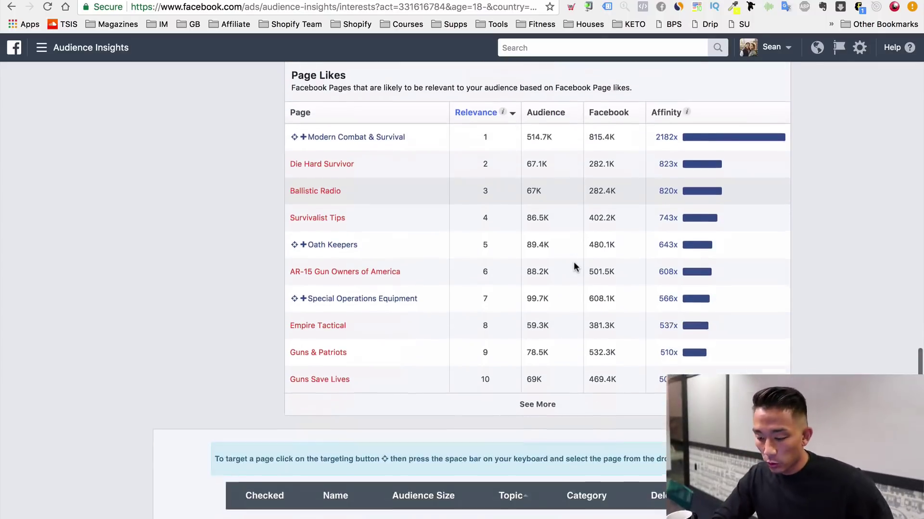
- Open the Oath Keepers page from the Page Likes list and review its photos, videos, posts and page category
click(332, 244)
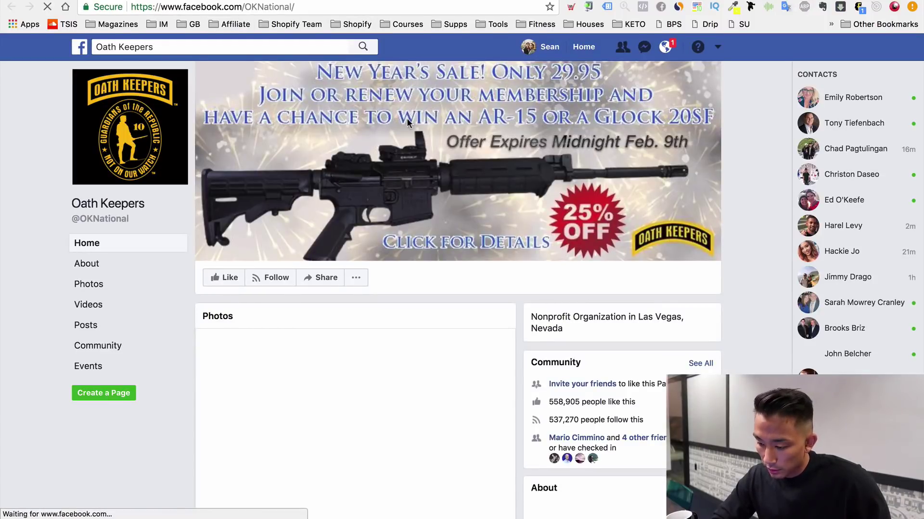
scroll(406, 122, down, 3)
scroll(274, 265, down, 2)
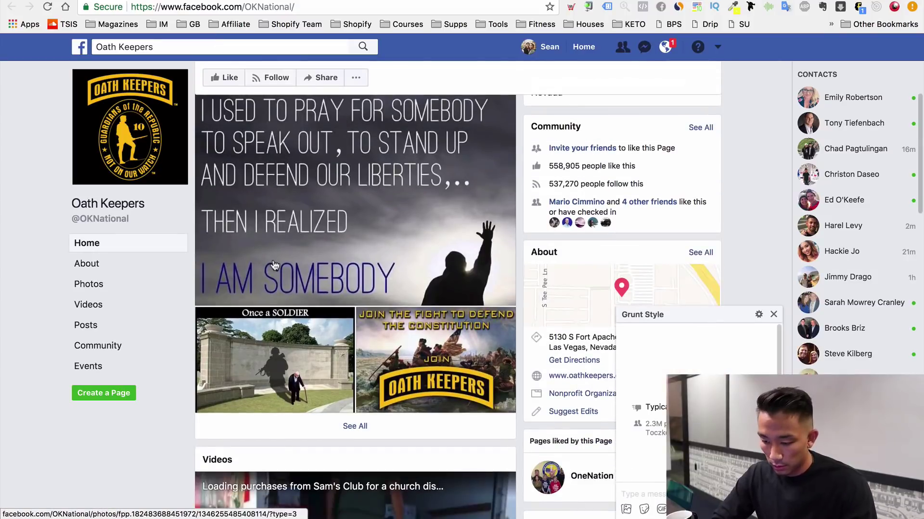
scroll(274, 264, down, 20)
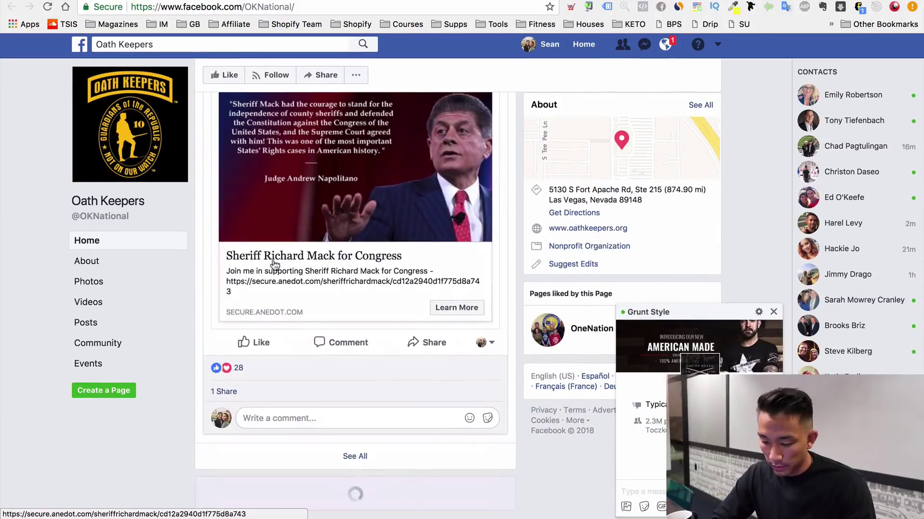
key(ctrl+Tab)
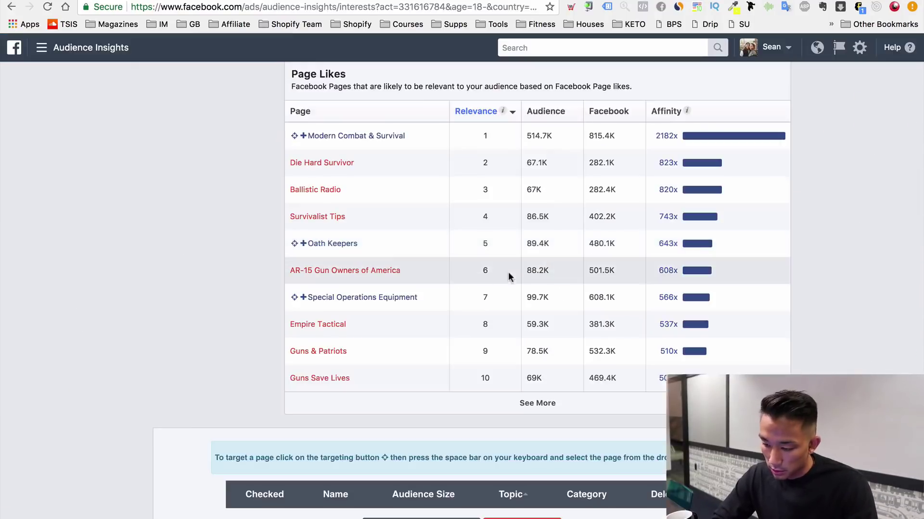
mouse_move(308, 244)
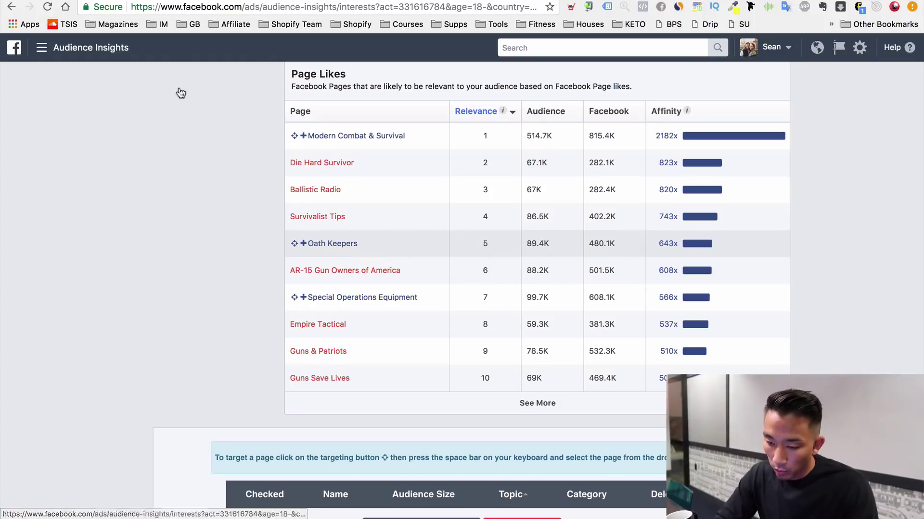
key(ctrl+Tab)
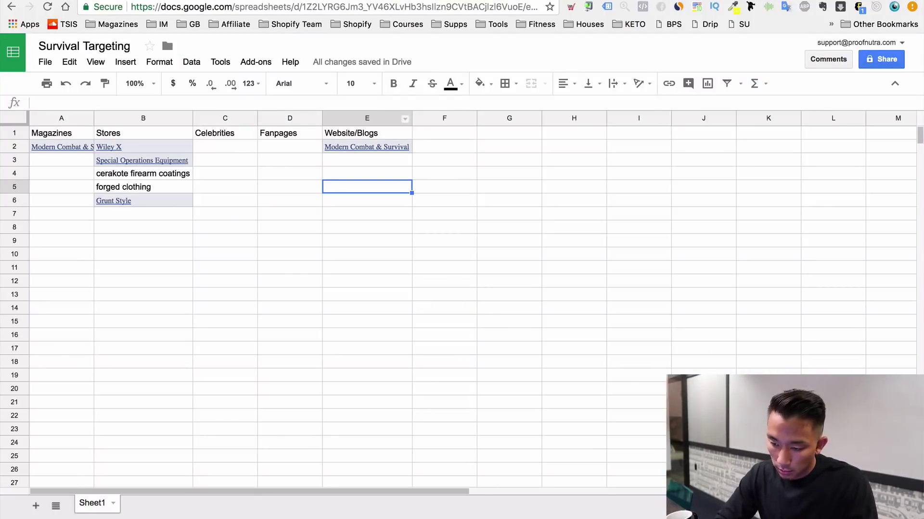
key(ctrl+Tab)
scroll(439, 197, up, 8)
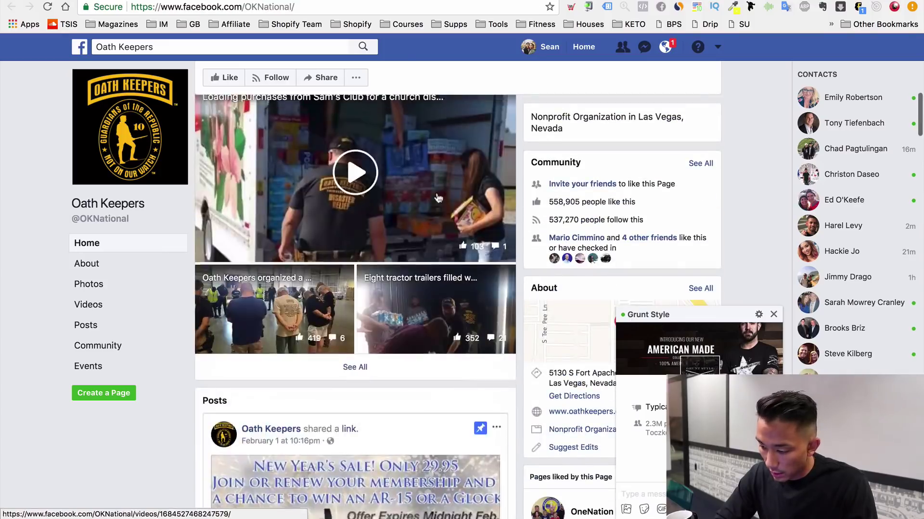
- Add a "non profit / orgs" column heading in cell F1 of the Survival Targeting spreadsheet and enter "oath keepers" beneath it
key(ctrl+shift+Tab)
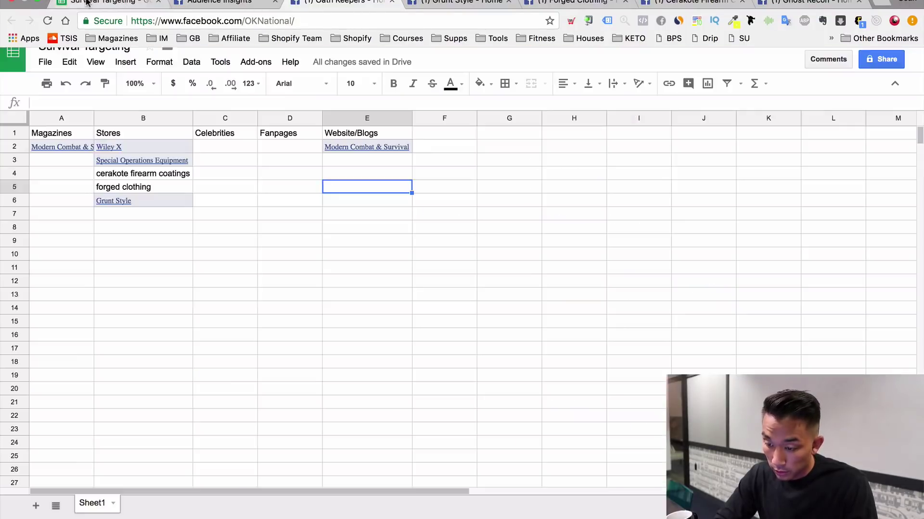
click(429, 145)
click(426, 131)
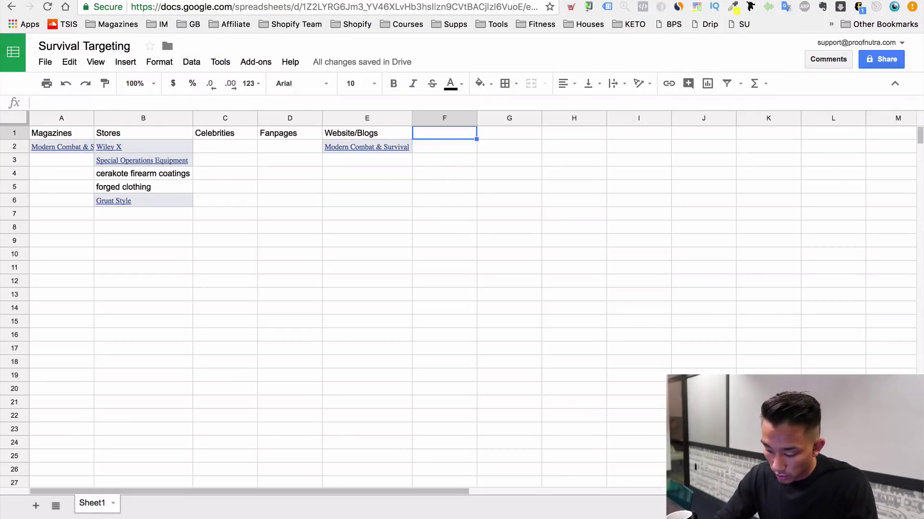
text(non profit / orgs)
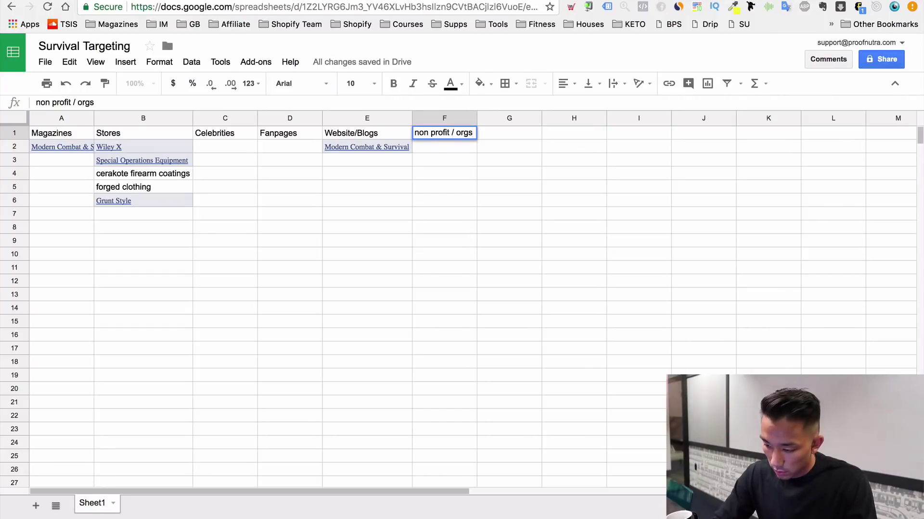
click(422, 143)
text(oath keepers)
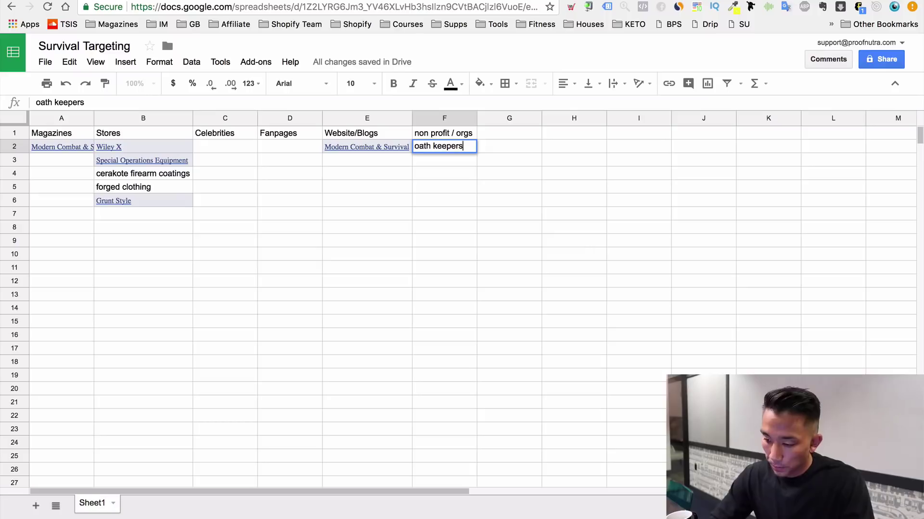
click(424, 213)
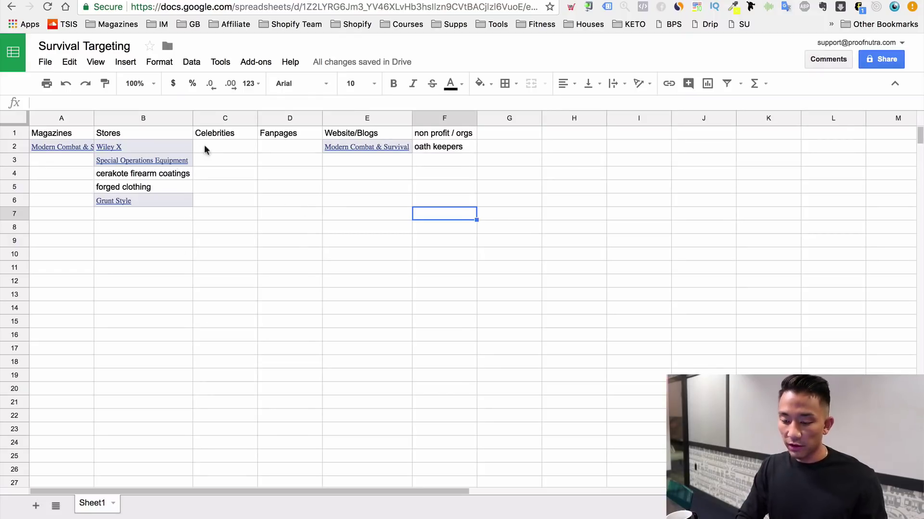
- Add a second sheet to the spreadsheet, compare it with Sheet1, and return to Sheet1
mouse_move(172, 198)
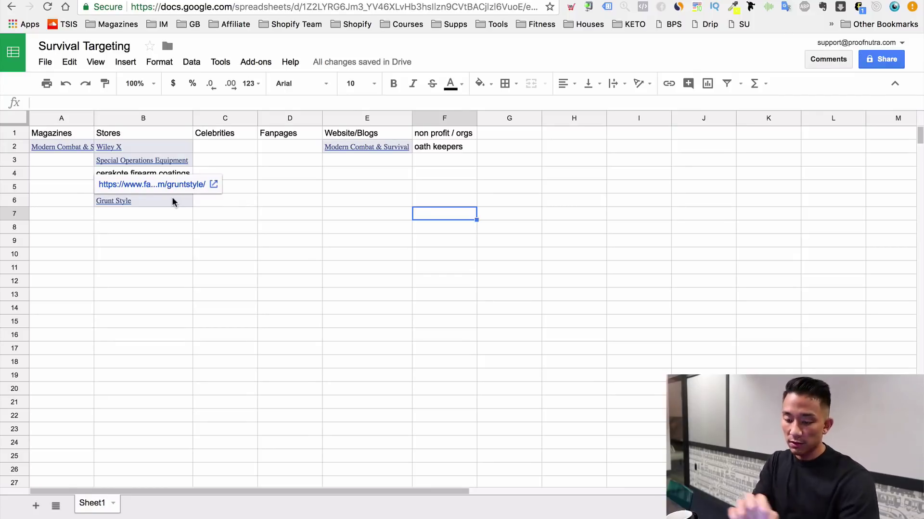
click(241, 146)
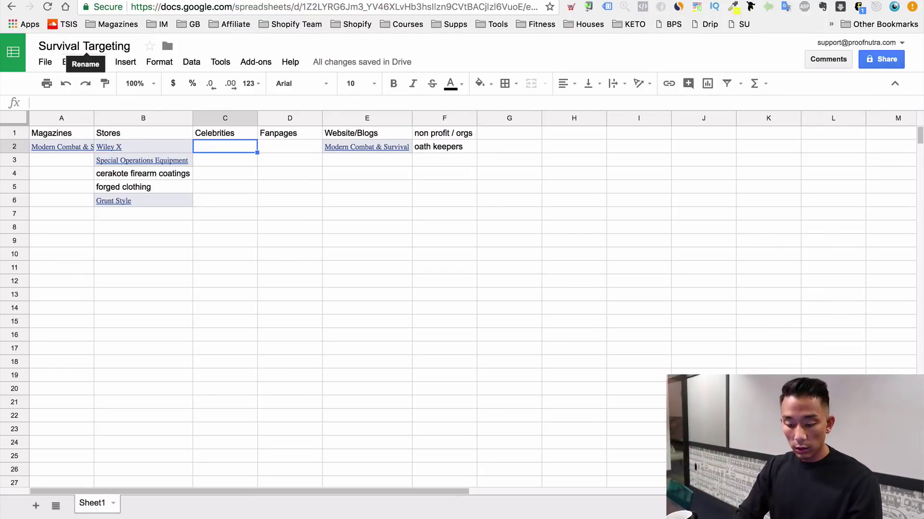
click(35, 506)
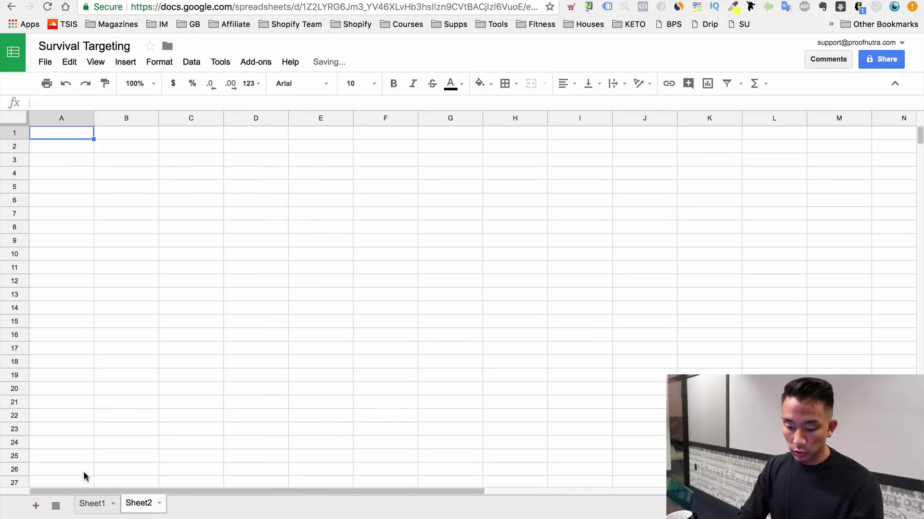
click(91, 504)
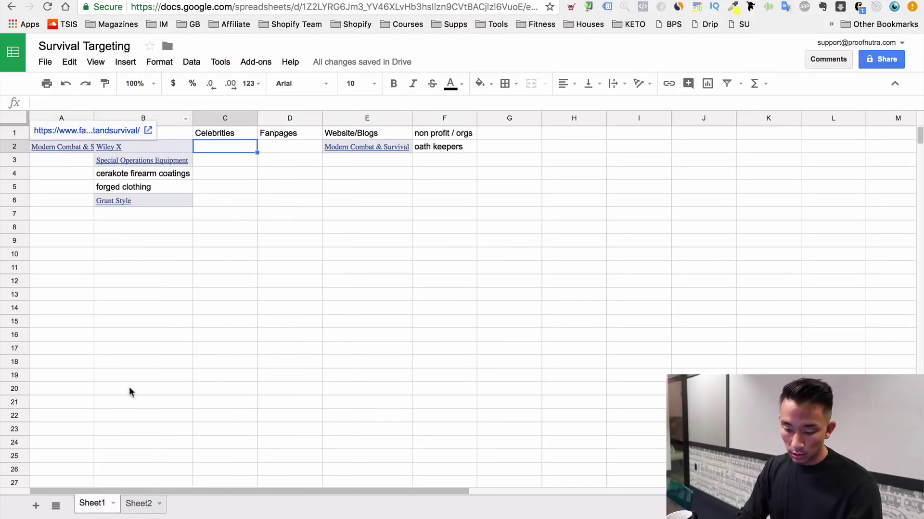
click(140, 503)
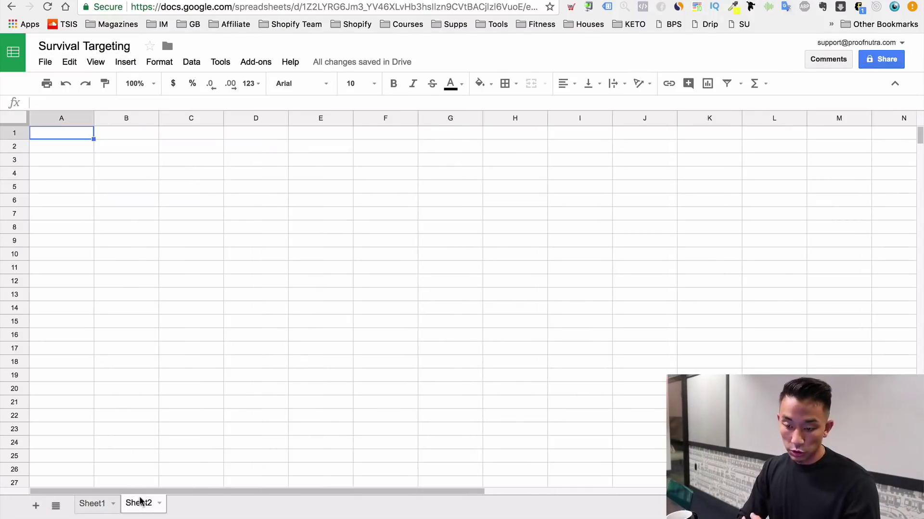
click(91, 503)
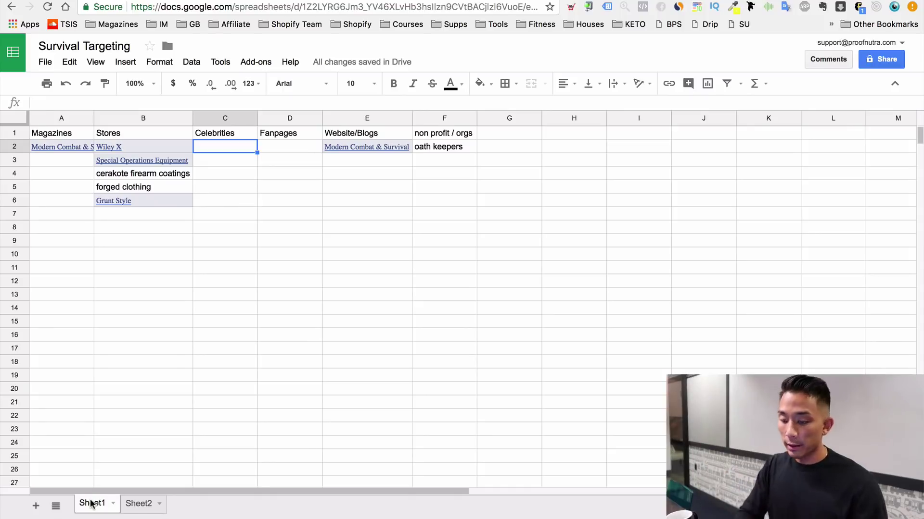
- Revisit the Grunt Style page and the Page Likes list in Audience Insights, then return to the spreadsheet
mouse_move(337, 1)
click(459, 2)
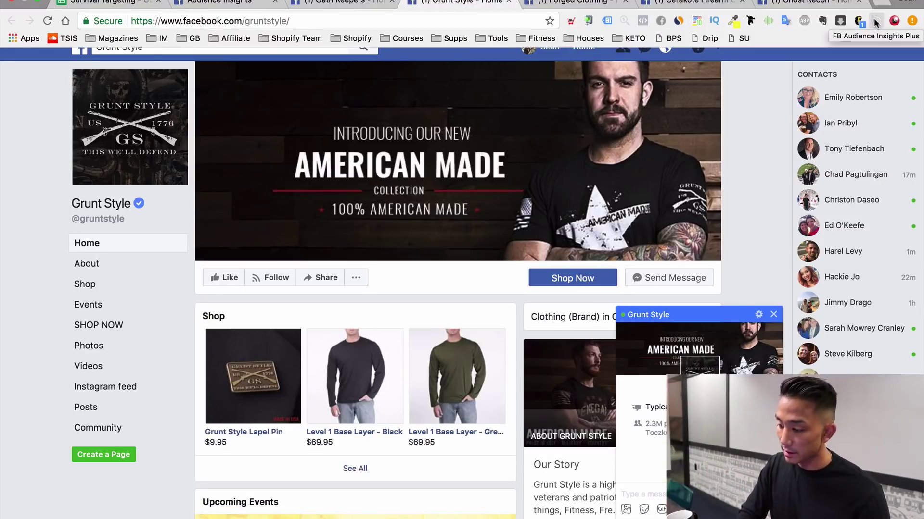
click(212, 3)
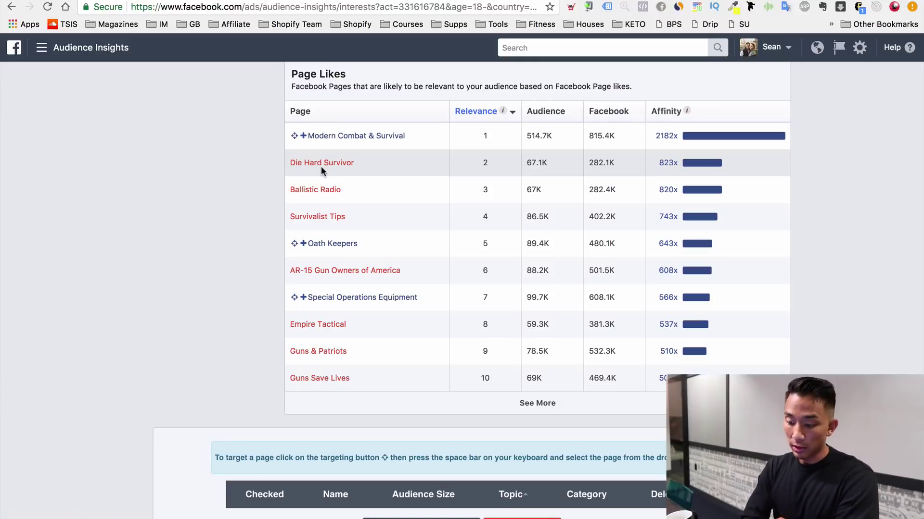
key(ctrl+Tab)
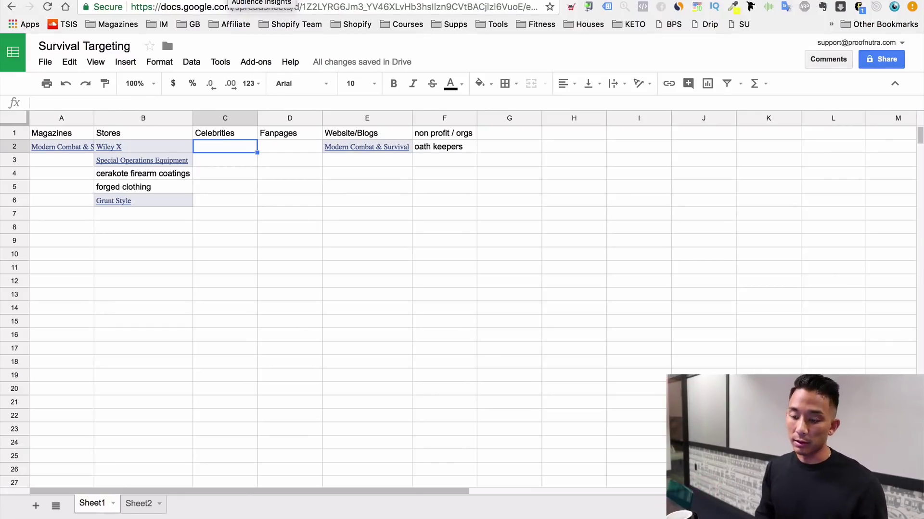
- Load magazines.com in place of the Oath Keepers page, move its tab ahead of Audience Insights, and dismiss the cash back offer
click(341, 2)
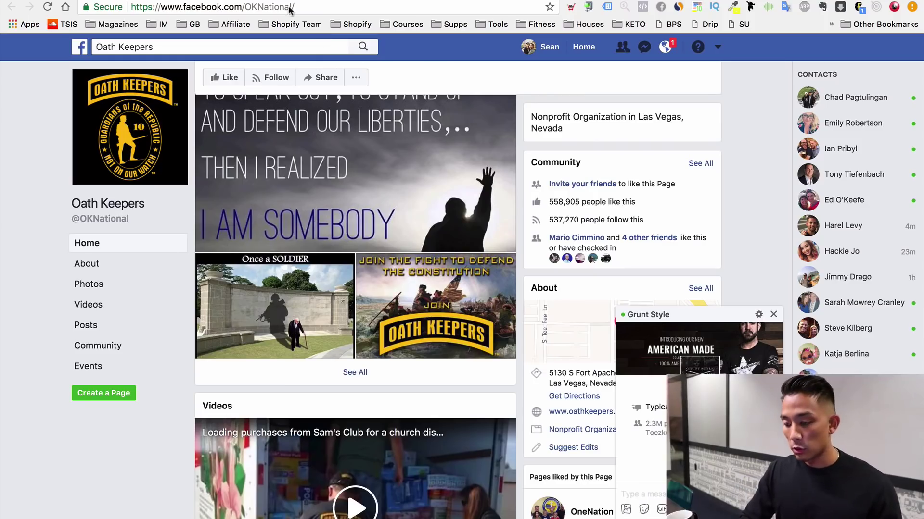
mouse_move(288, 5)
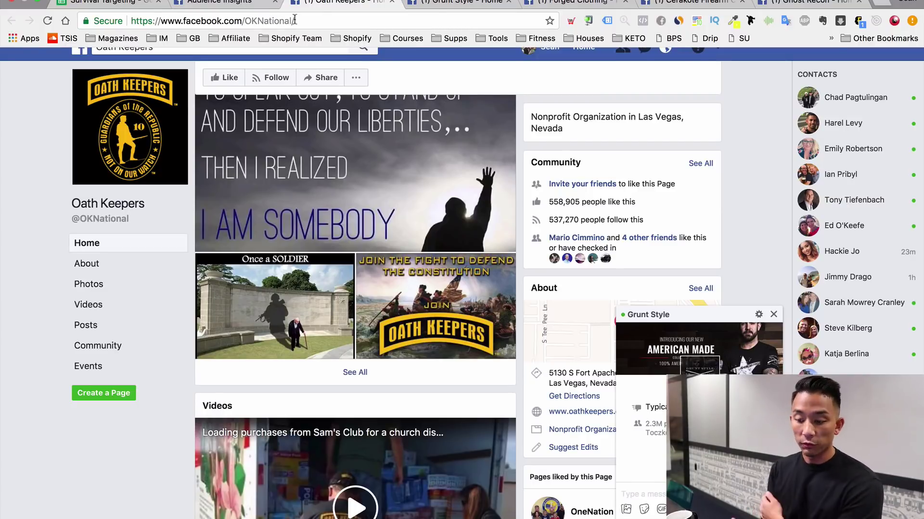
click(295, 19)
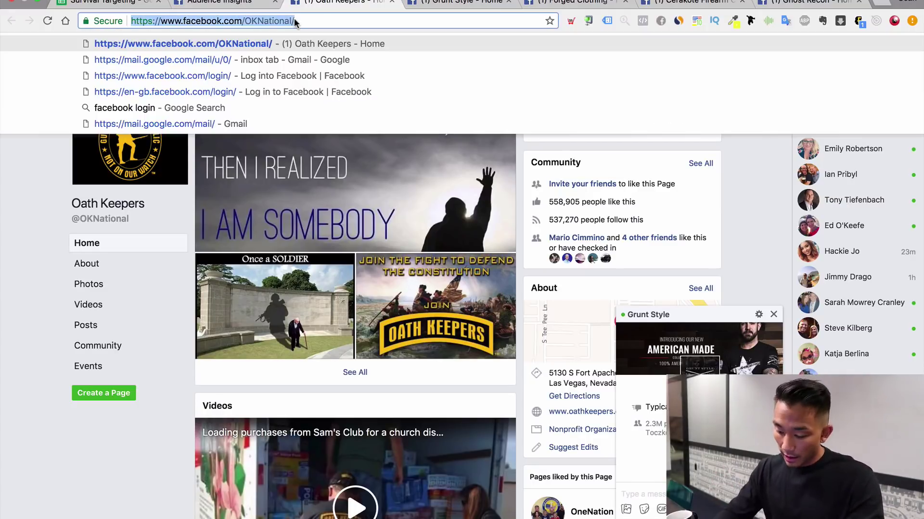
text(magazines.com)
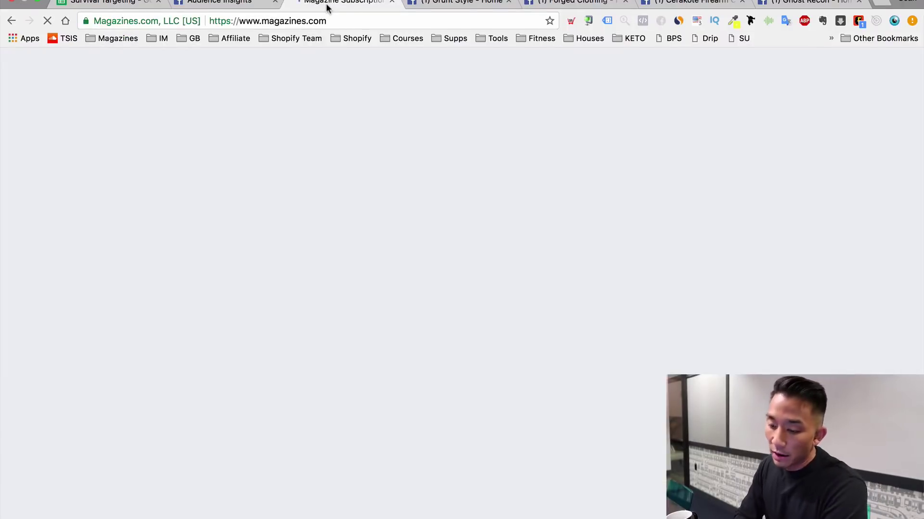
drag(326, 6, 252, 2)
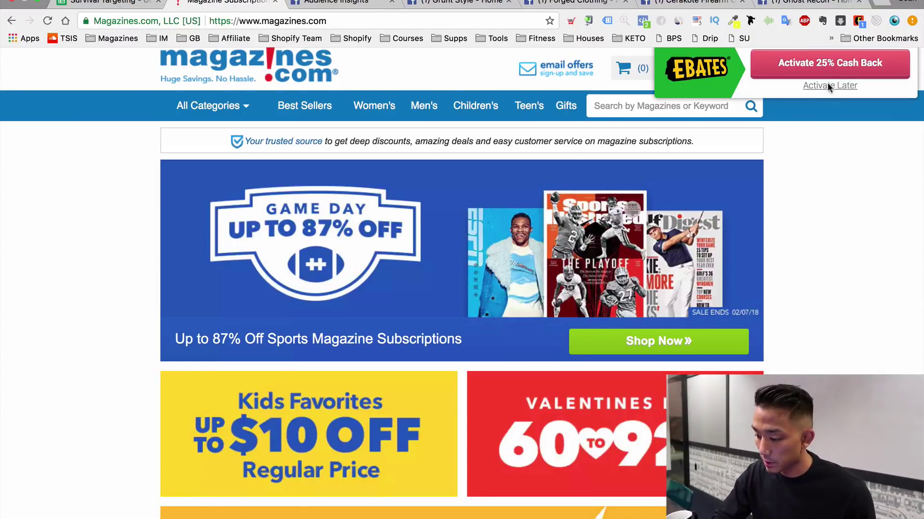
click(828, 87)
- Search magazines.com for "survival" and look through the magazines in the results
click(702, 105)
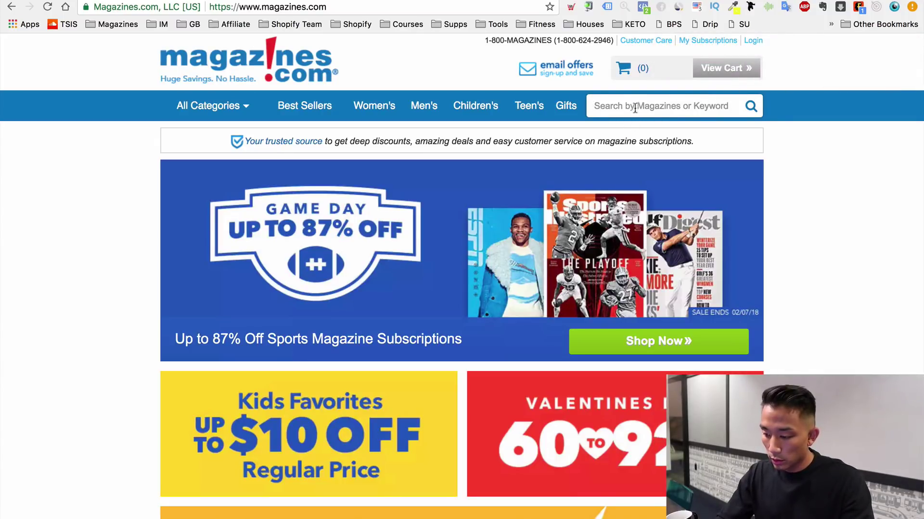
text(surv)
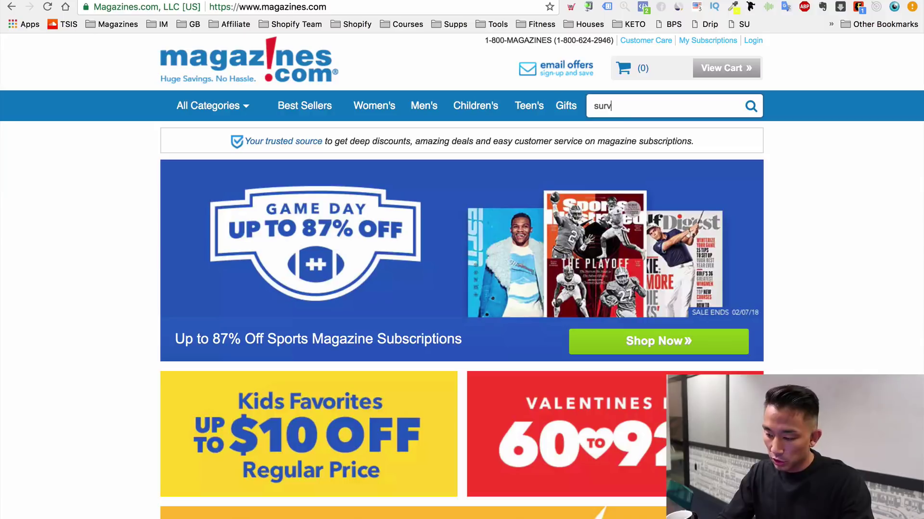
text(ival)
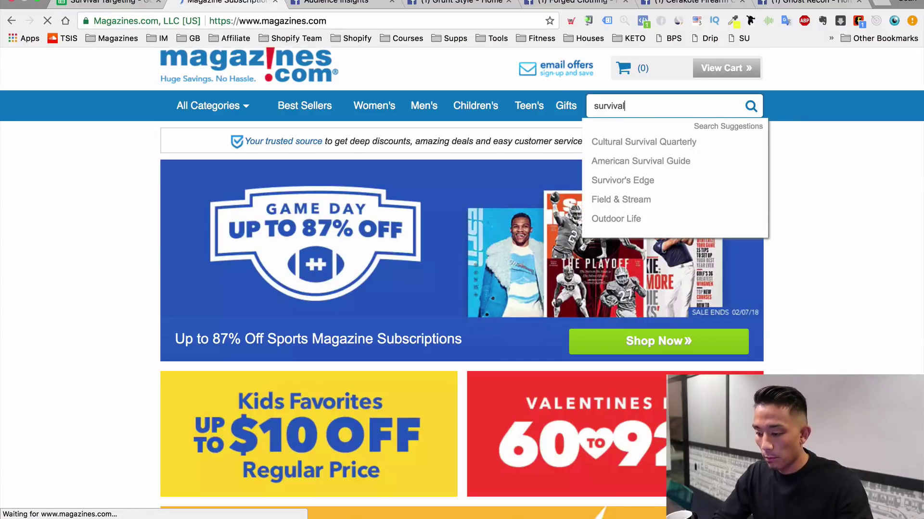
key(Return)
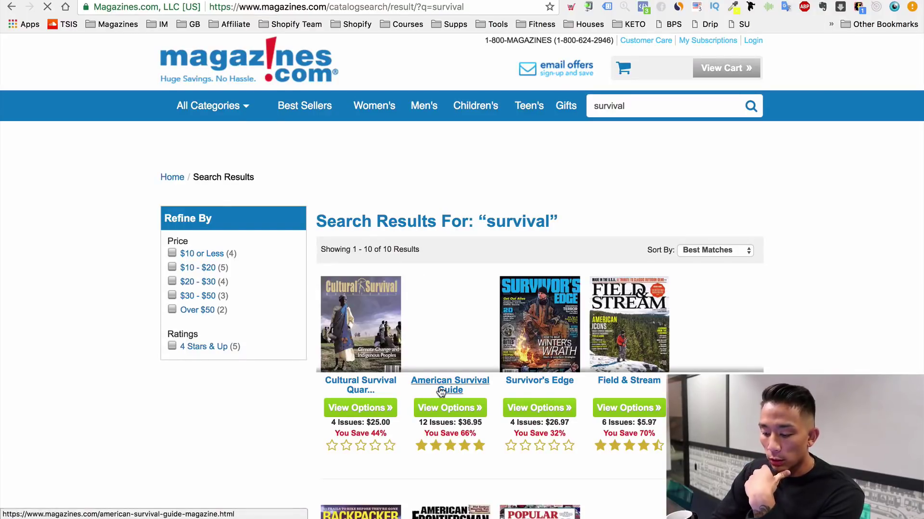
scroll(441, 392, down, 1)
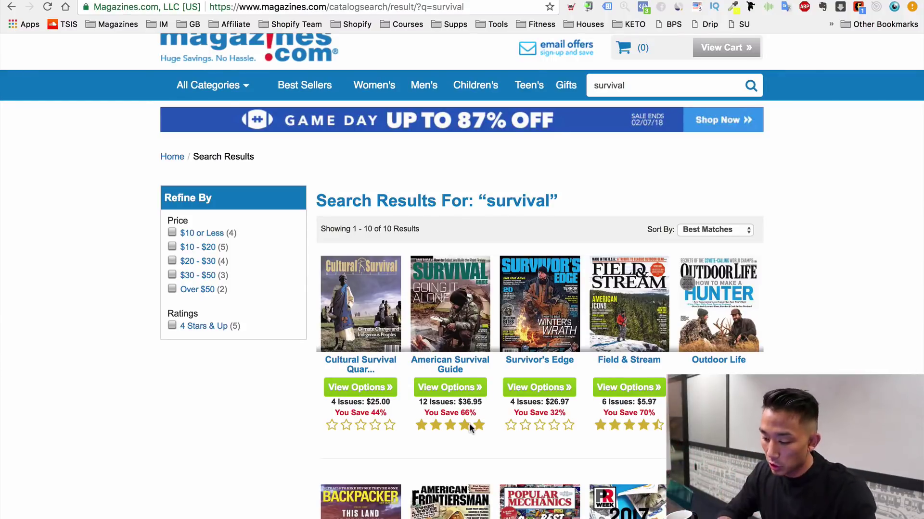
scroll(871, 331, down, 5)
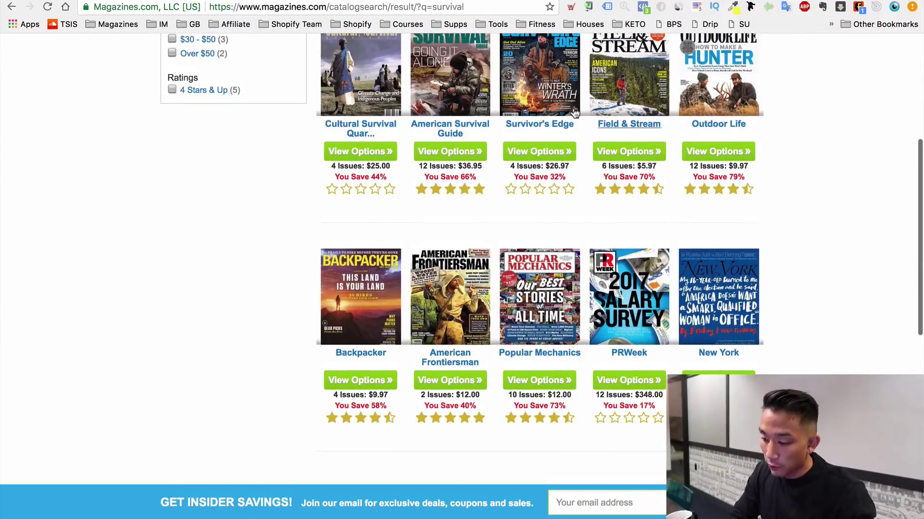
scroll(446, 87, up, 2)
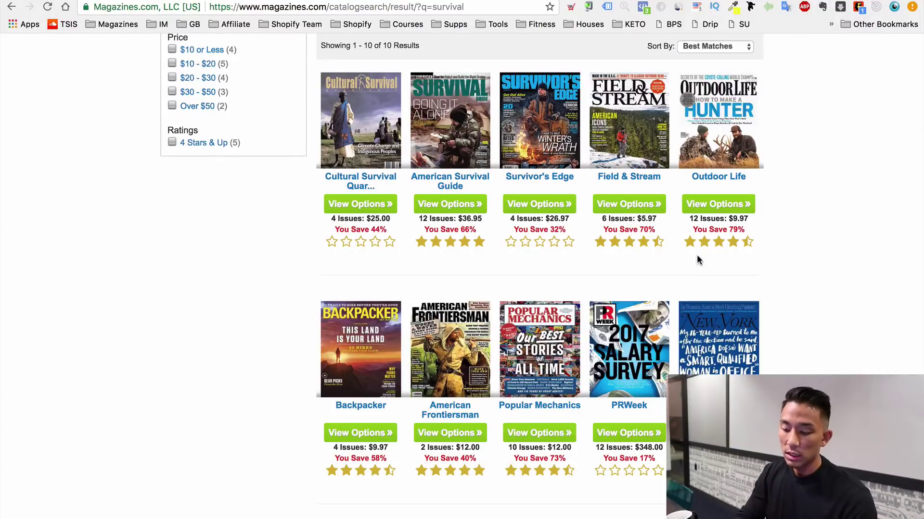
scroll(439, 141, up, 2)
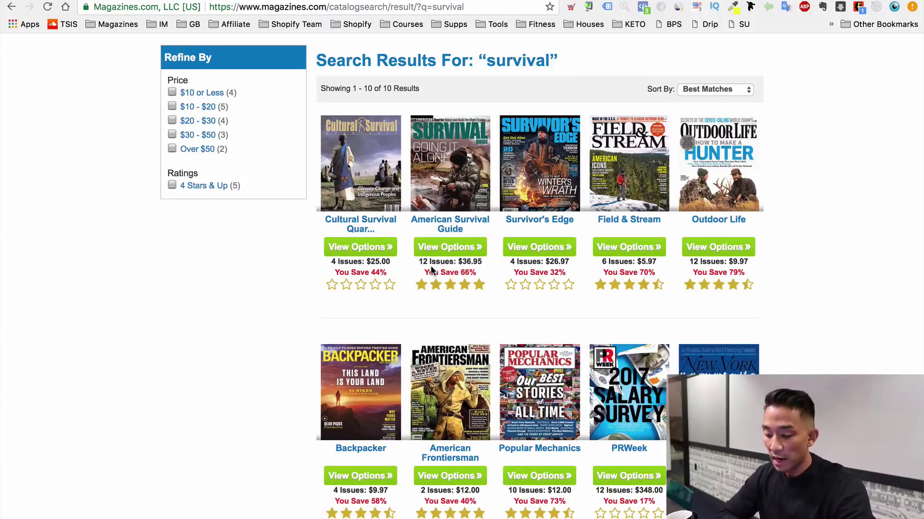
- Search magazines.com for "tactical" instead and look through the resulting magazines
scroll(431, 266, up, 5)
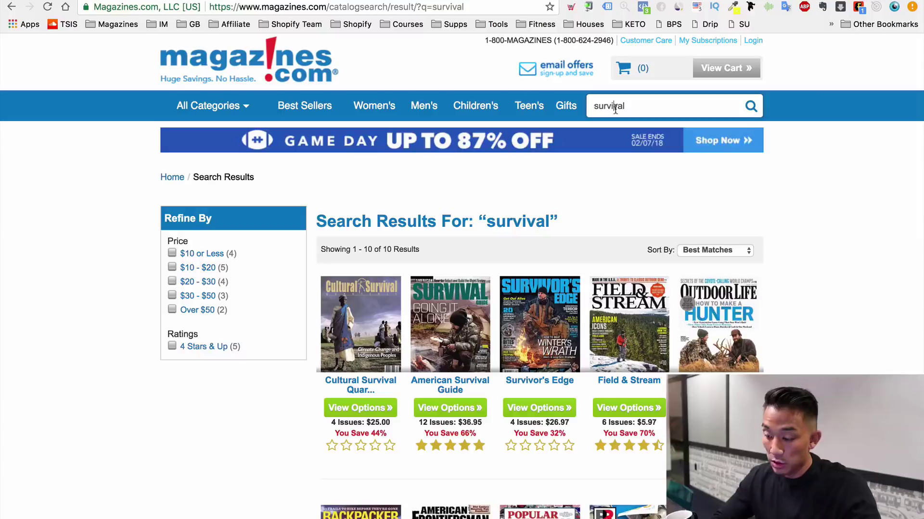
double_click(615, 106)
text(tactical)
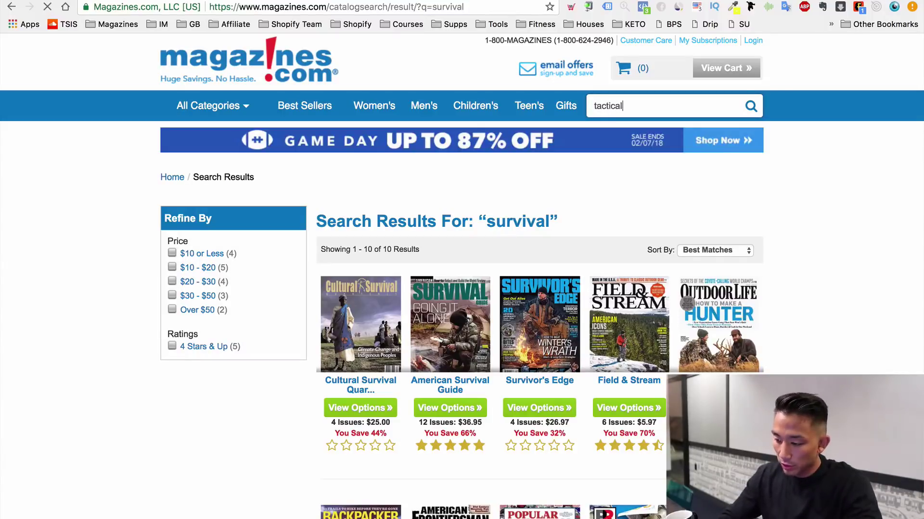
key(Return)
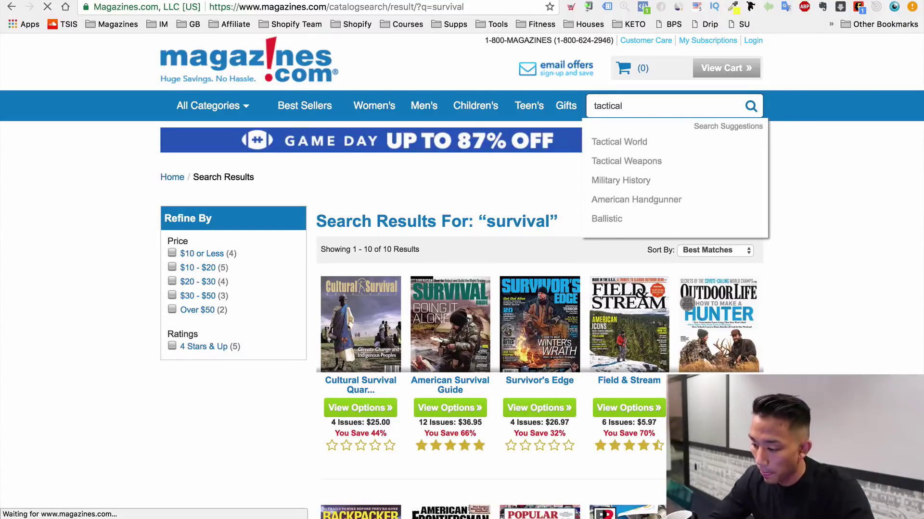
click(751, 107)
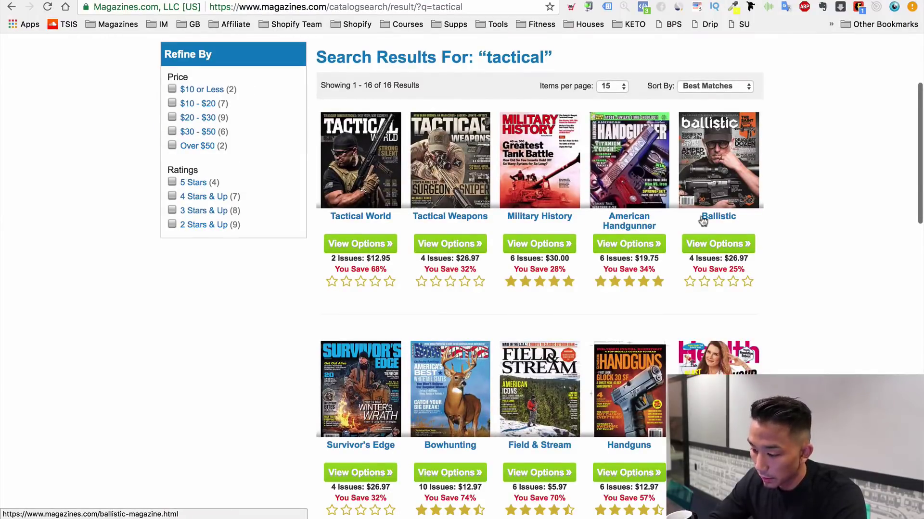
scroll(700, 221, down, 3)
scroll(696, 283, down, 1)
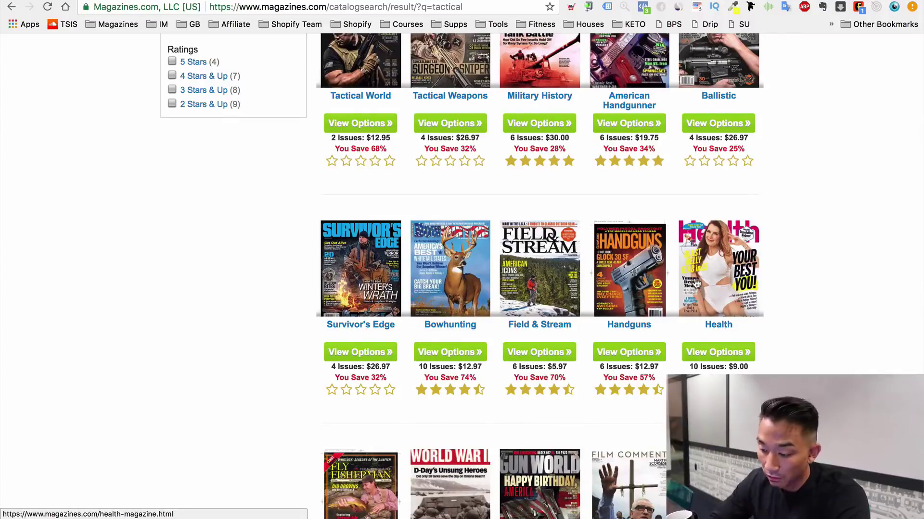
scroll(696, 284, down, 3)
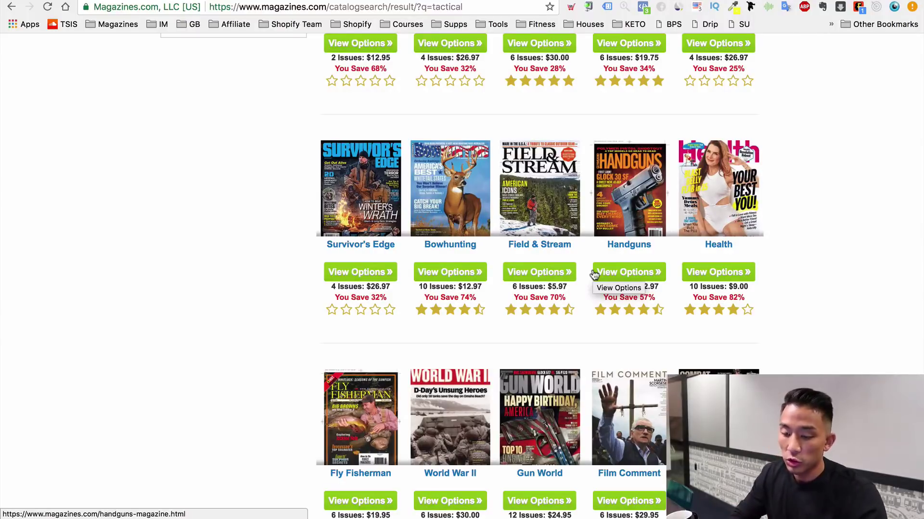
- Return to the Survival Targeting spreadsheet and select cell C6 in the Celebrities column
key(ctrl+Tab)
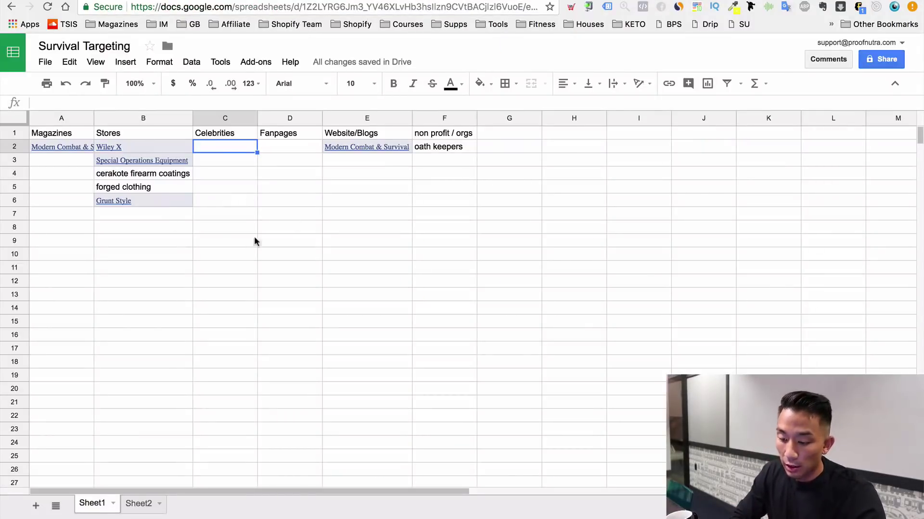
click(212, 205)
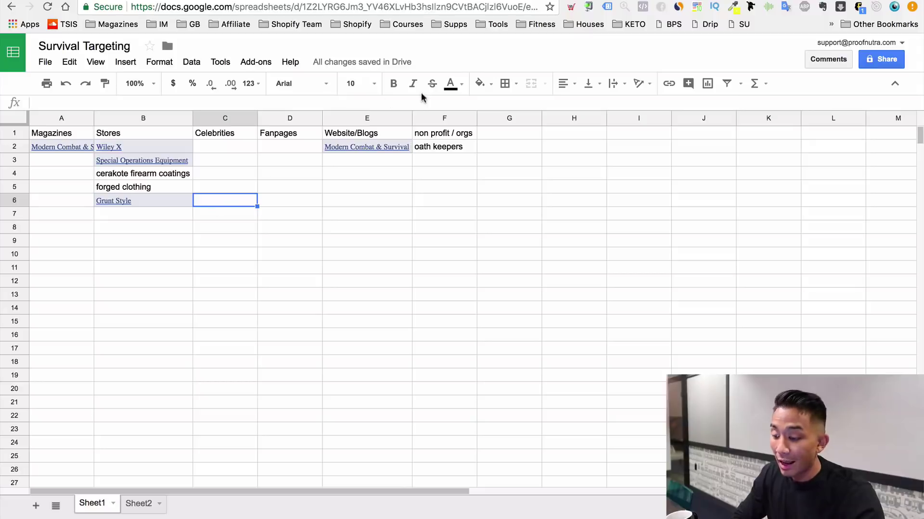